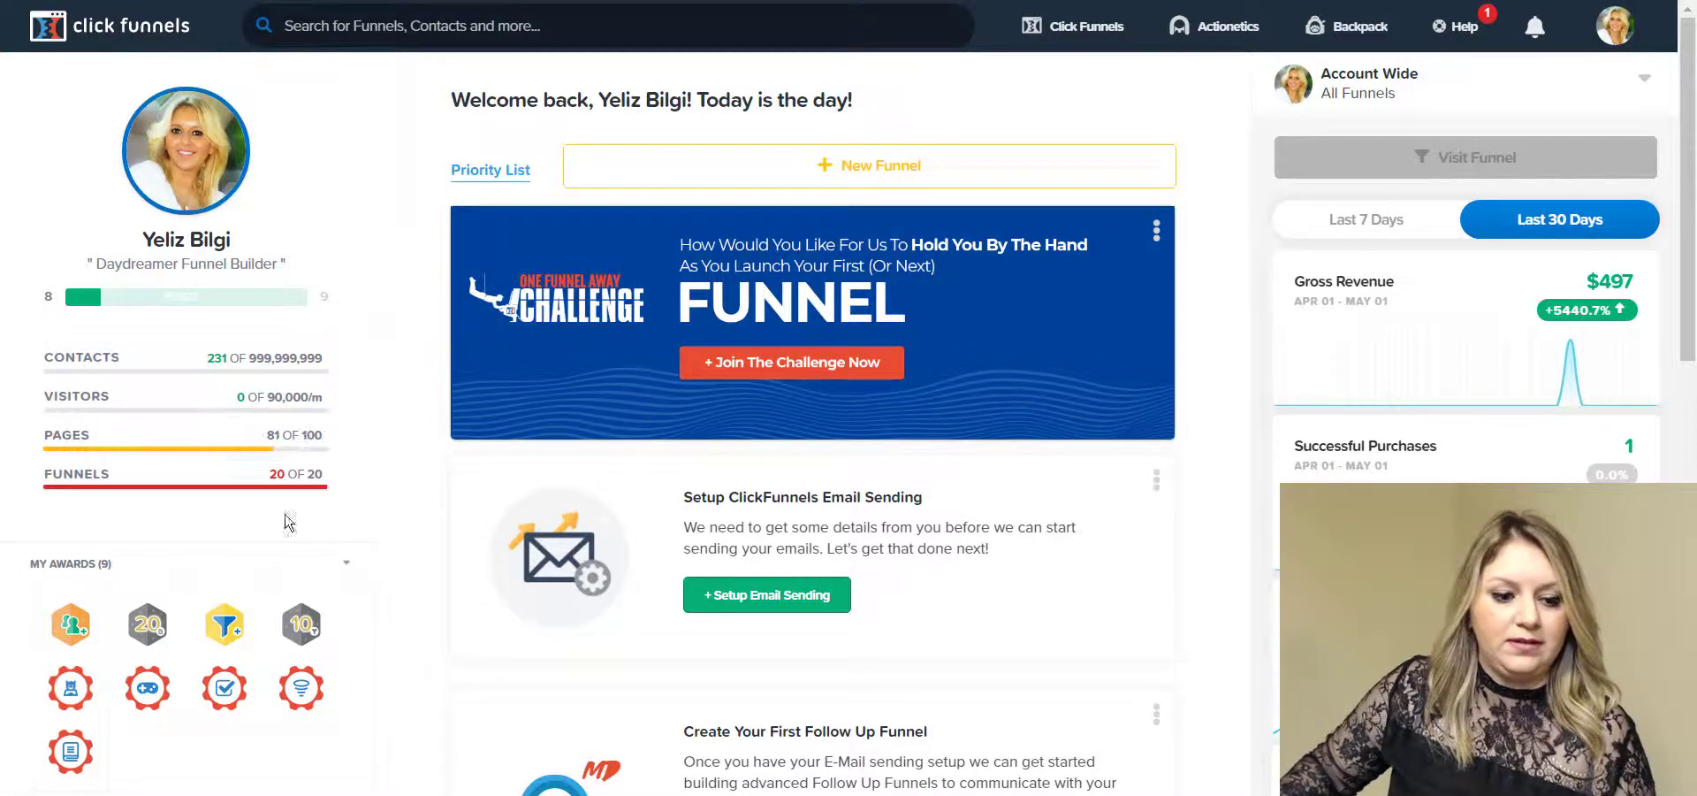
# Scroll down the dashboard and bring up the account settings menu from the profile avatar.
pyautogui.scroll(-5, 371, 547)
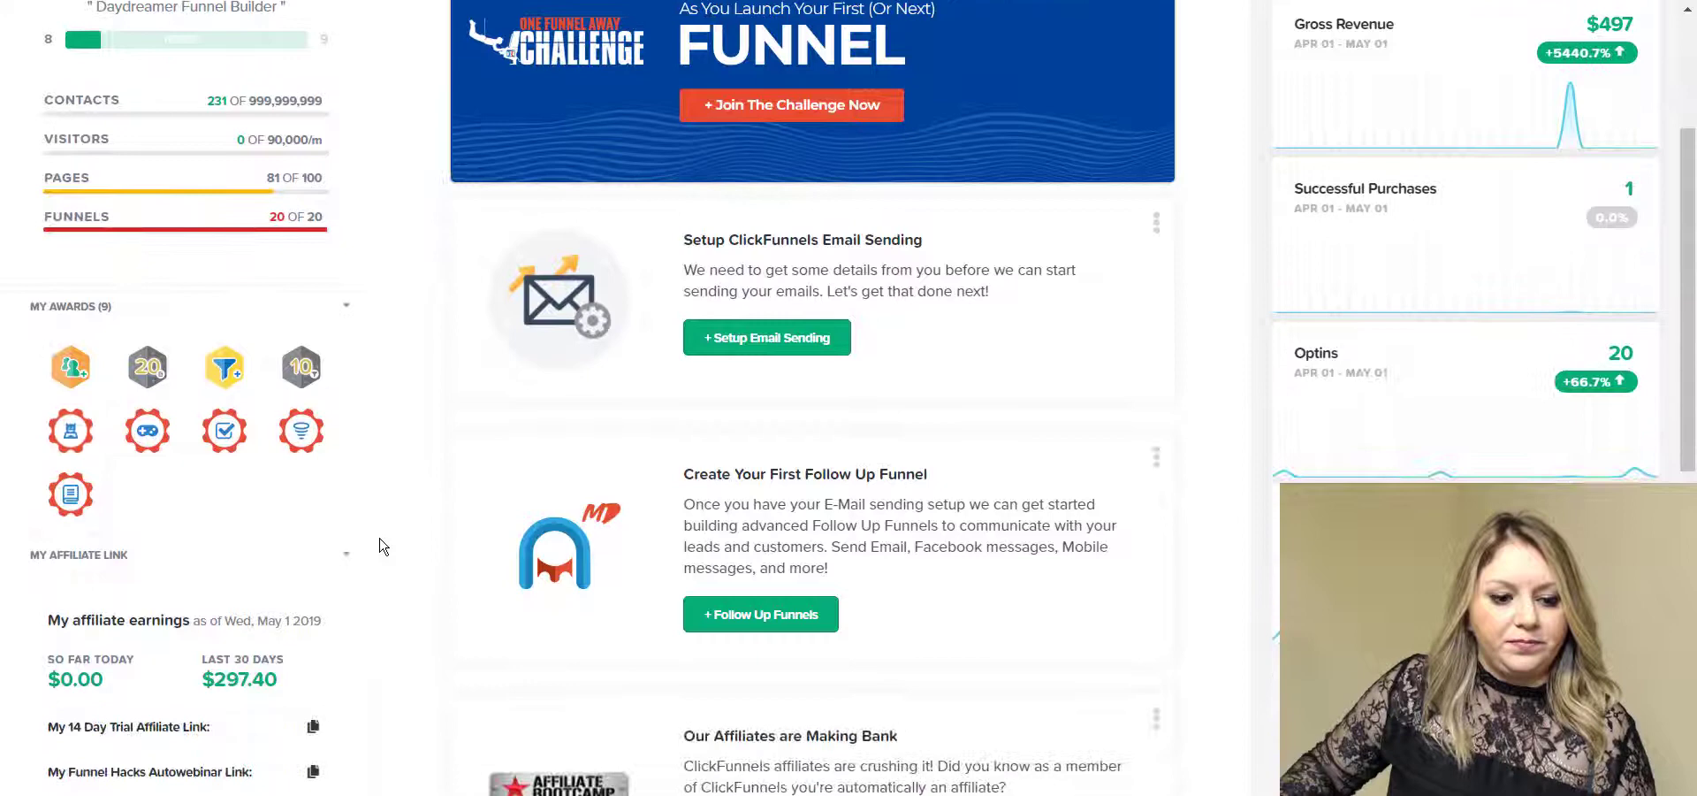
pyautogui.scroll(-2, 380, 541)
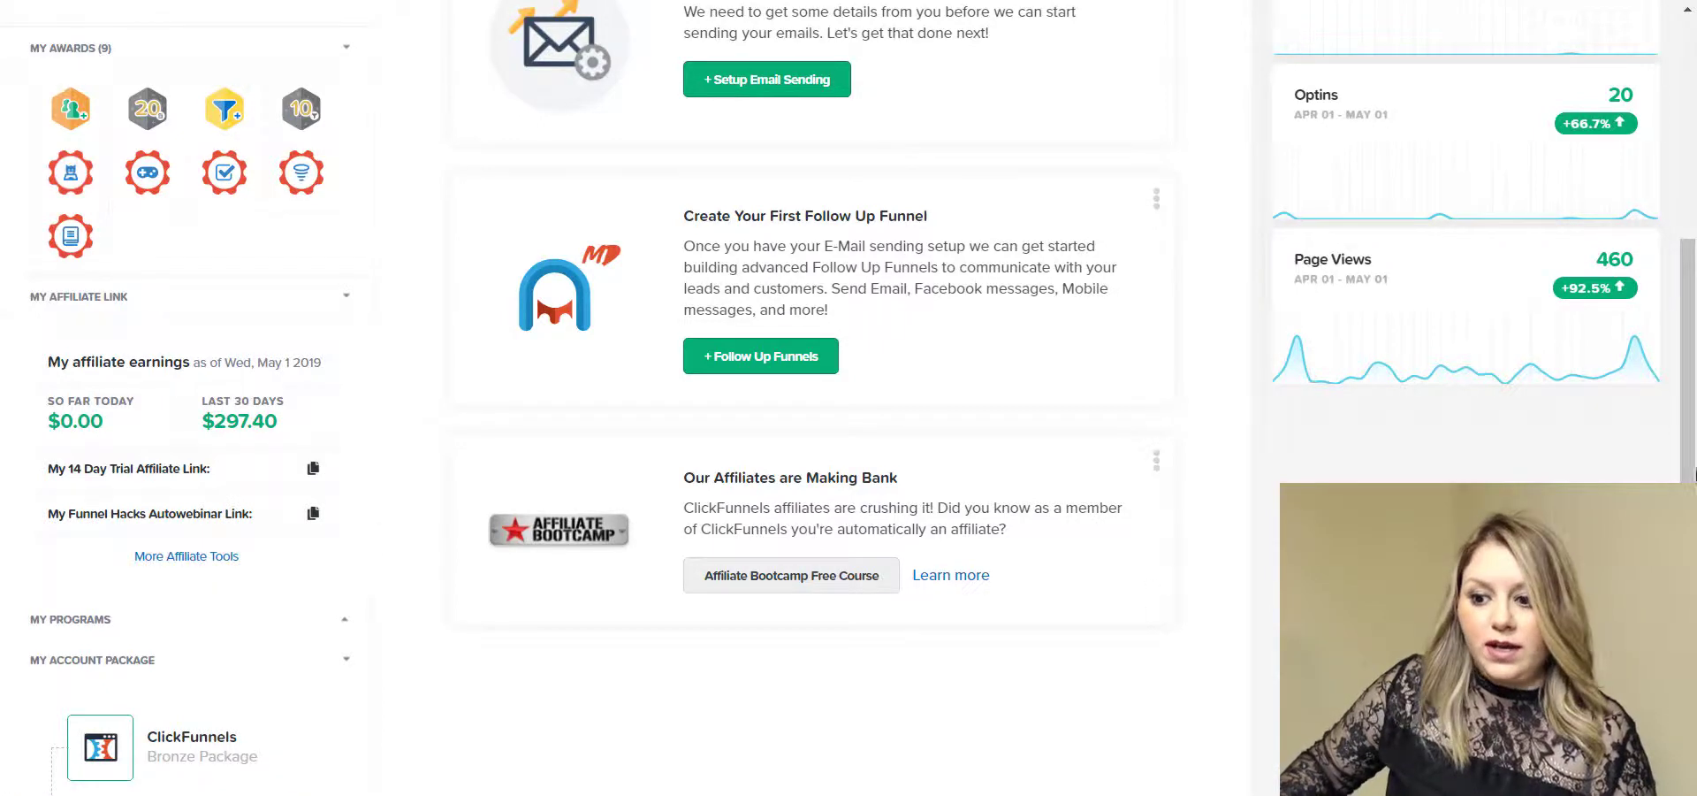
pyautogui.moveTo(1693, 477); pyautogui.dragTo(1693, 256)
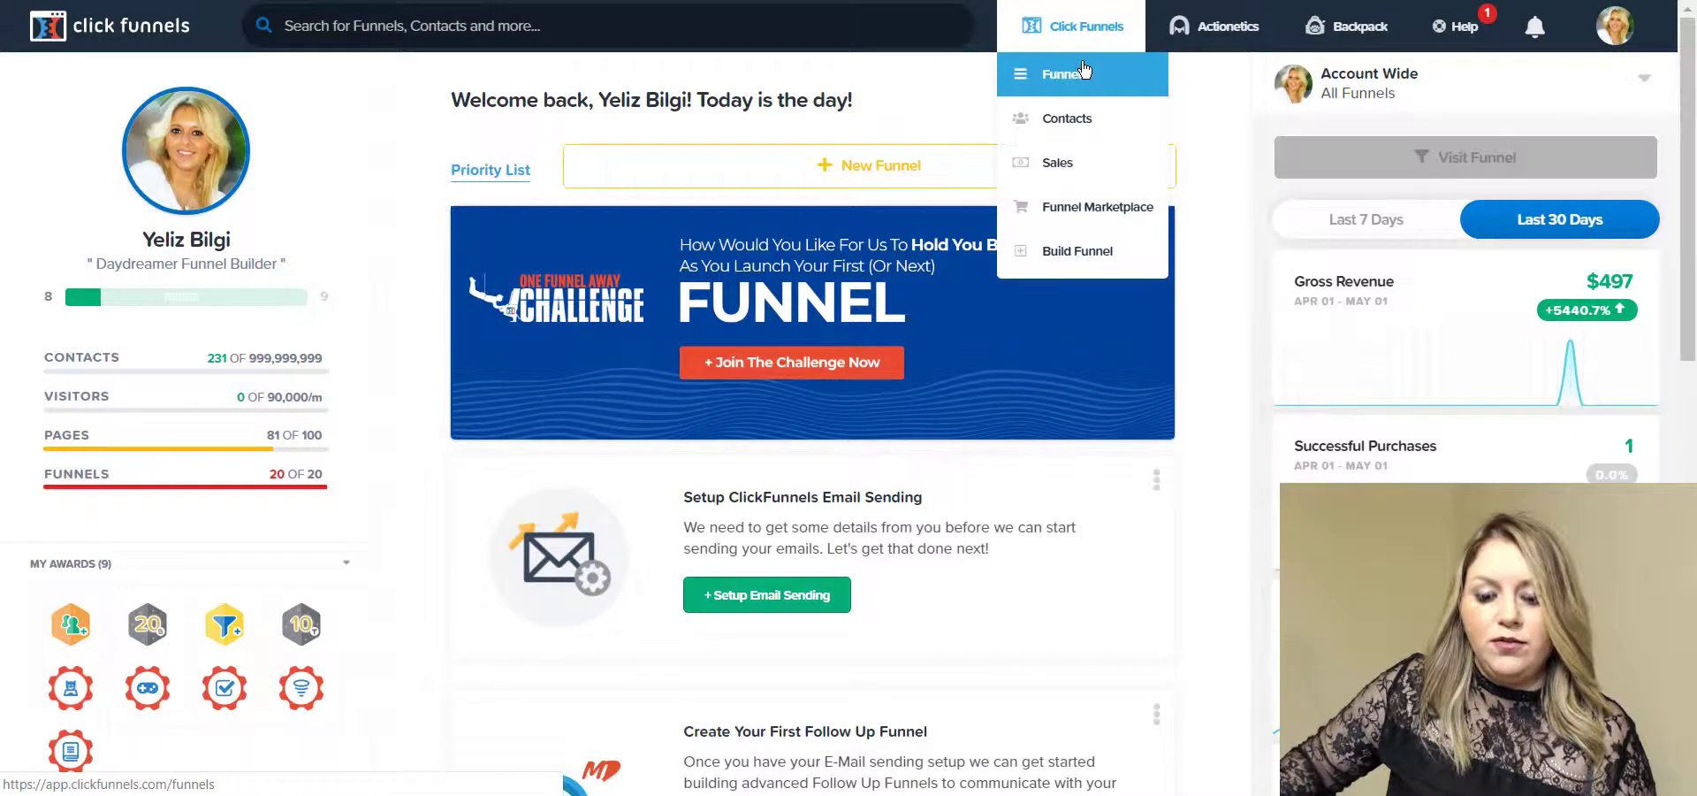
pyautogui.moveTo(1615, 25)
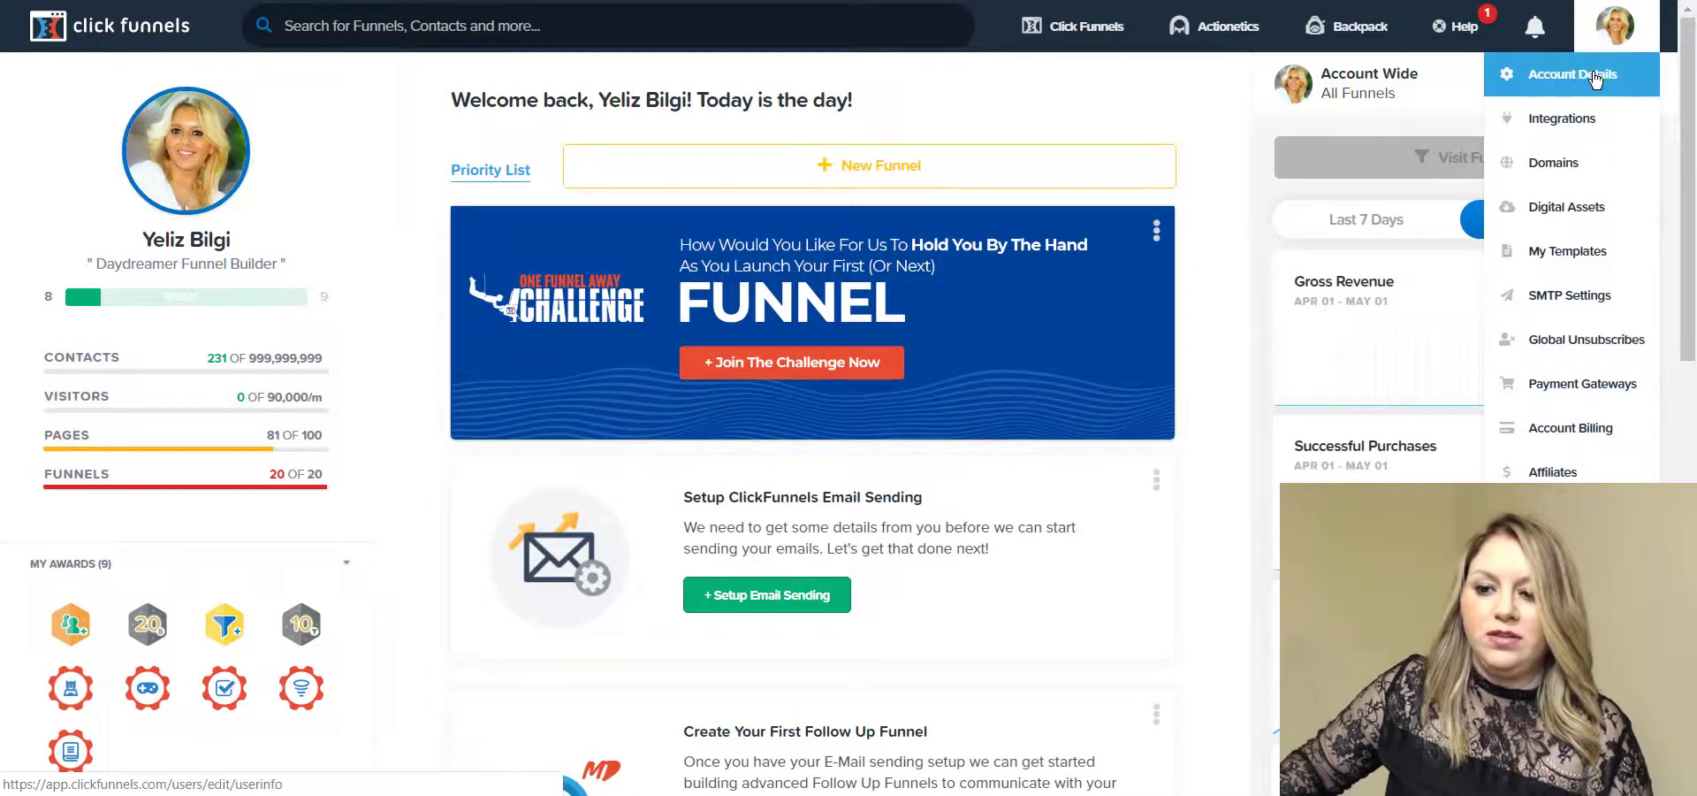
# Go to Manage API Integrations and scroll through connected services like Shopify, MailChimp and Actionetics.
pyautogui.click(1587, 128)
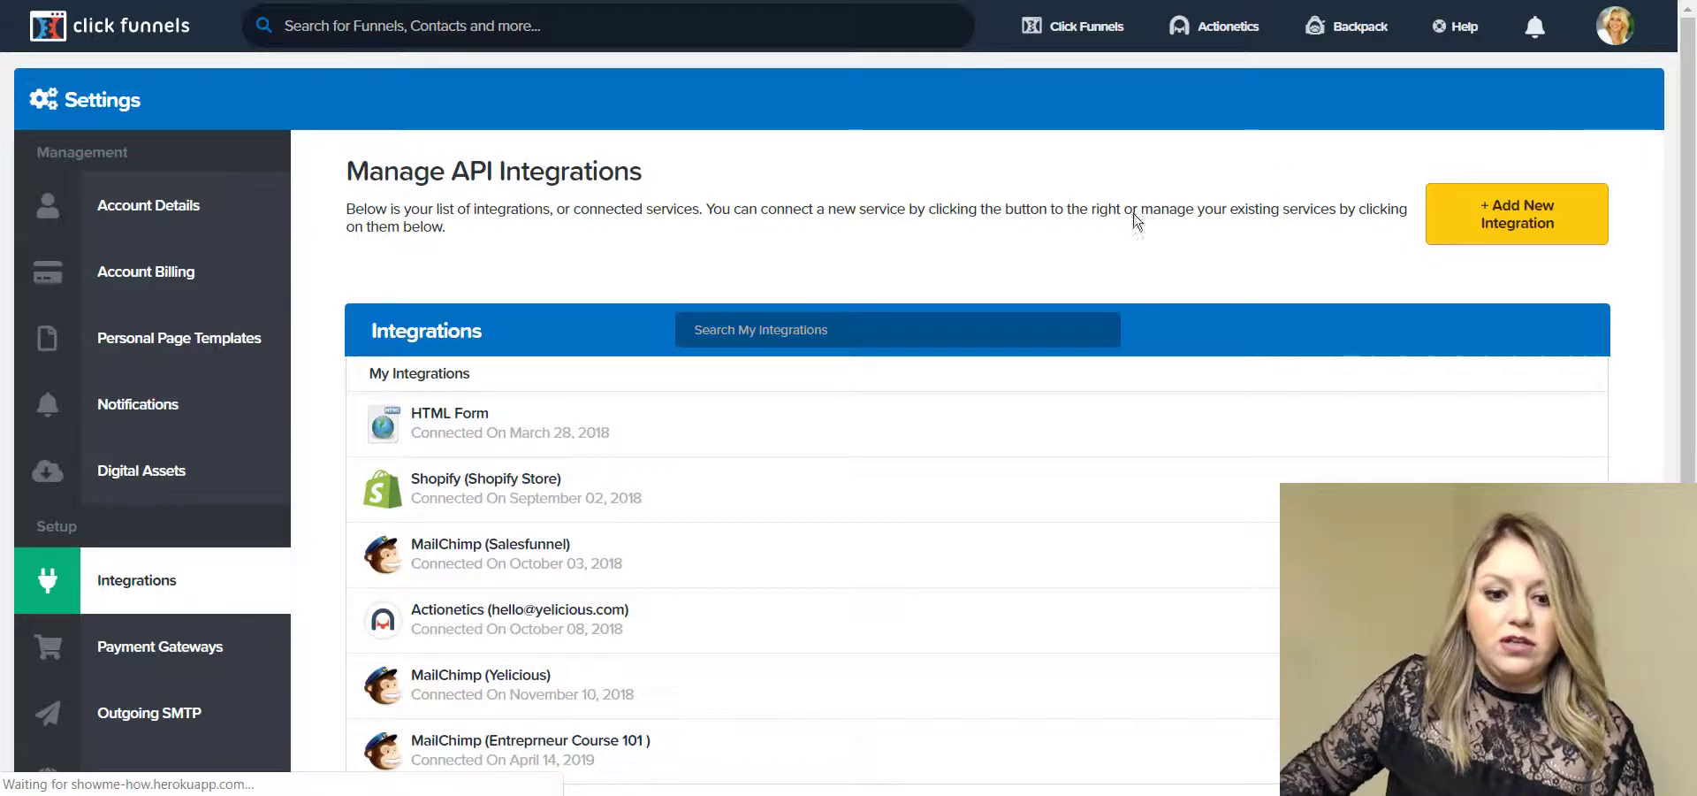
pyautogui.scroll(-1, 618, 480)
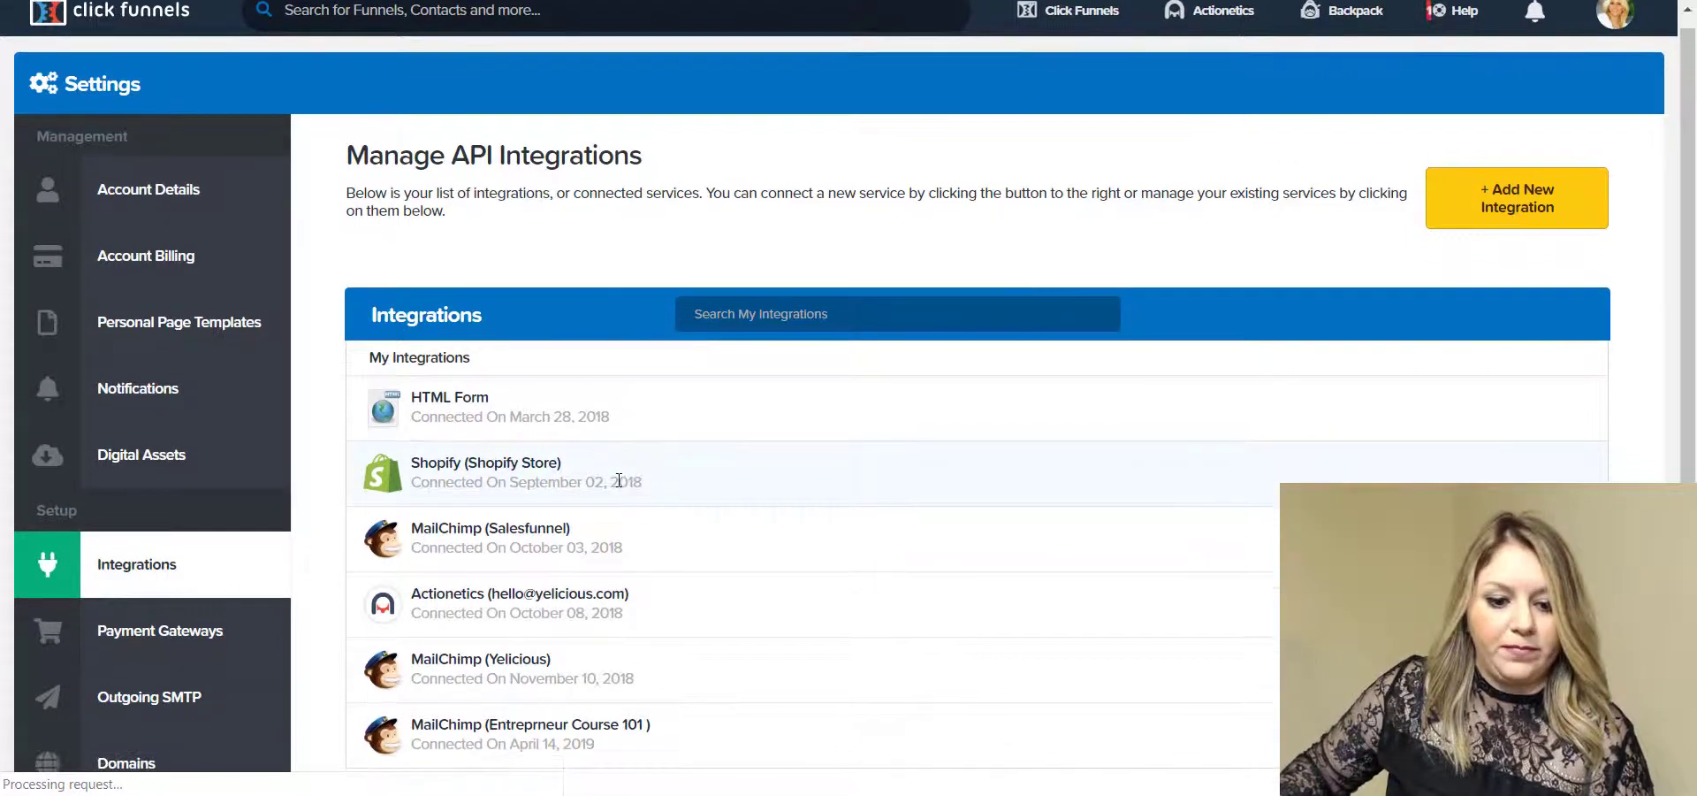
pyautogui.scroll(-1, 466, 663)
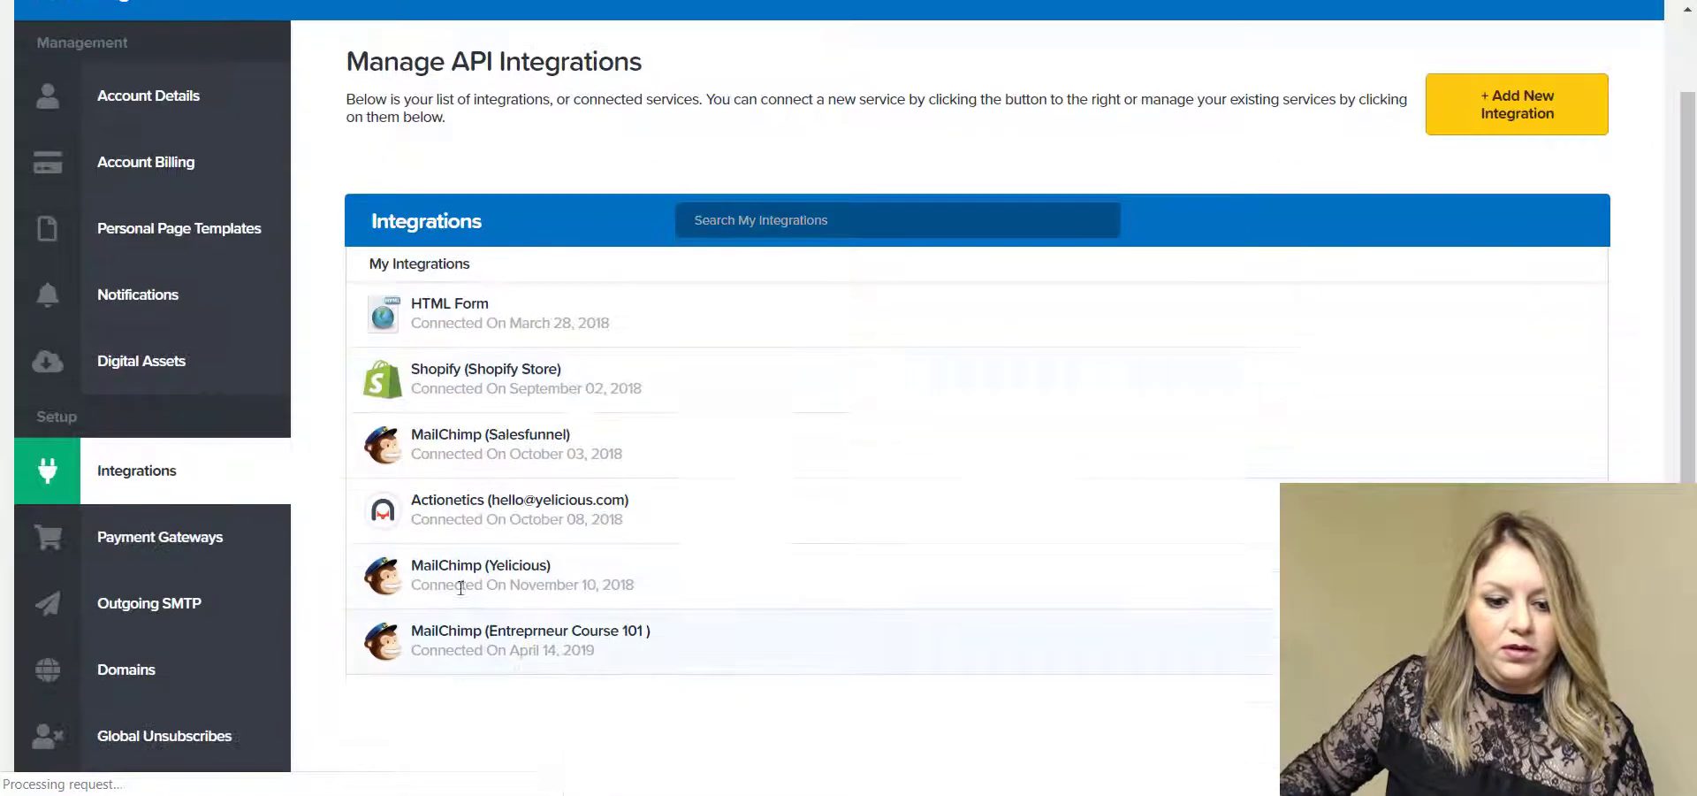
# Start a new integration and browse the Available Integrations grid, including Aweber, ActiveCampaign, Drip and ConvertKit.
pyautogui.click(1480, 108)
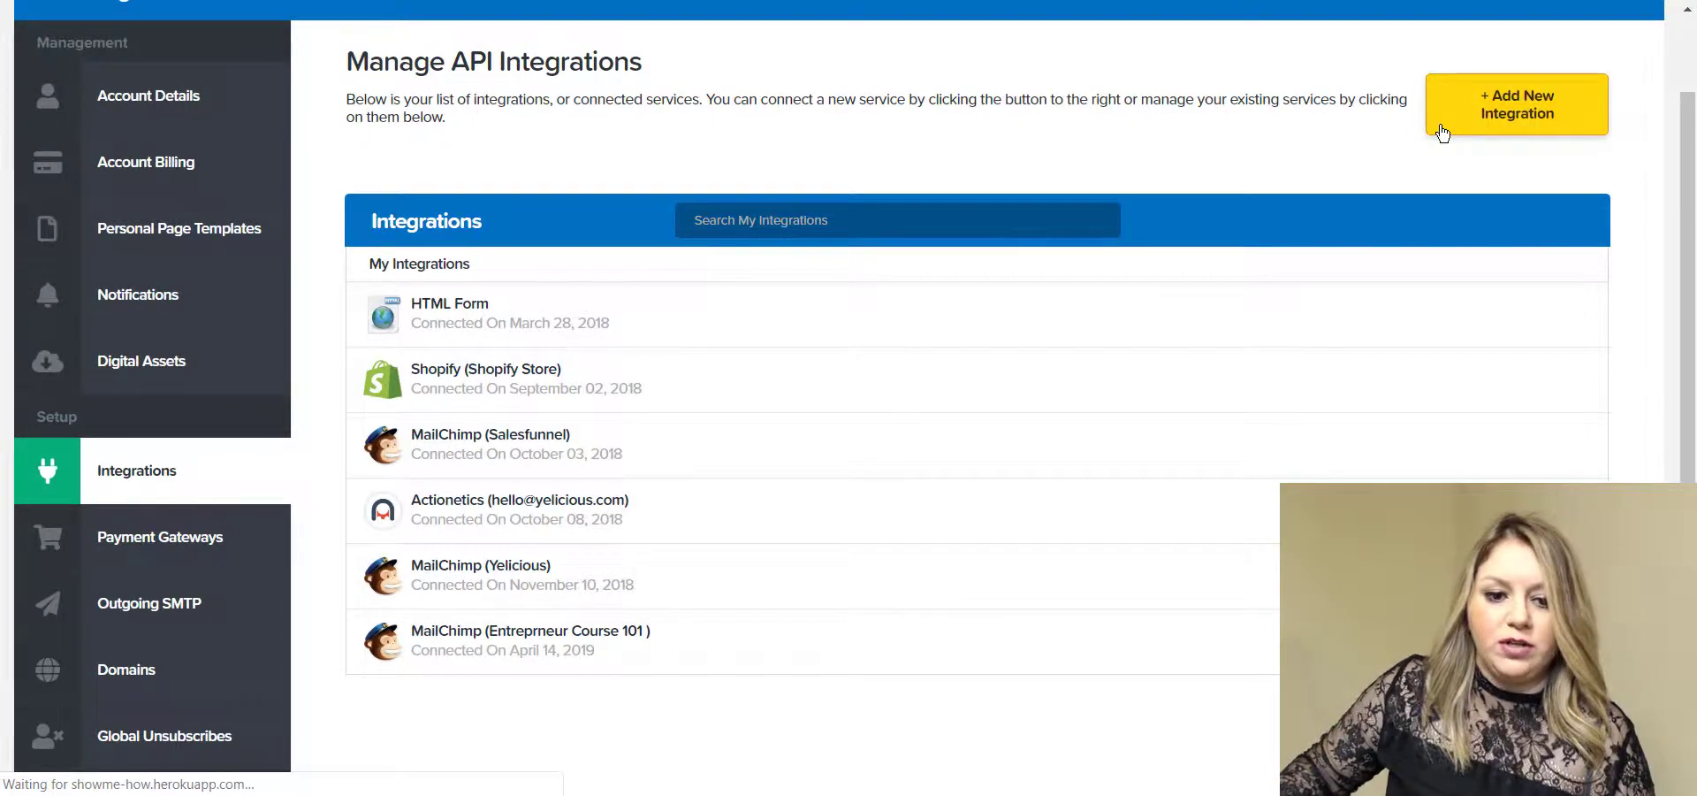
pyautogui.scroll(-1, 1181, 461)
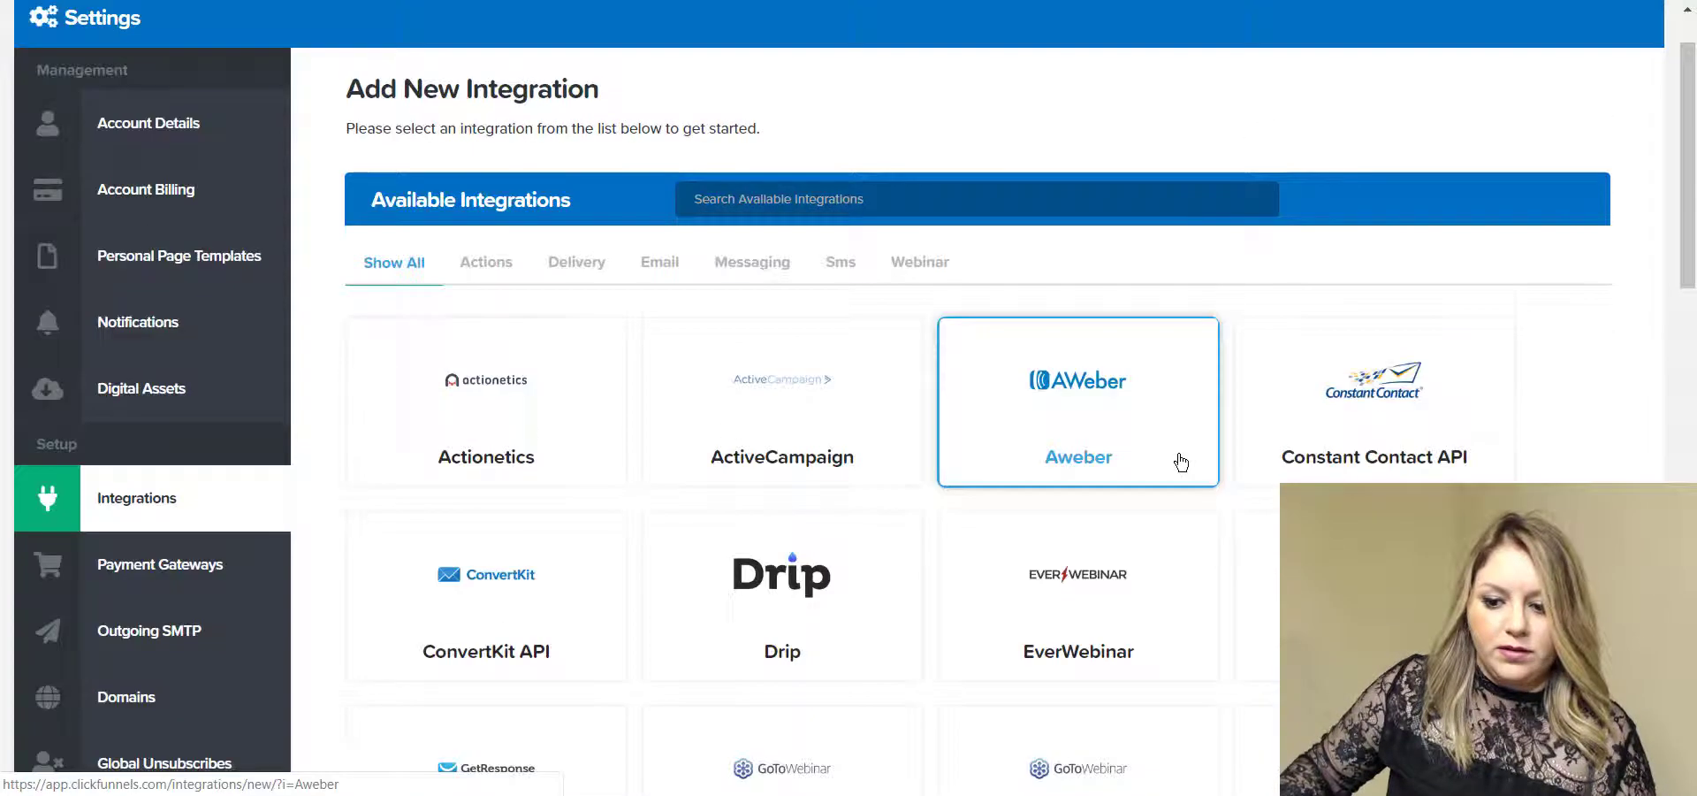
pyautogui.scroll(-5, 1181, 460)
pyautogui.scroll(-1, 1308, 512)
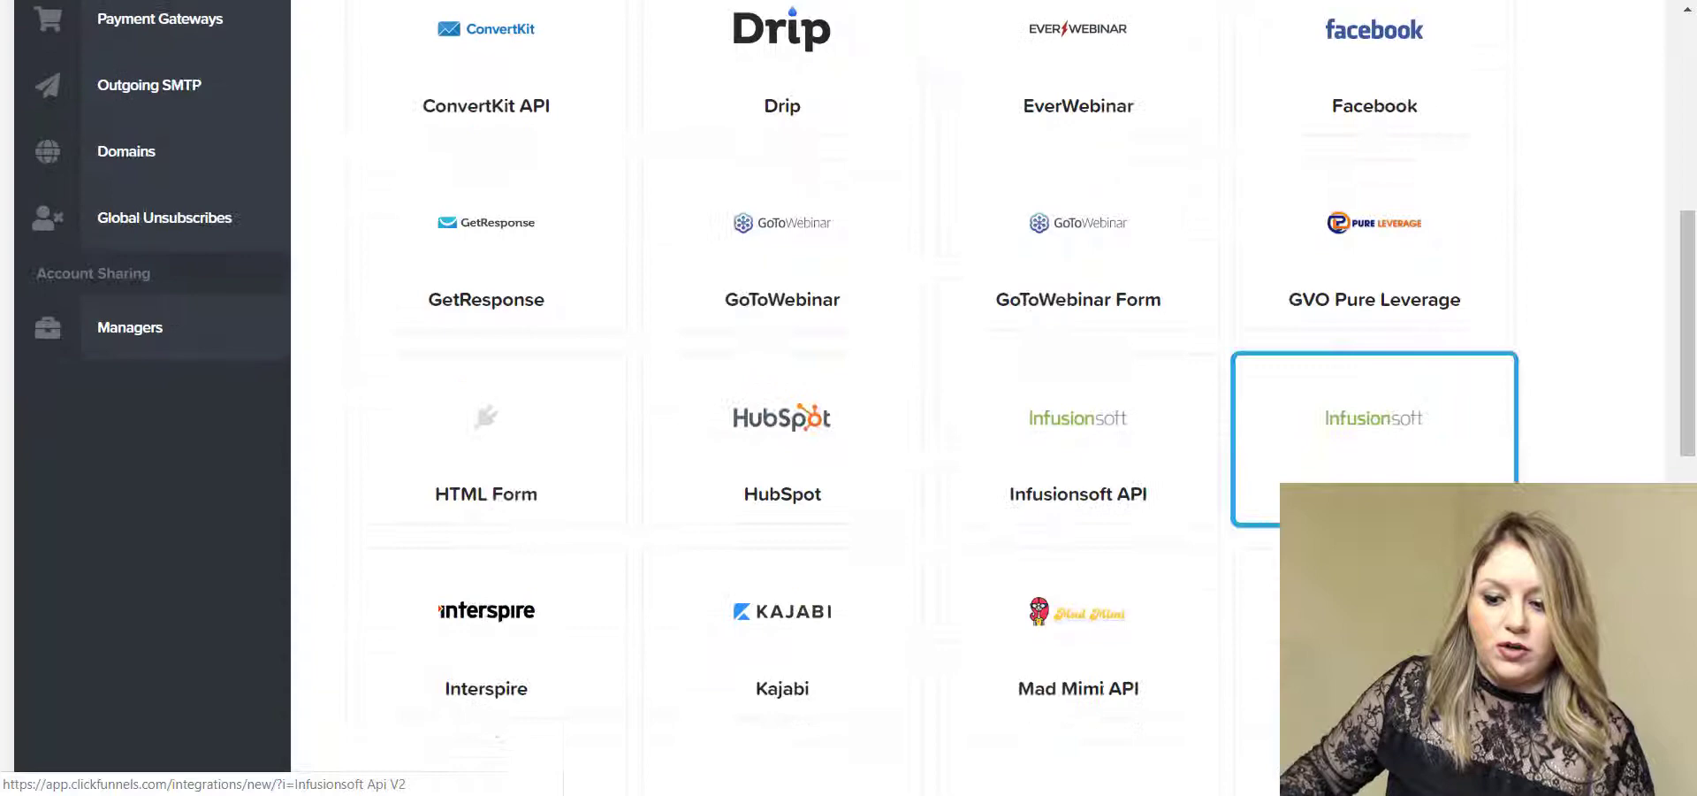
pyautogui.scroll(-1, 1326, 504)
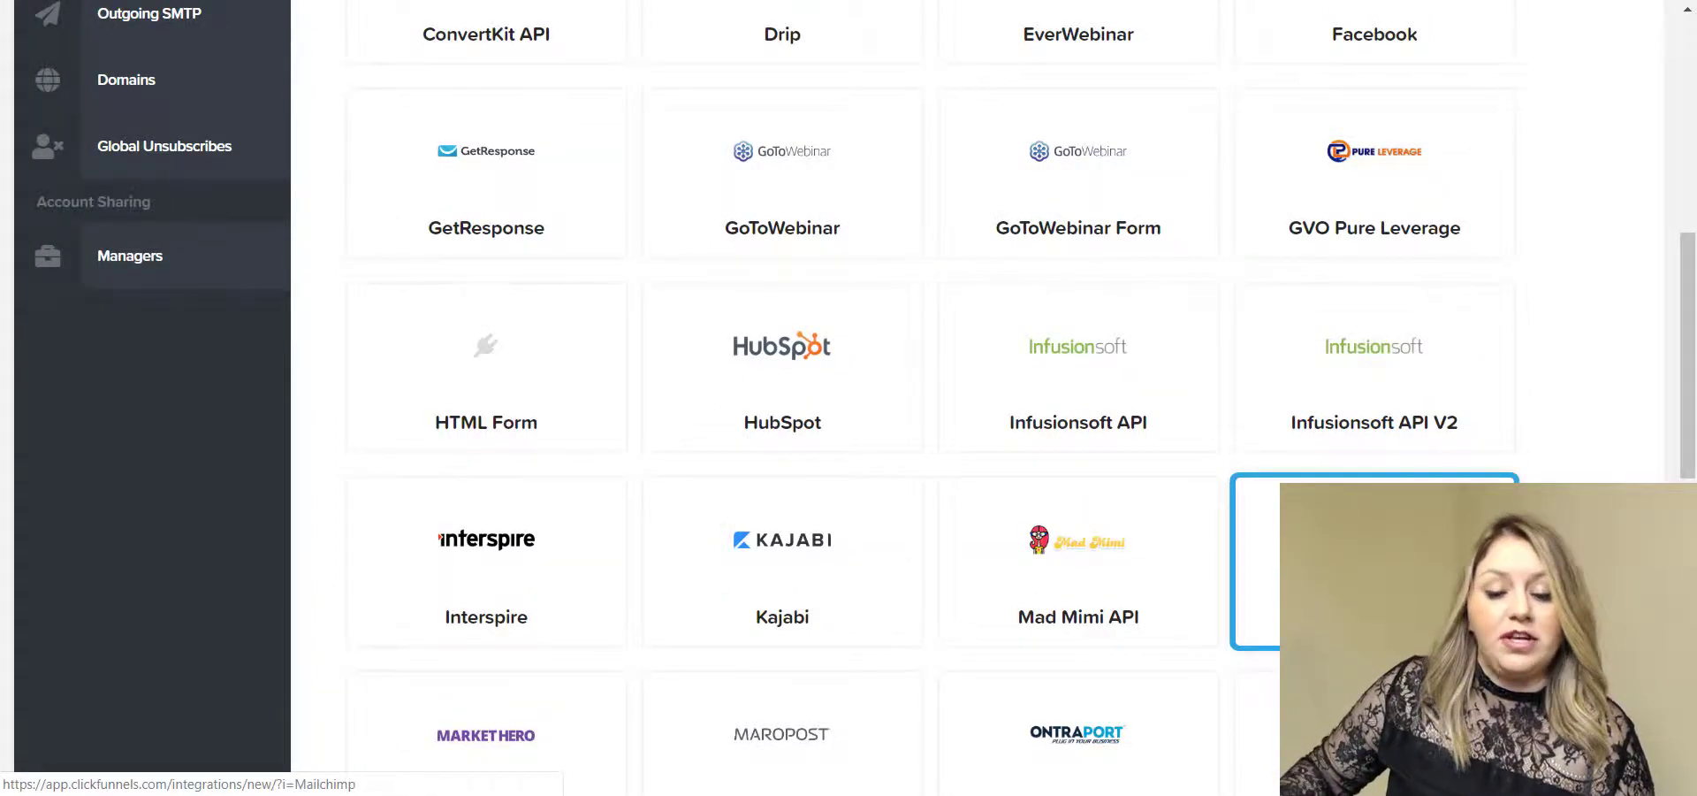
pyautogui.click(1326, 513)
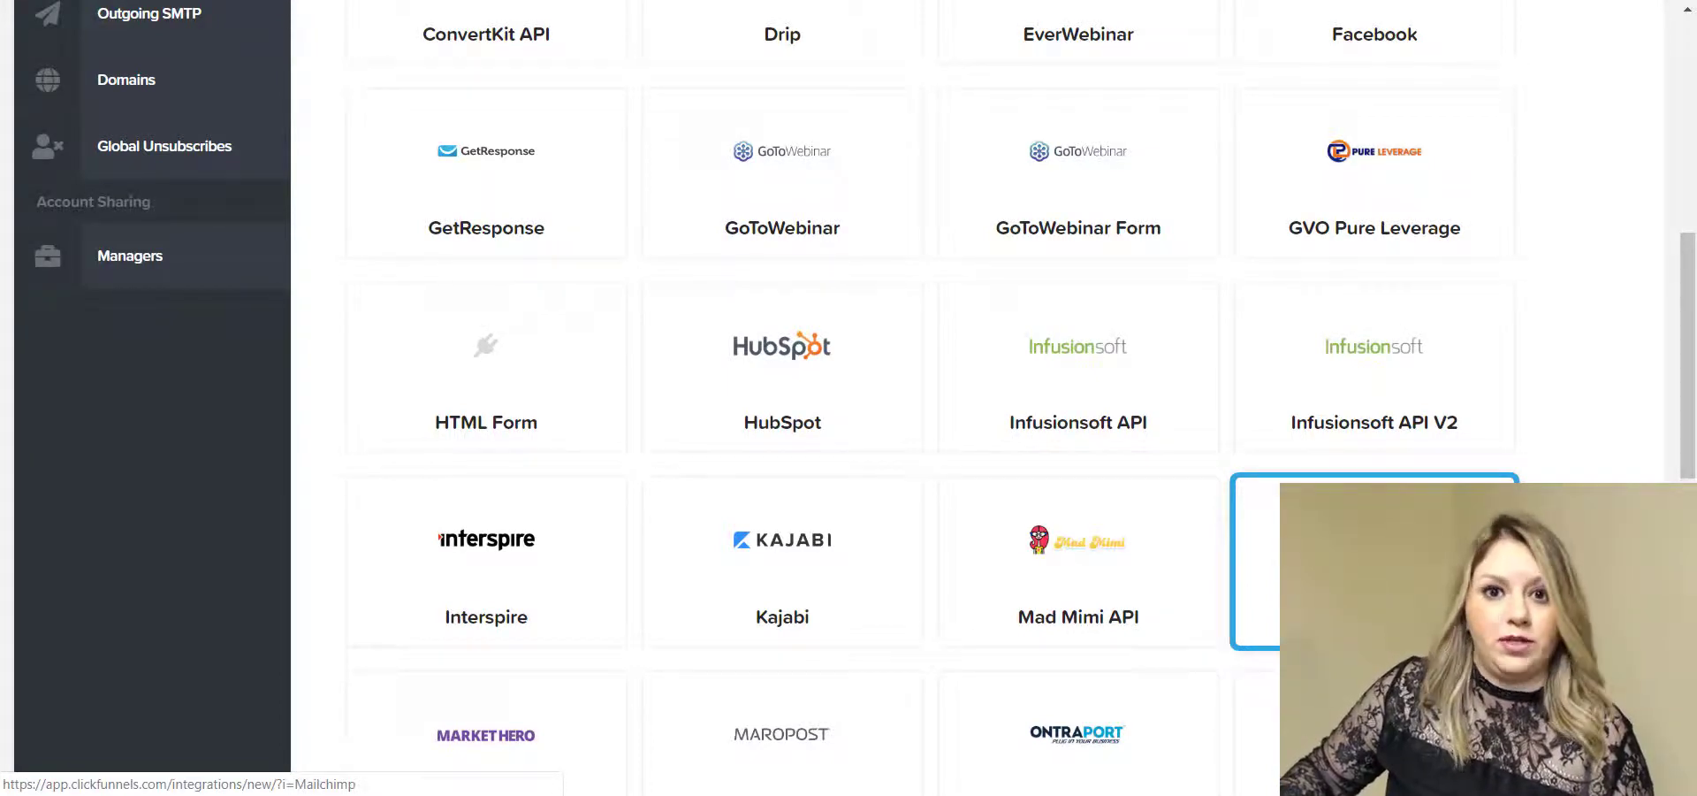
pyautogui.scroll(1, 1370, 672)
pyautogui.scroll(1, 1370, 672)
pyautogui.scroll(1, 1371, 672)
pyautogui.scroll(1, 1370, 672)
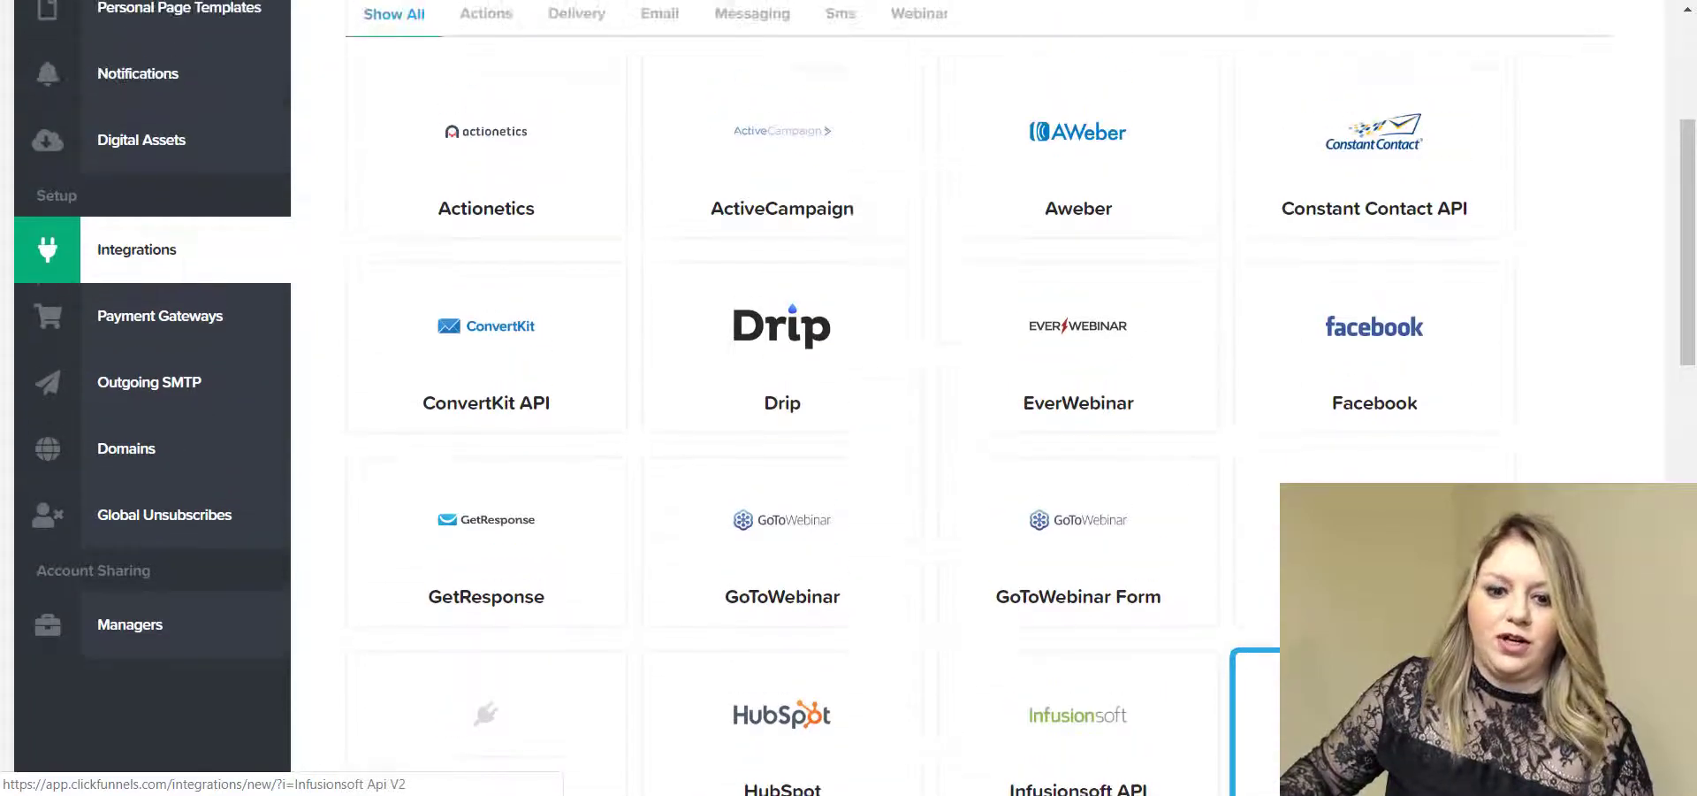
pyautogui.scroll(1, 1371, 708)
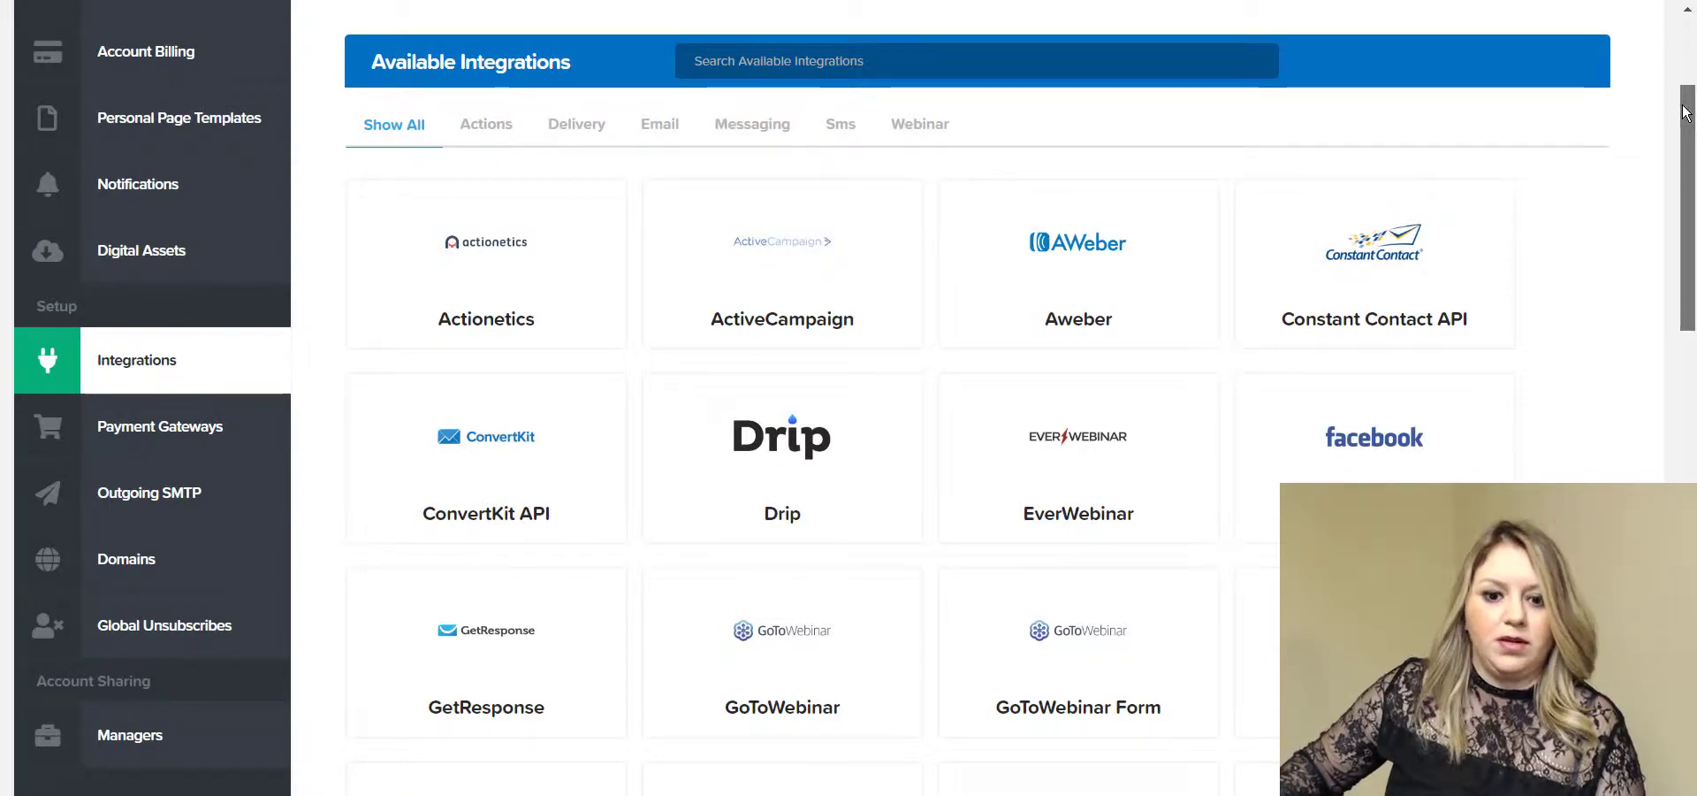
# Scroll the integrations grid, then filter it to Actions: Facebook, SlyBroadcast and ZenDirect.
pyautogui.moveTo(1687, 112)
pyautogui.mouseDown()
pyautogui.moveTo(1660, 504)
pyautogui.moveTo(1675, 416)
pyautogui.mouseUp()
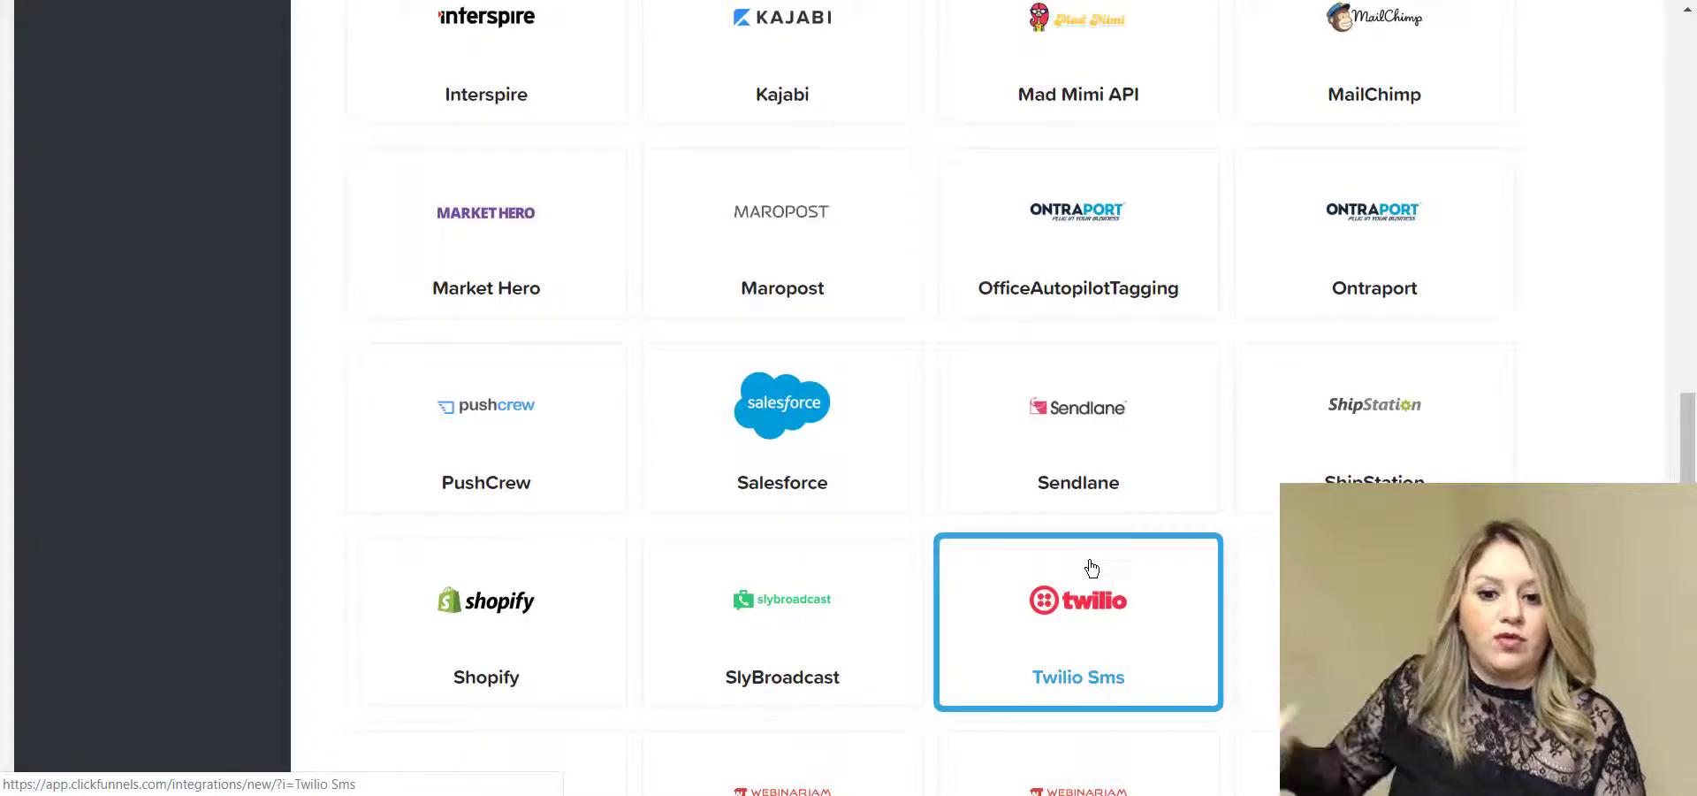
pyautogui.scroll(-1, 1097, 559)
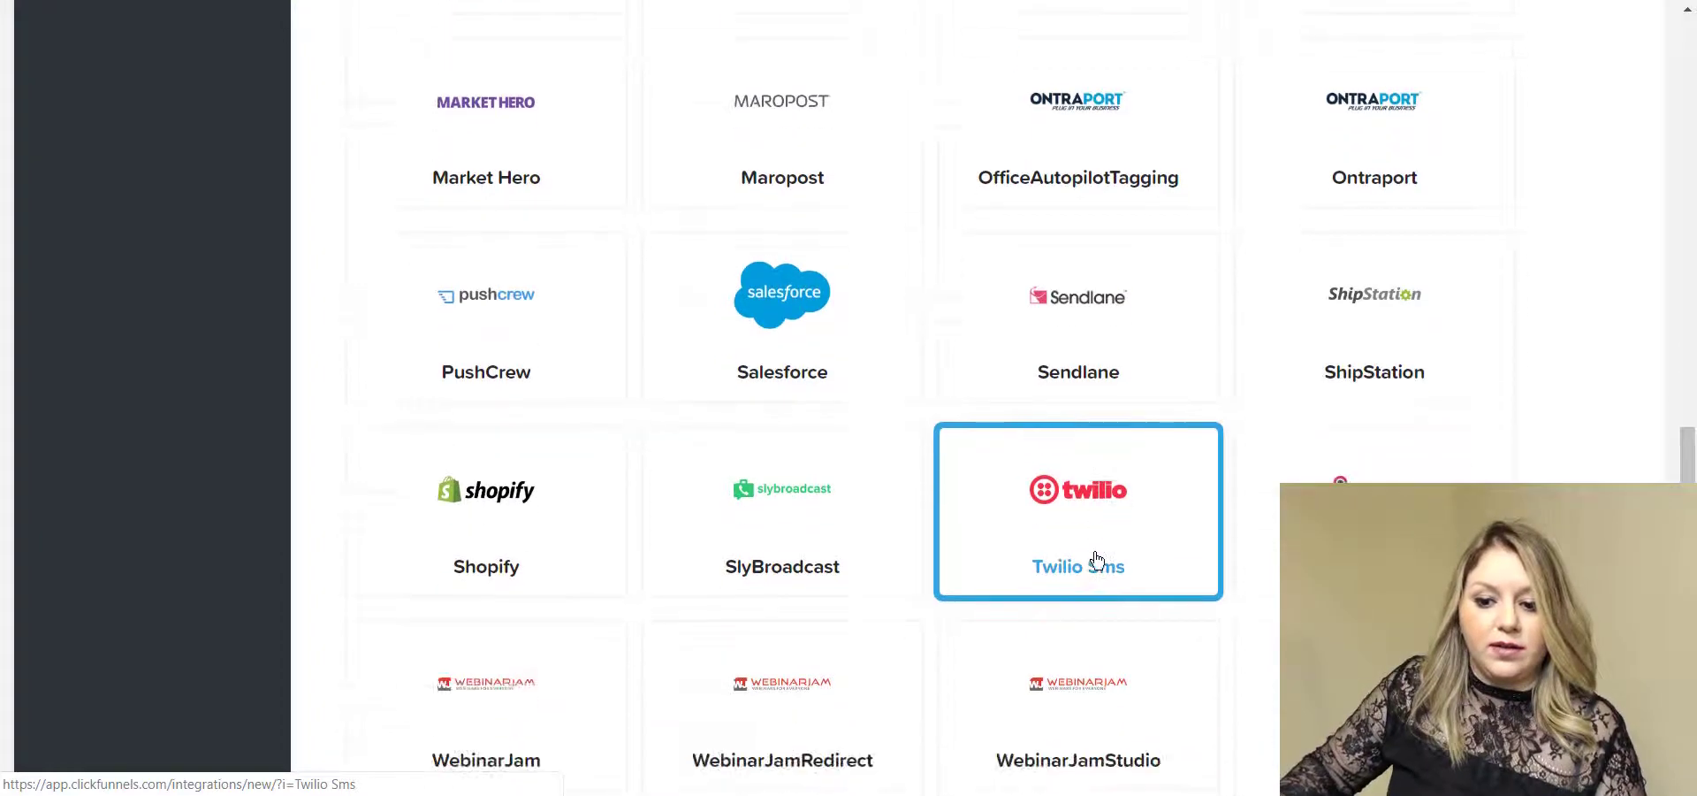
pyautogui.scroll(-2, 1097, 560)
pyautogui.scroll(2, 1097, 559)
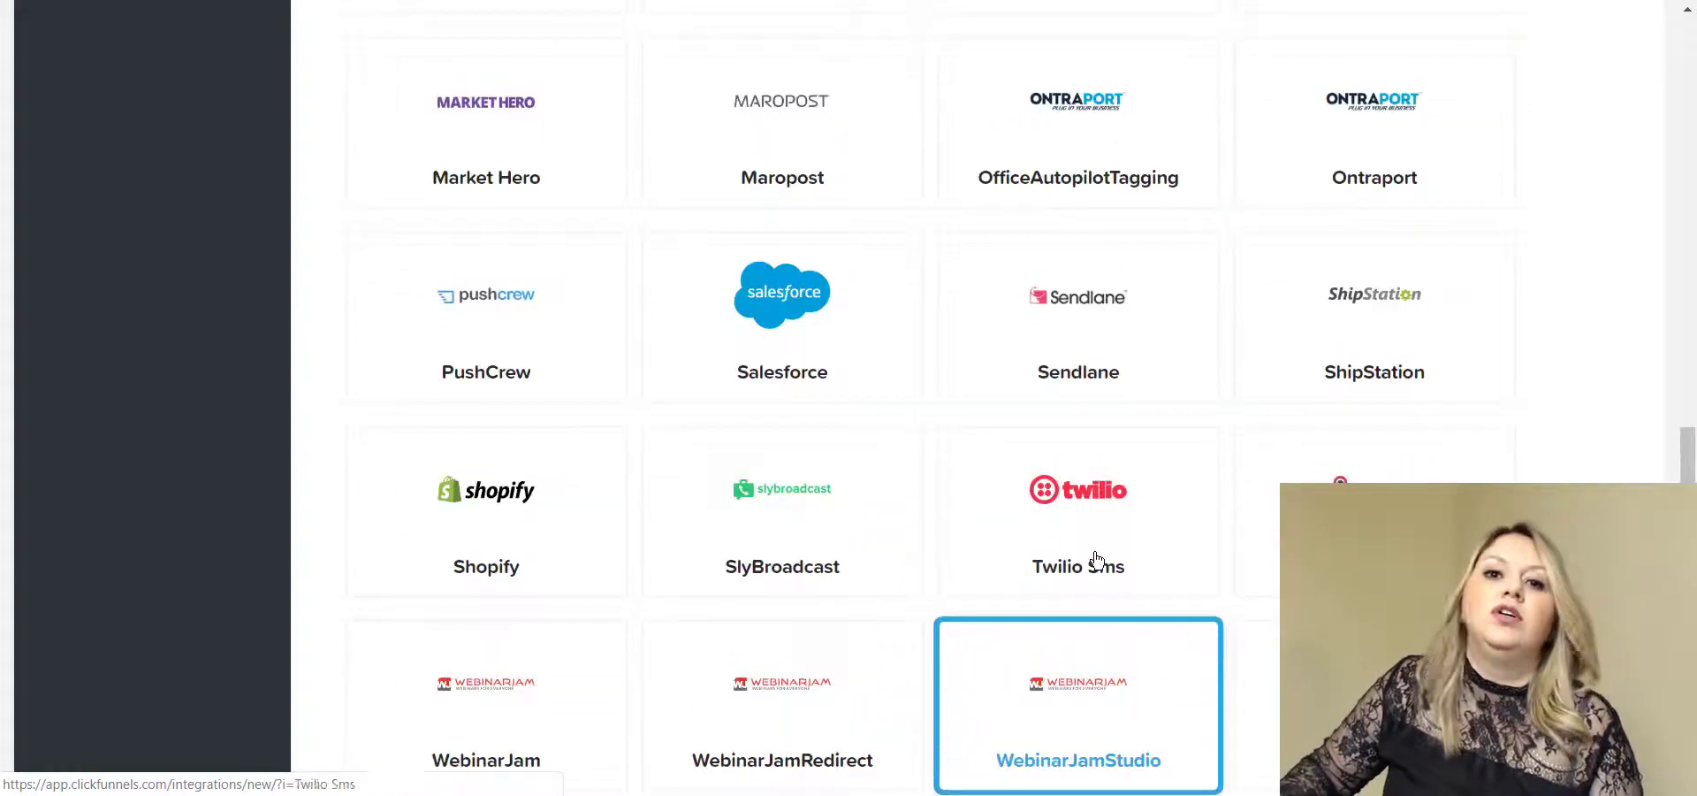
pyautogui.scroll(2, 1097, 559)
pyautogui.scroll(2, 1098, 560)
pyautogui.scroll(2, 1097, 560)
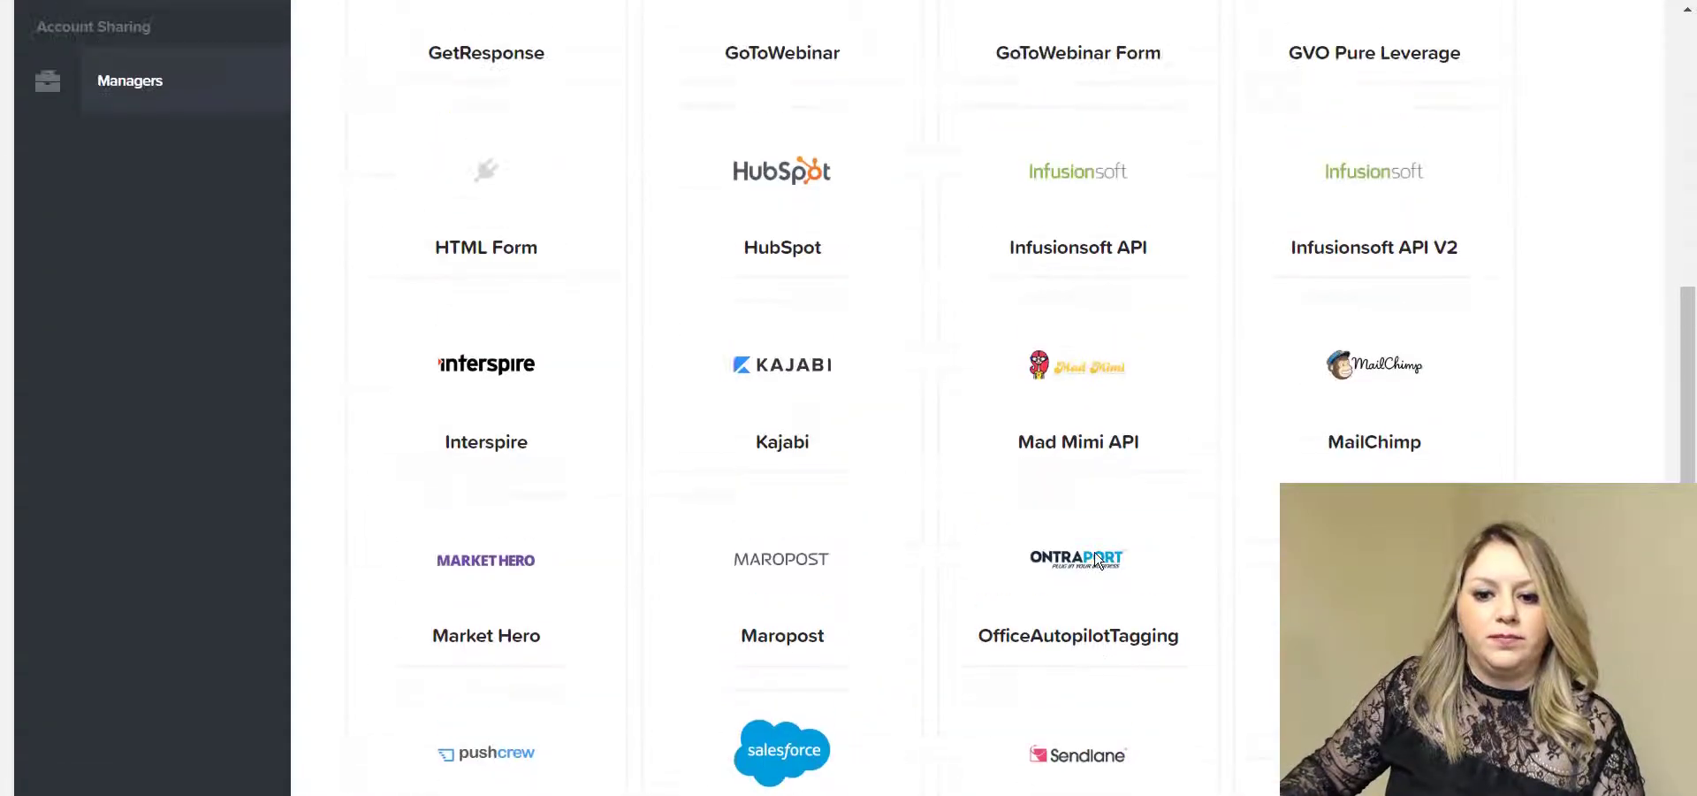
pyautogui.scroll(2, 1097, 559)
pyautogui.scroll(2, 1097, 560)
pyautogui.scroll(2, 1097, 560)
pyautogui.scroll(2, 1097, 560)
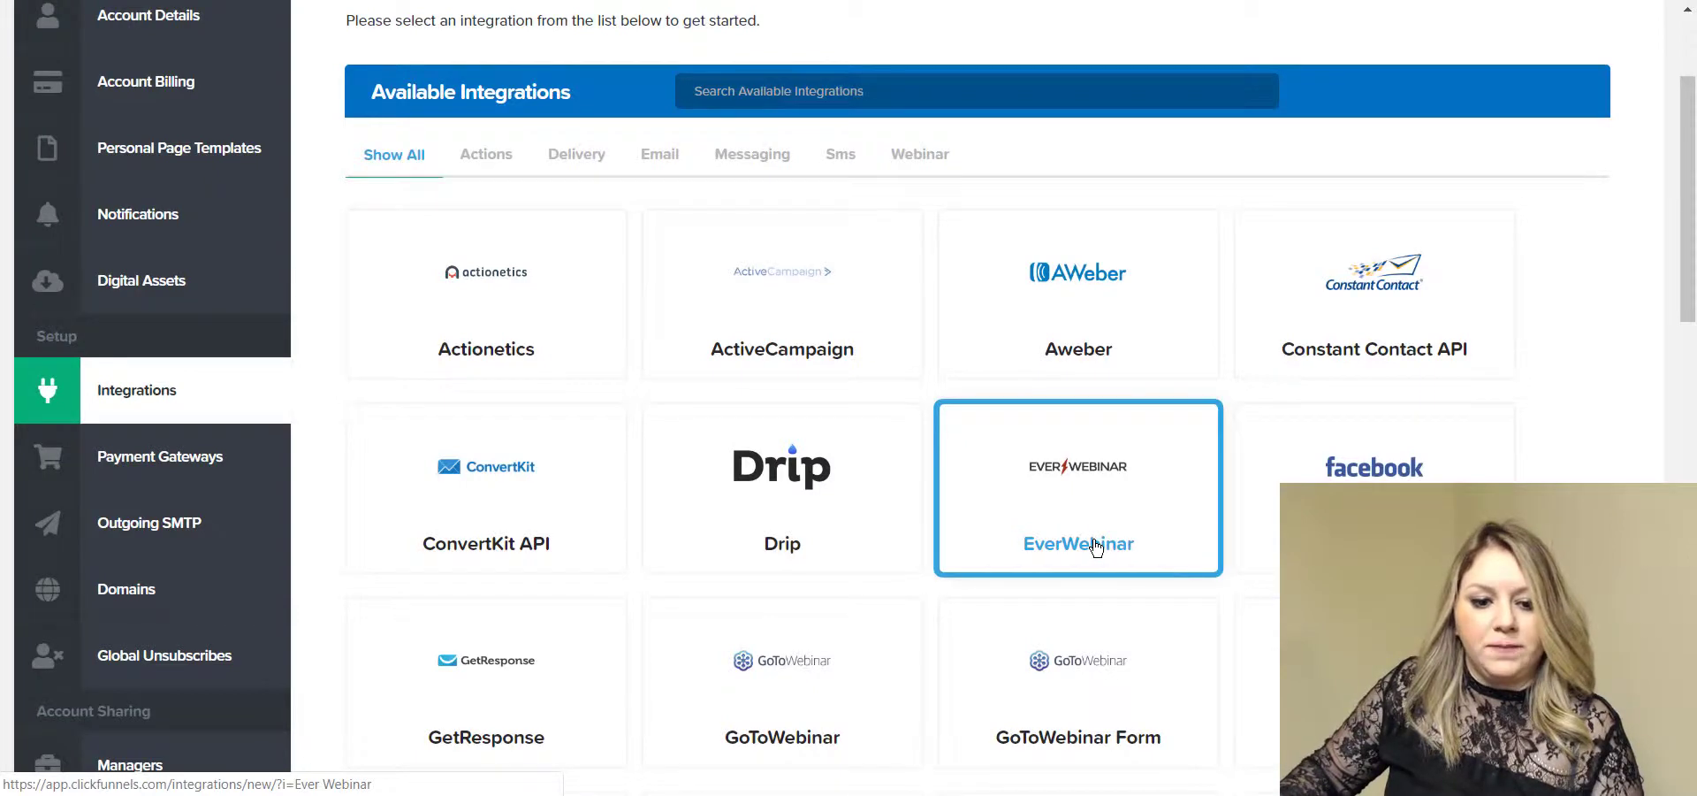
pyautogui.click(486, 155)
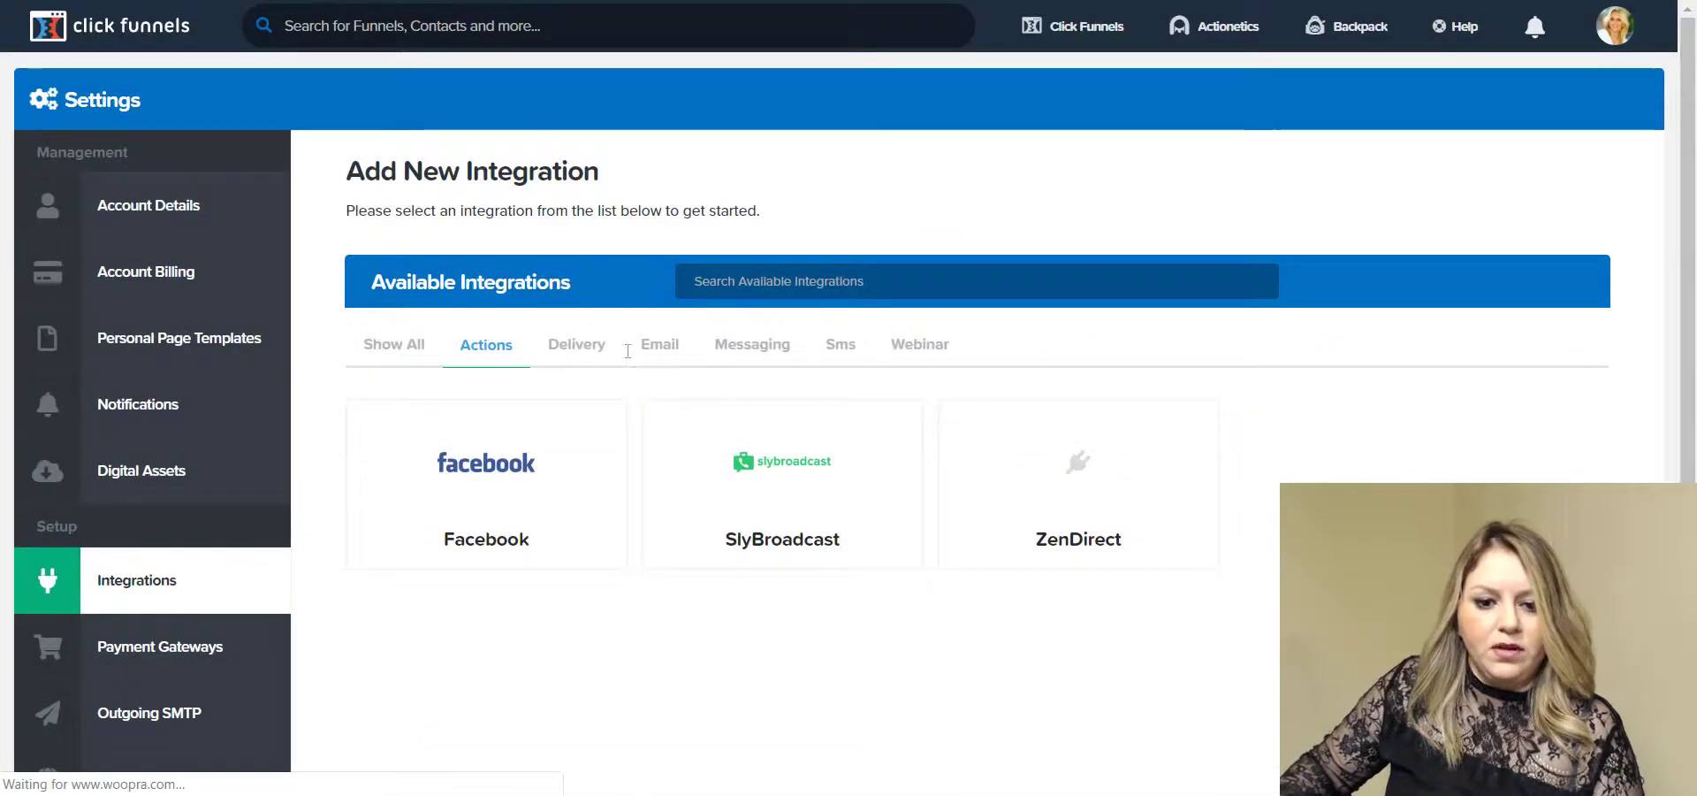
pyautogui.click(659, 356)
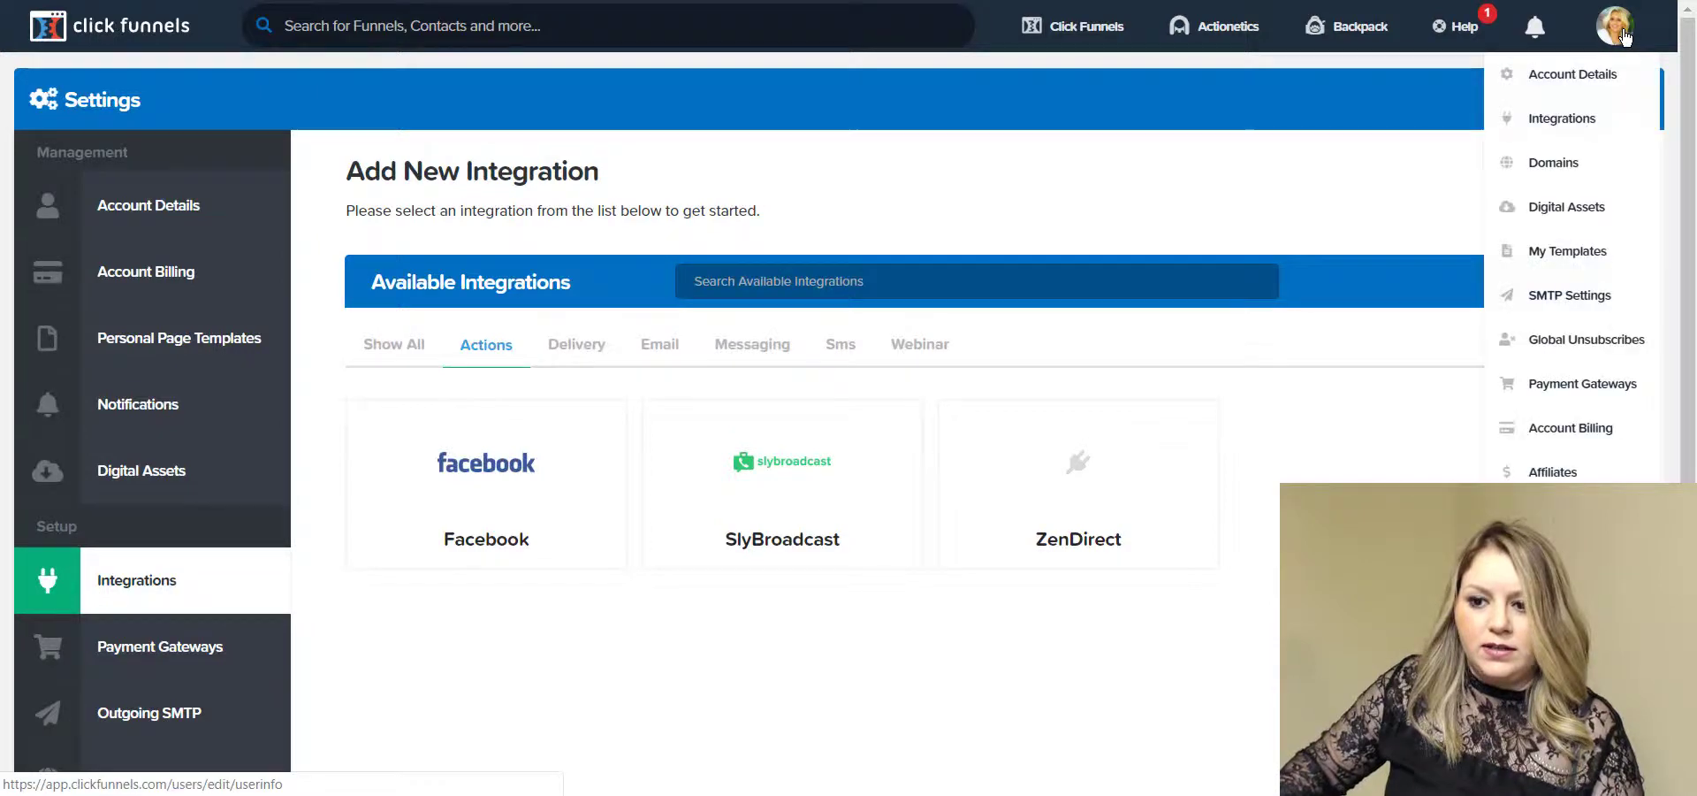
pyautogui.click(1578, 159)
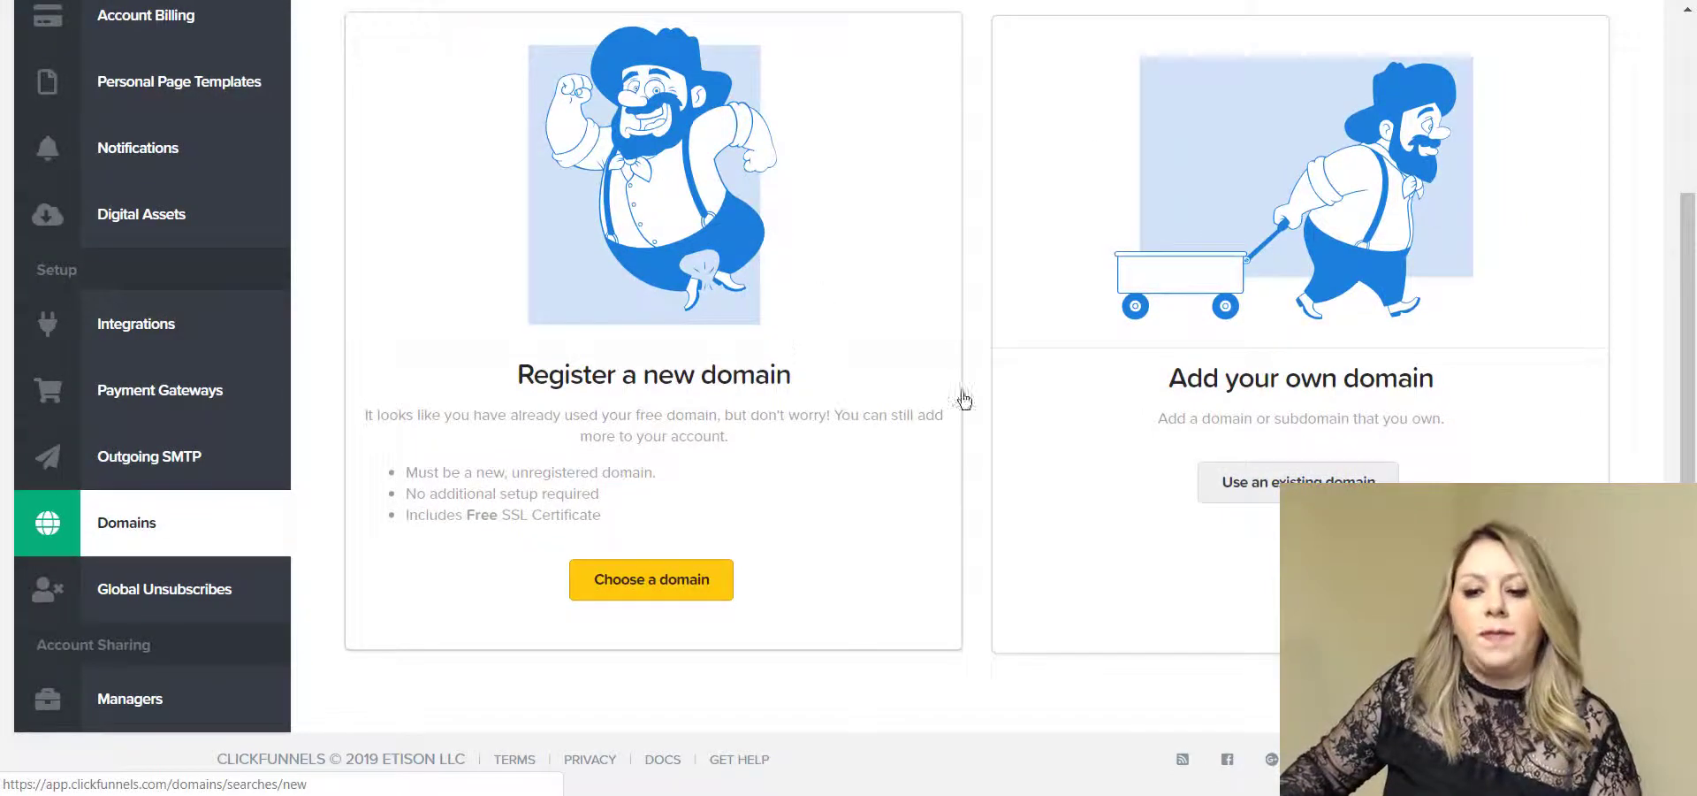
pyautogui.moveTo(1153, 387); pyautogui.dragTo(1479, 389)
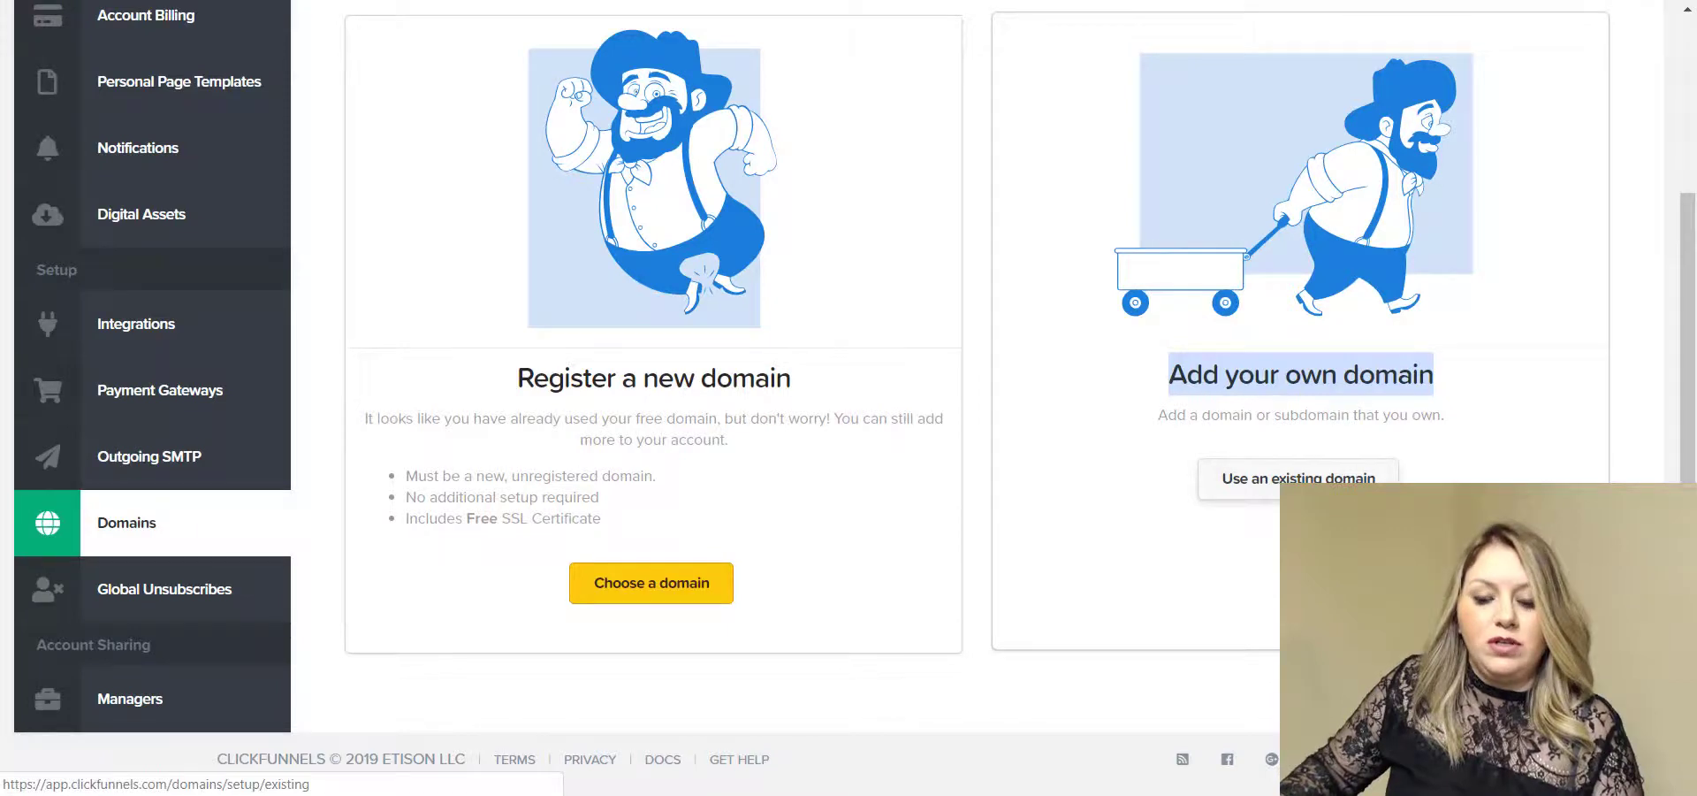
pyautogui.rightClick(1317, 485)
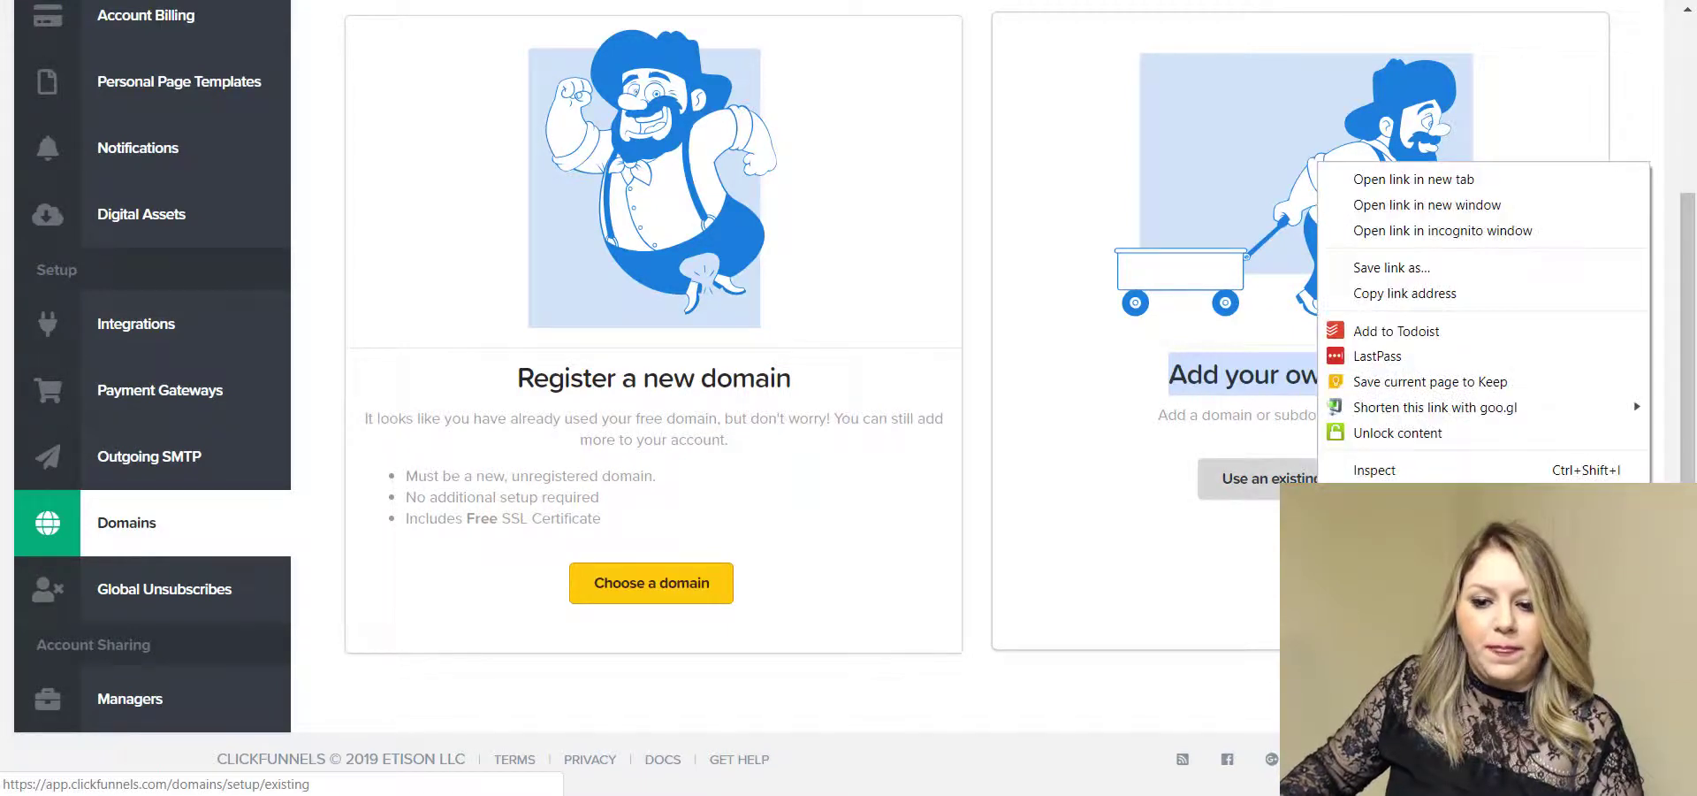
pyautogui.click(1404, 181)
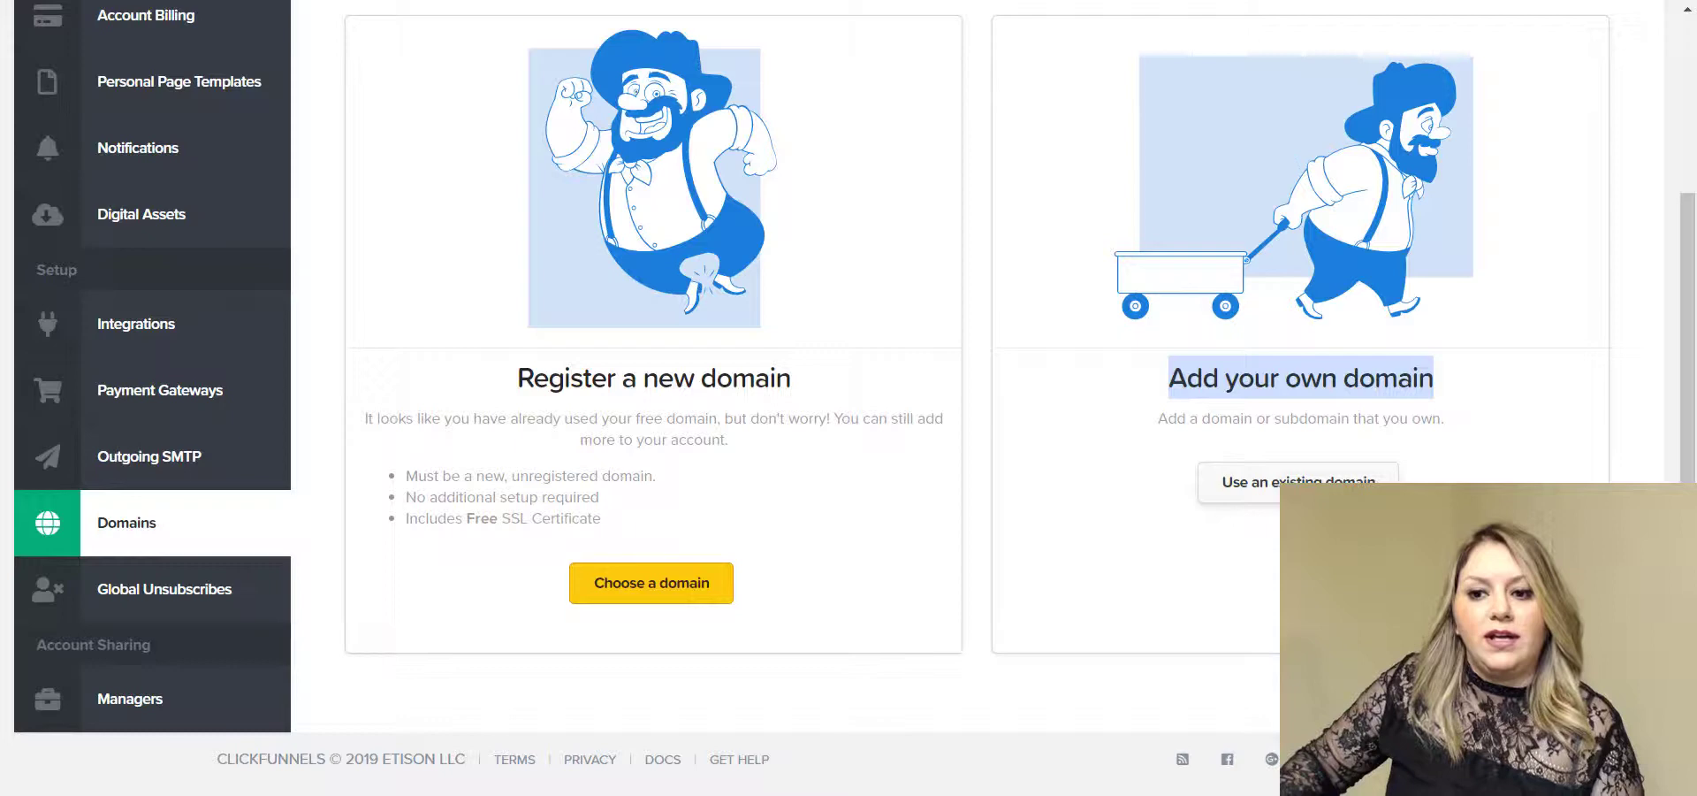
pyautogui.click(1299, 482)
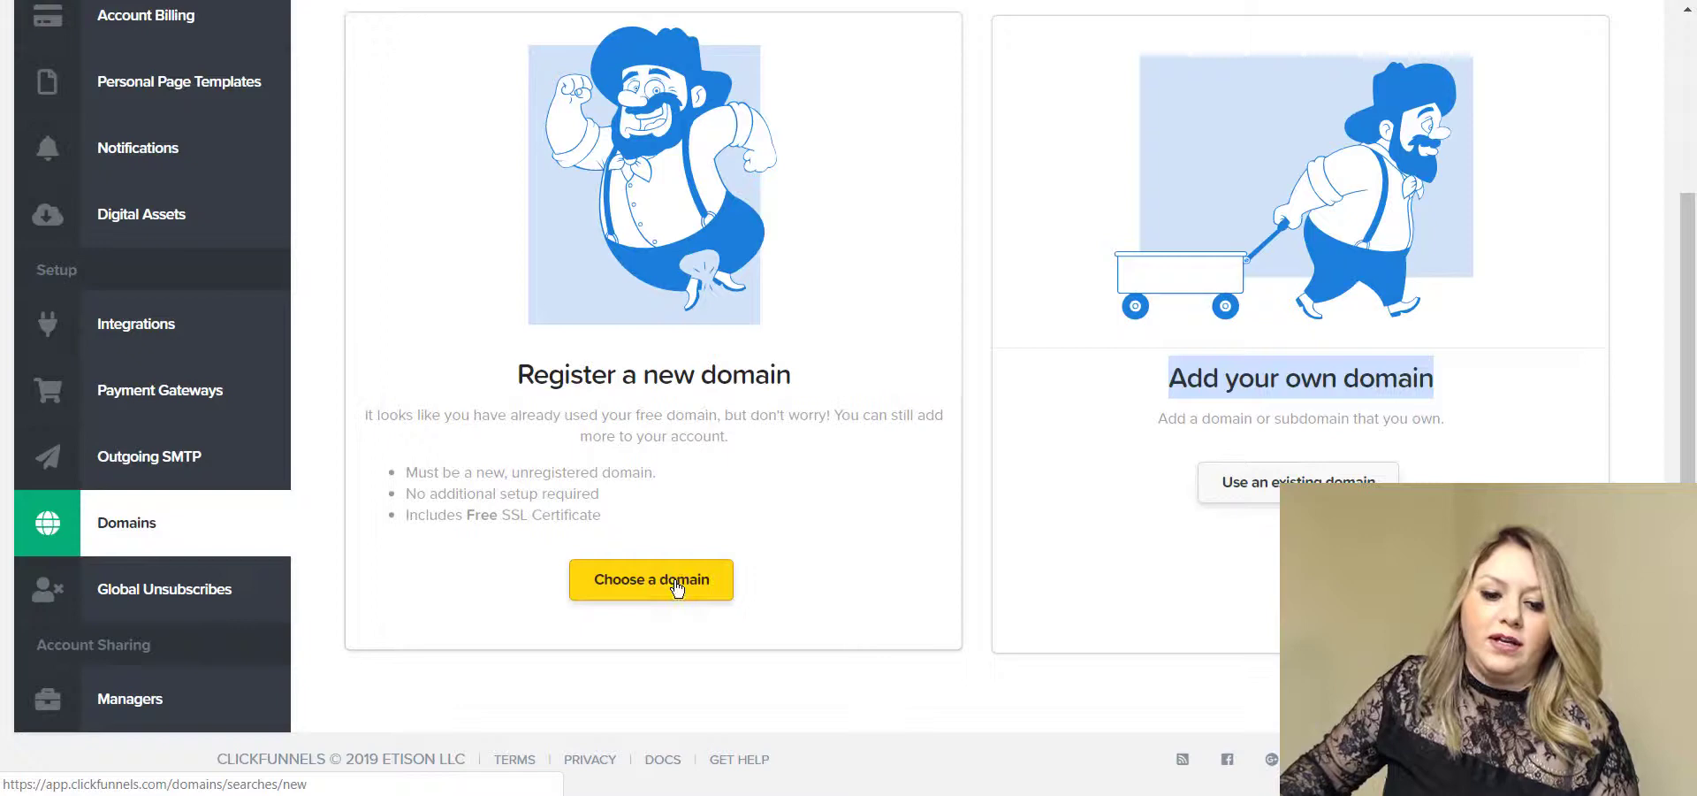
# Open the Search available domains page, then the profile avatar's settings dropdown.
pyautogui.click(672, 579)
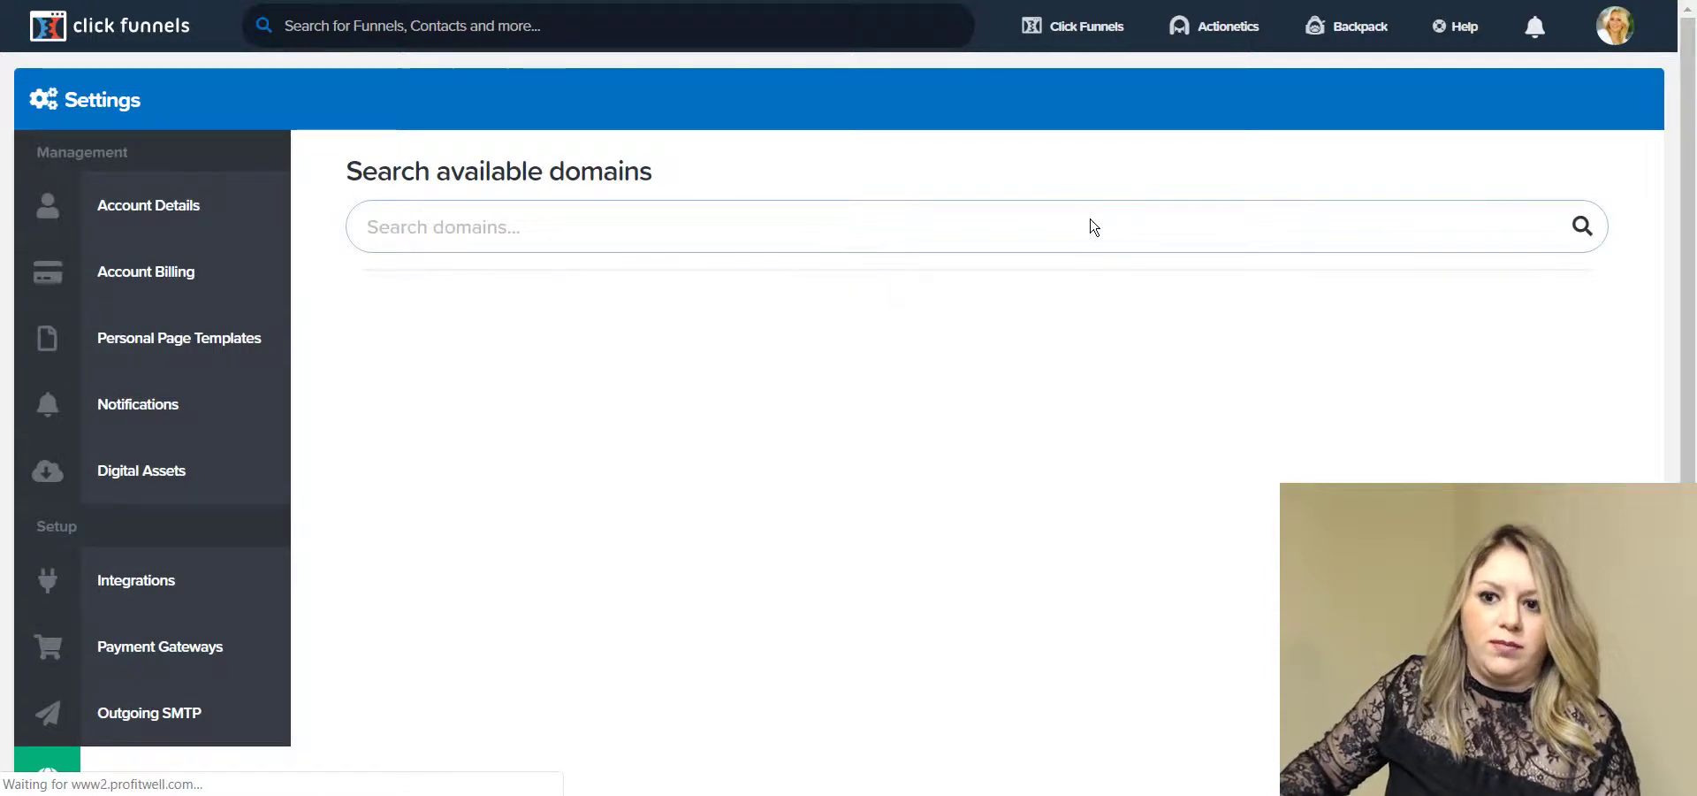
pyautogui.click(1618, 30)
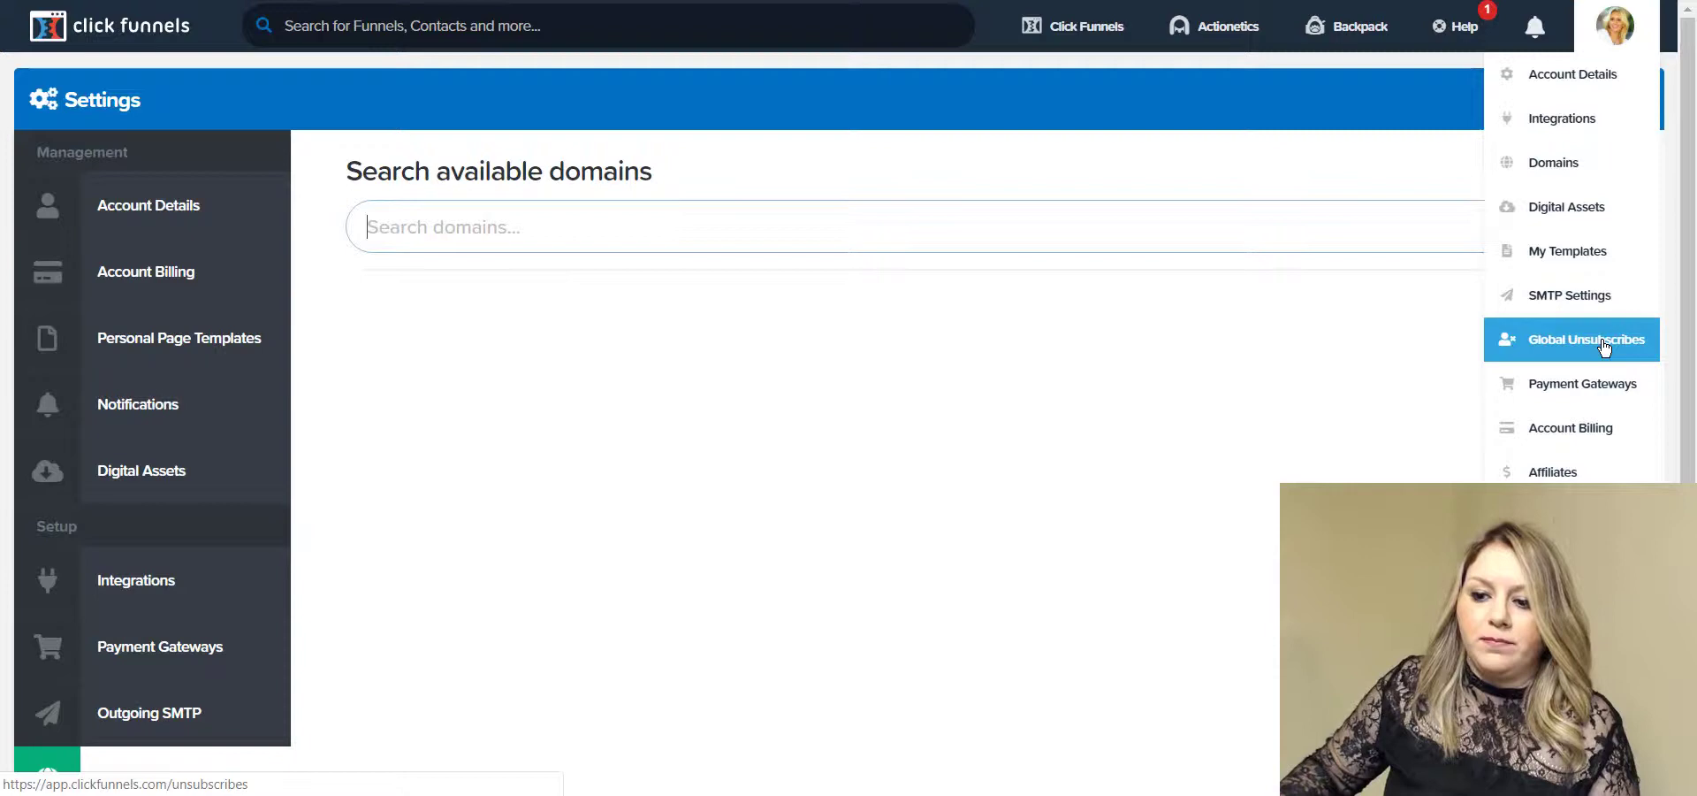
# Open Manage Payment Gateways and review the single connected default Stripe account.
pyautogui.click(1576, 391)
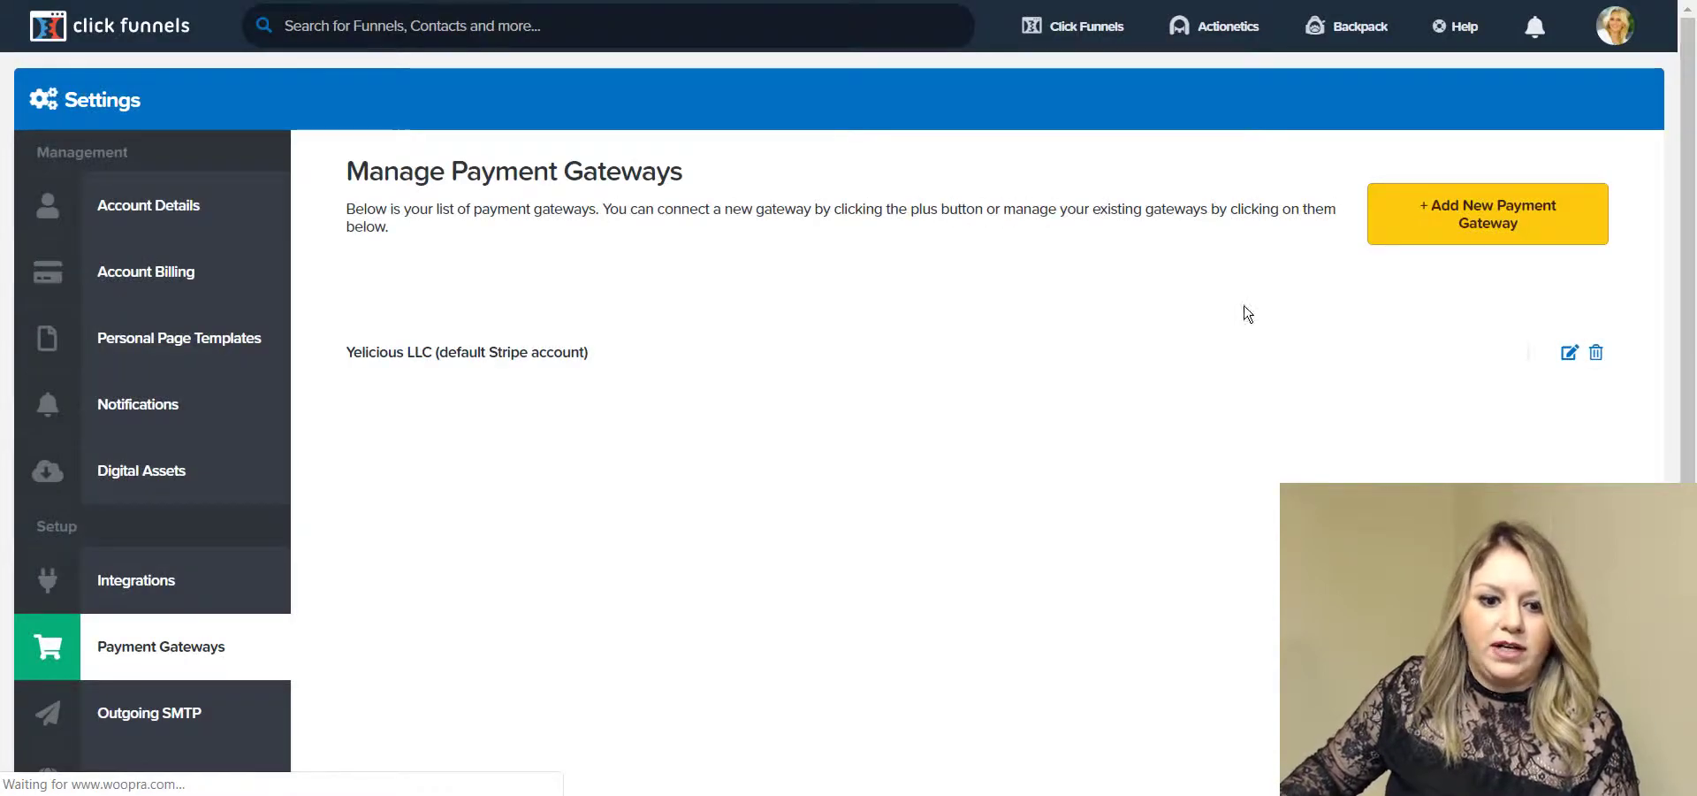
pyautogui.click(1494, 226)
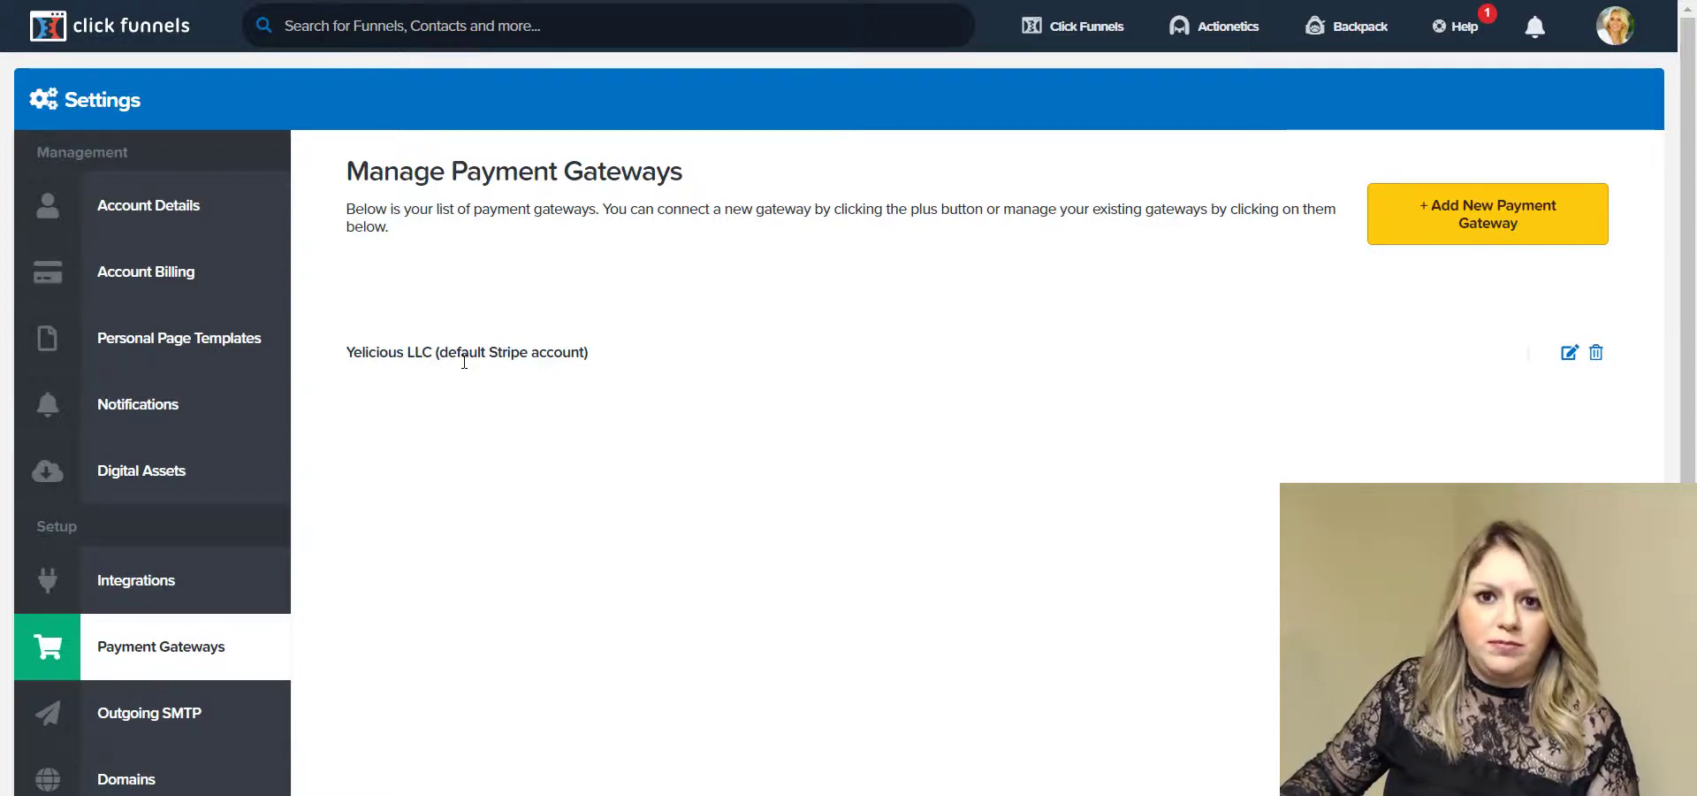
pyautogui.tripleClick(417, 351)
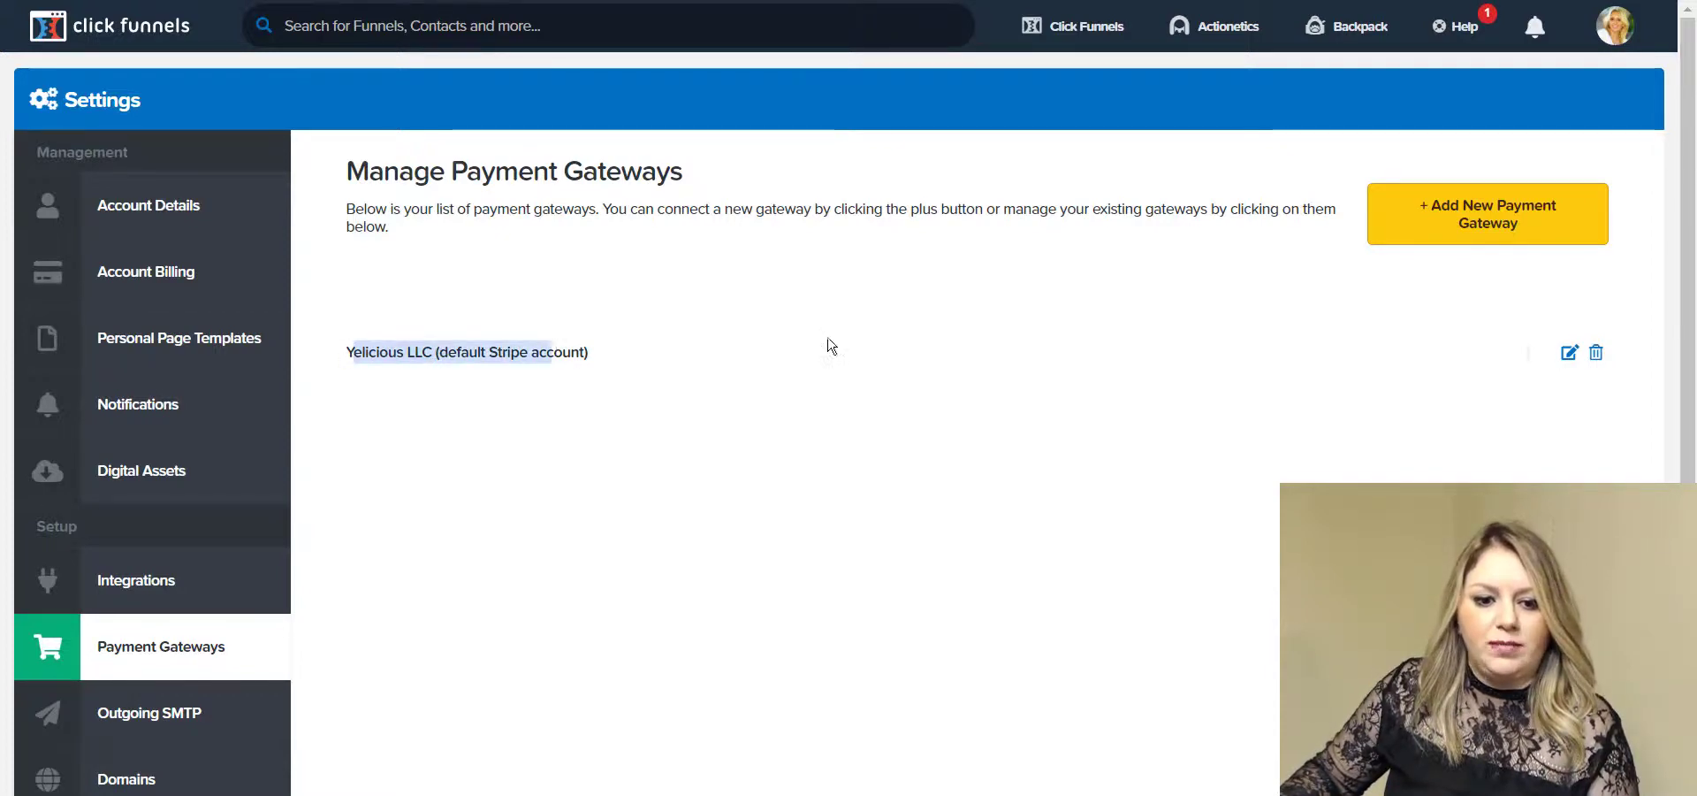
pyautogui.click(828, 347)
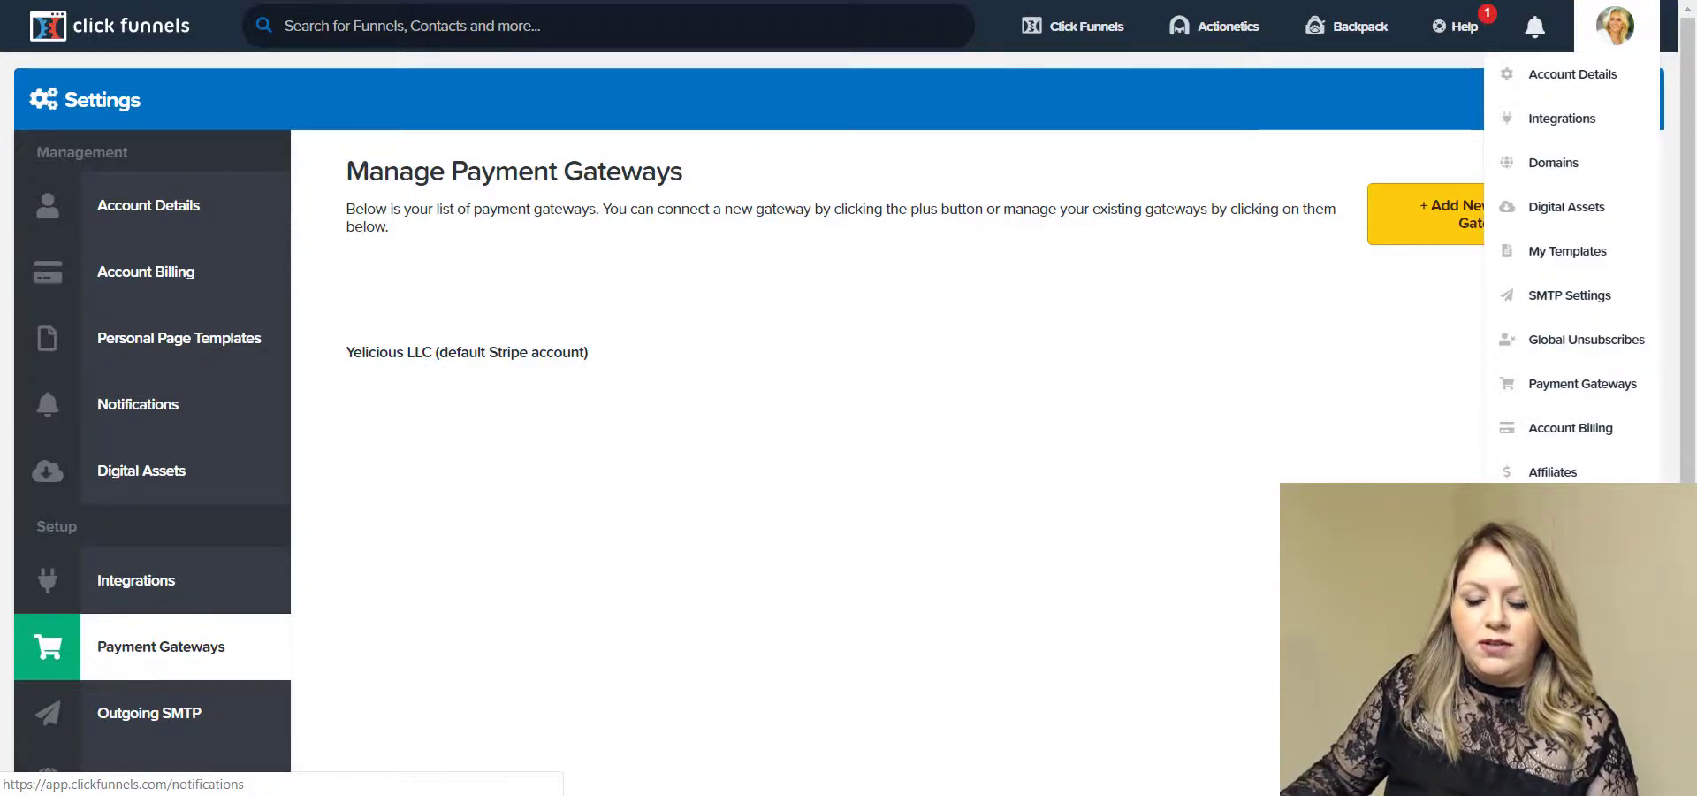
pyautogui.moveTo(1461, 27)
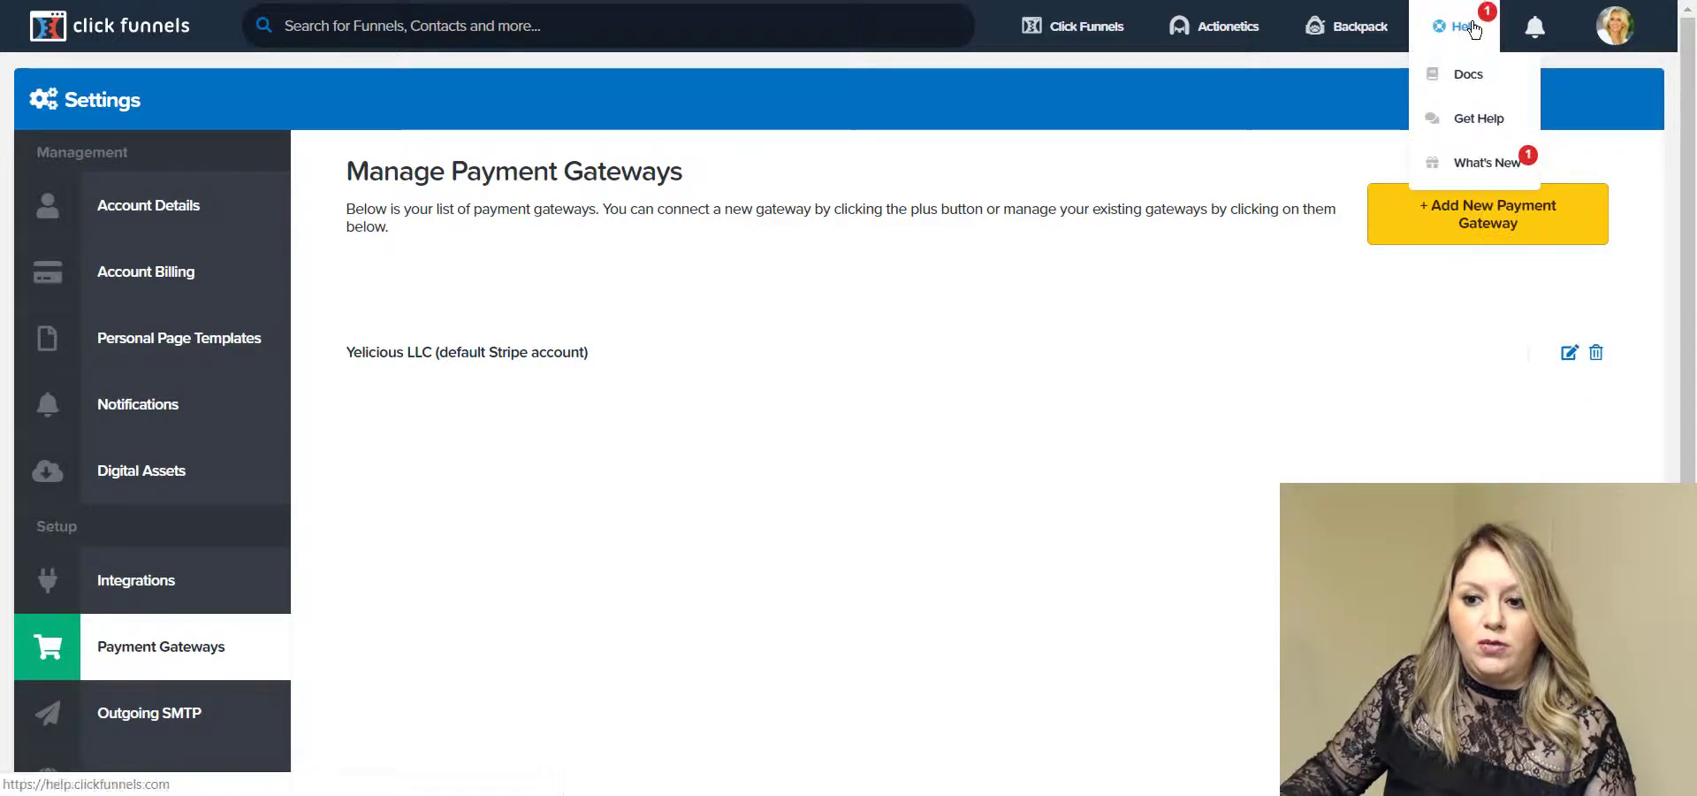
# Open What's New and read the Funnel Editor Undo Button announcement.
pyautogui.click(1496, 173)
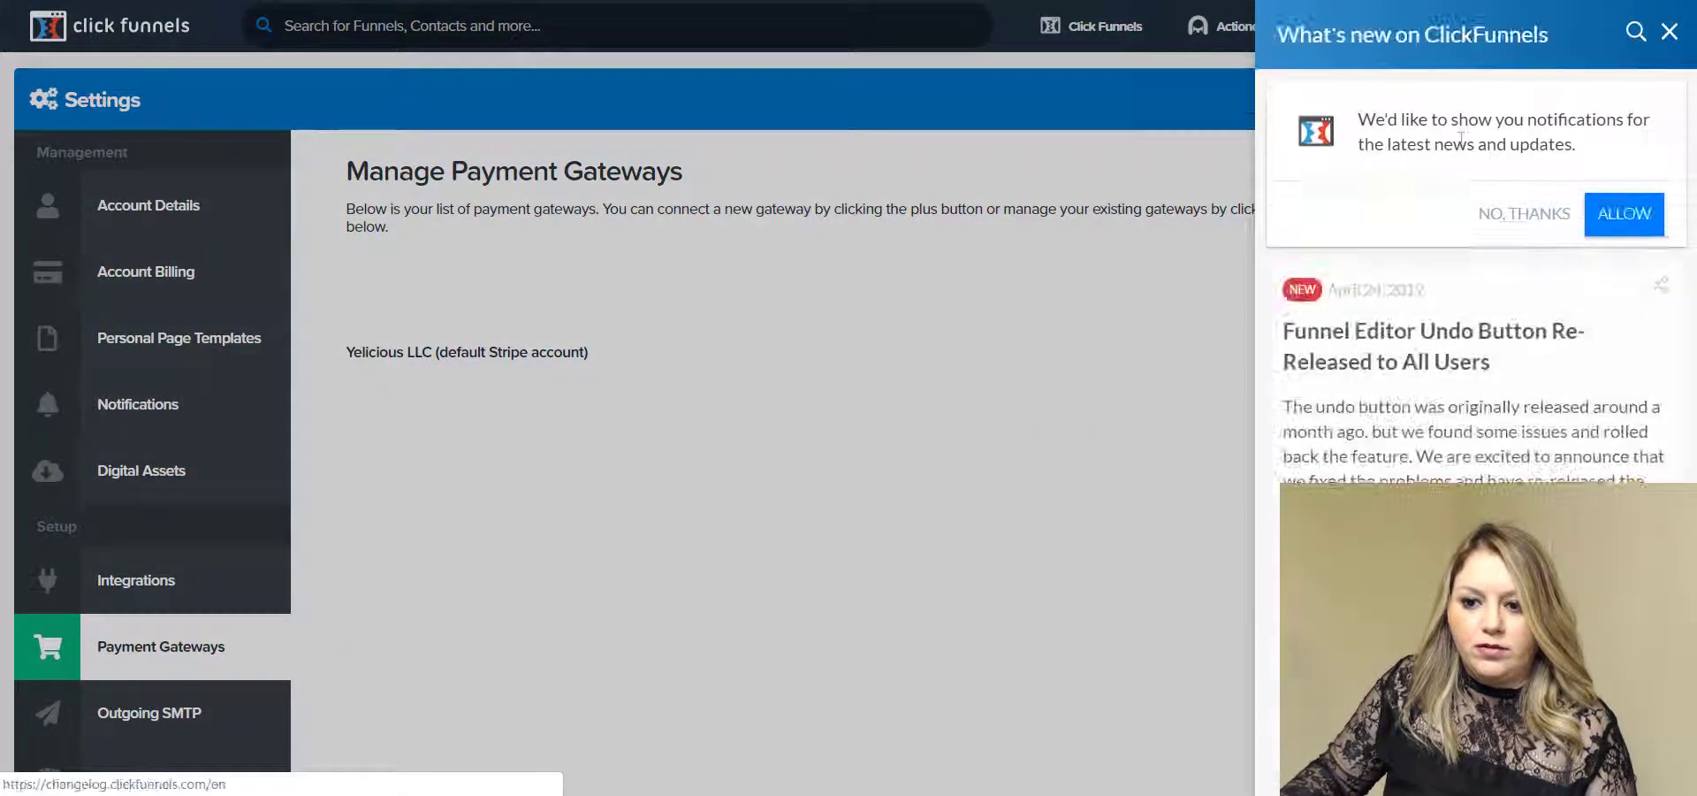
pyautogui.scroll(-1, 1536, 369)
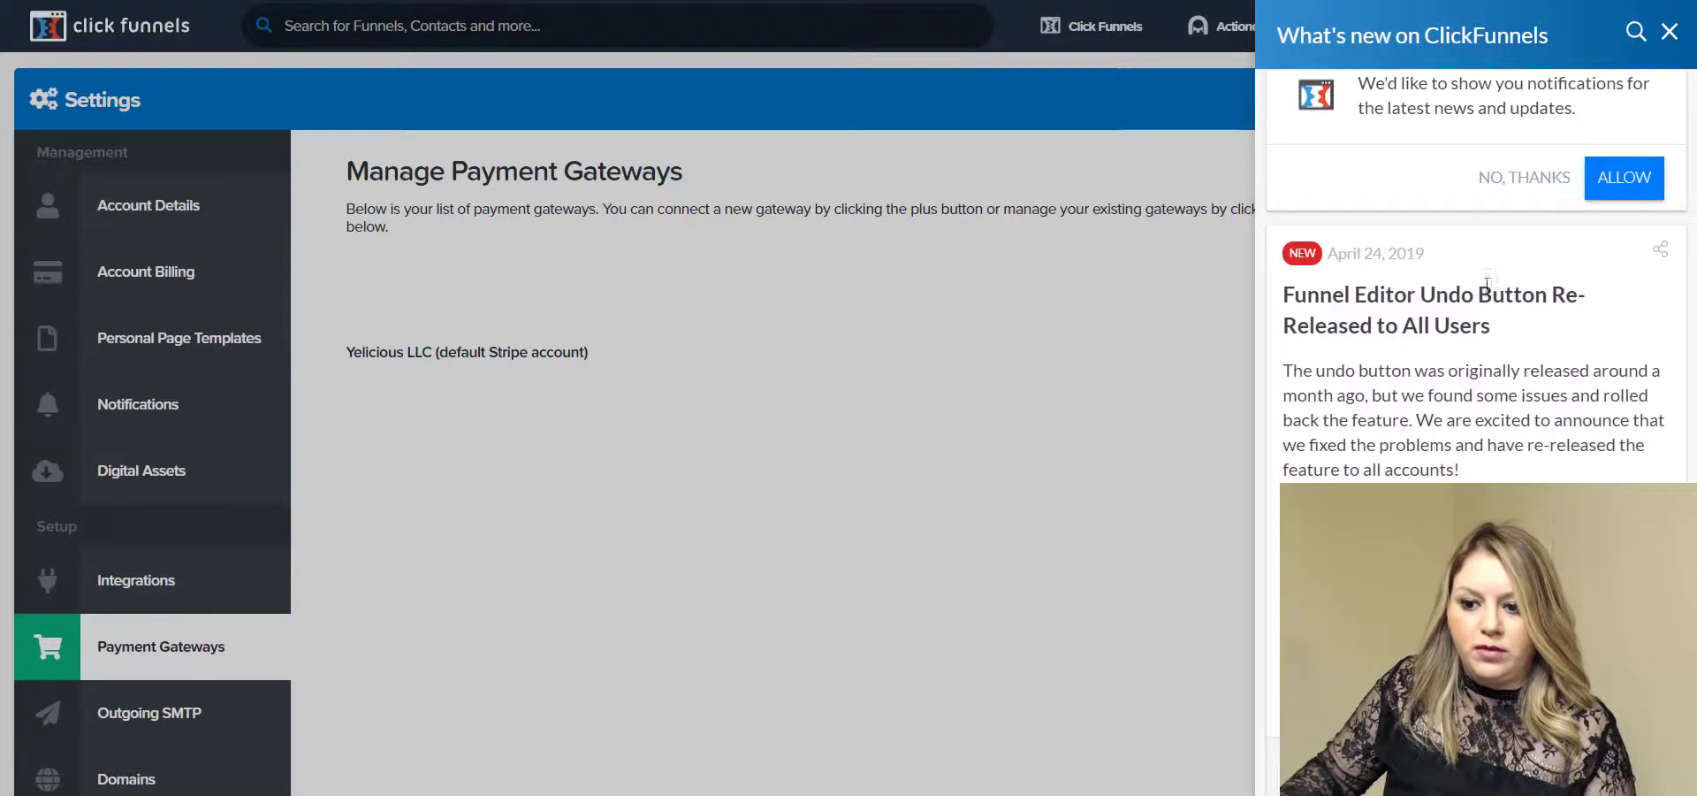
pyautogui.moveTo(1430, 290); pyautogui.dragTo(1549, 295)
pyautogui.click(1553, 340)
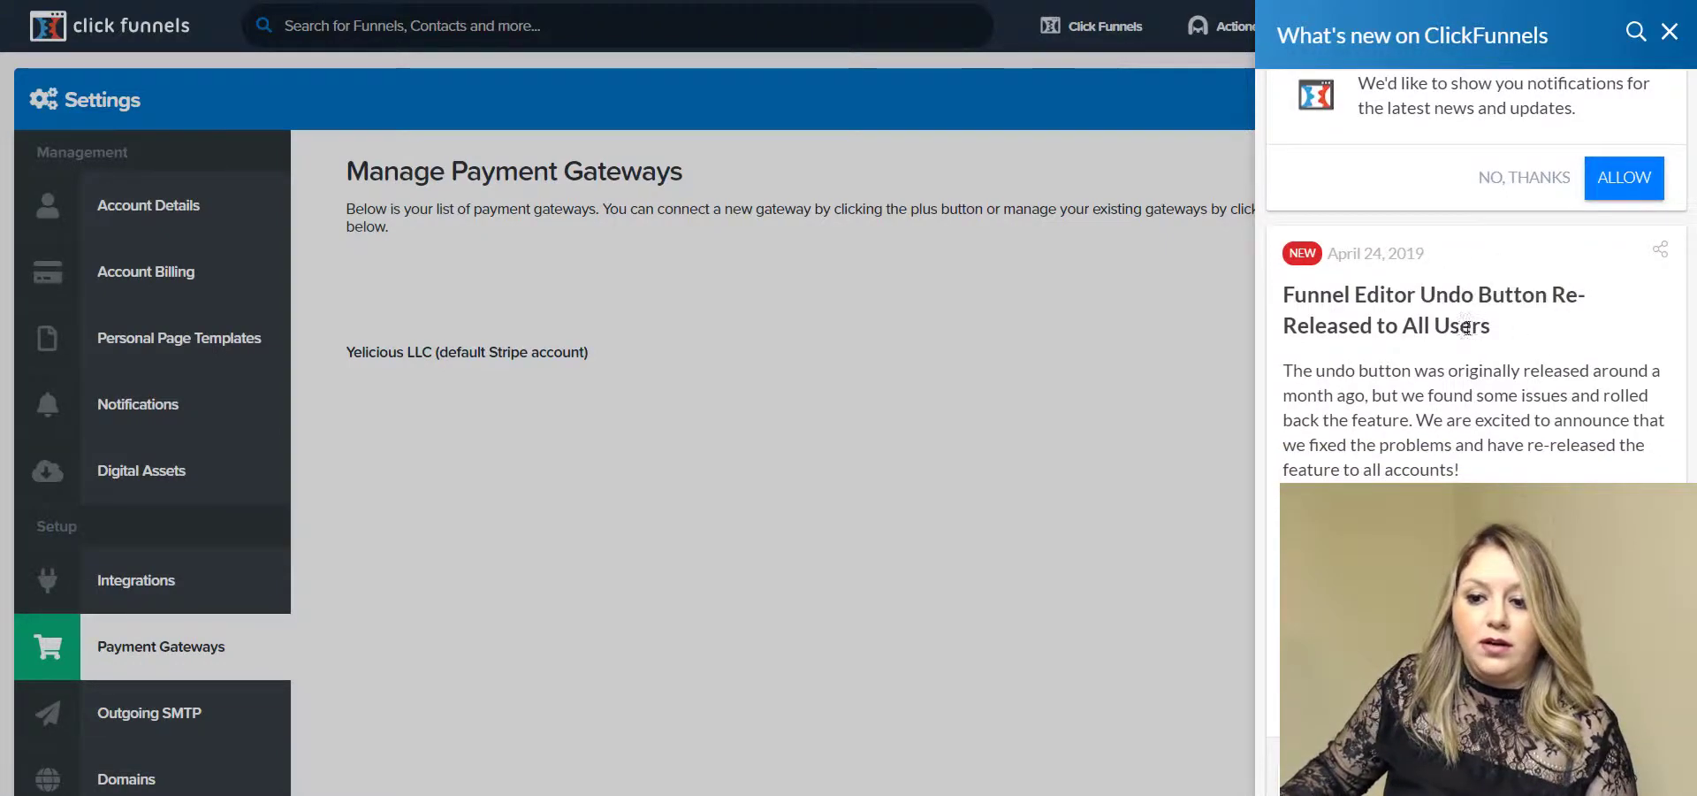
pyautogui.moveTo(1422, 296); pyautogui.dragTo(1522, 345)
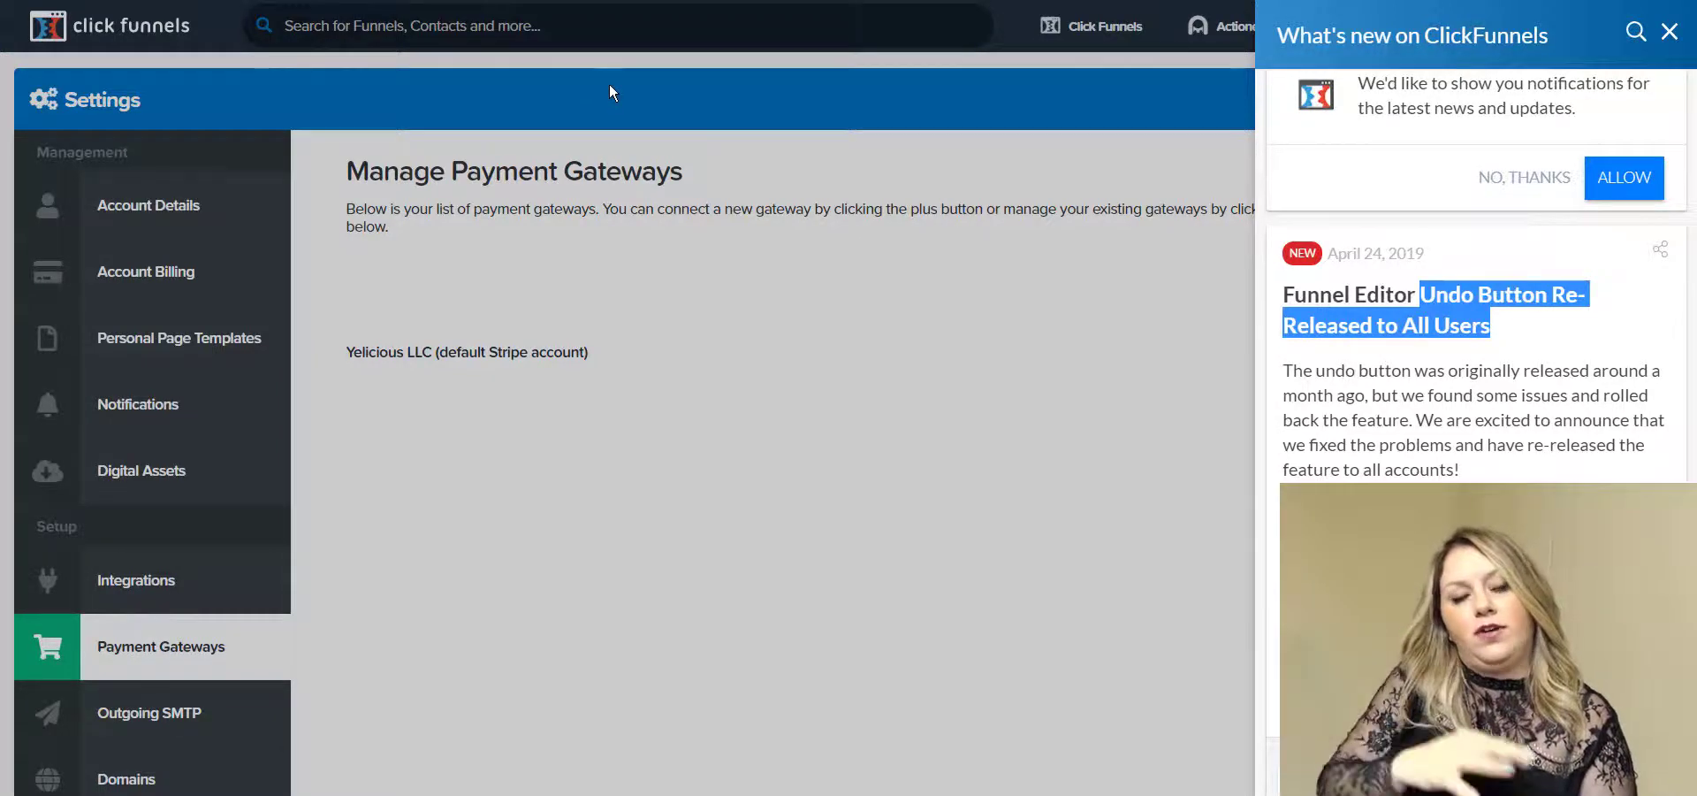
pyautogui.click(1523, 376)
# Scroll through the remaining announcements and close the What's New panel.
pyautogui.scroll(-2, 1485, 292)
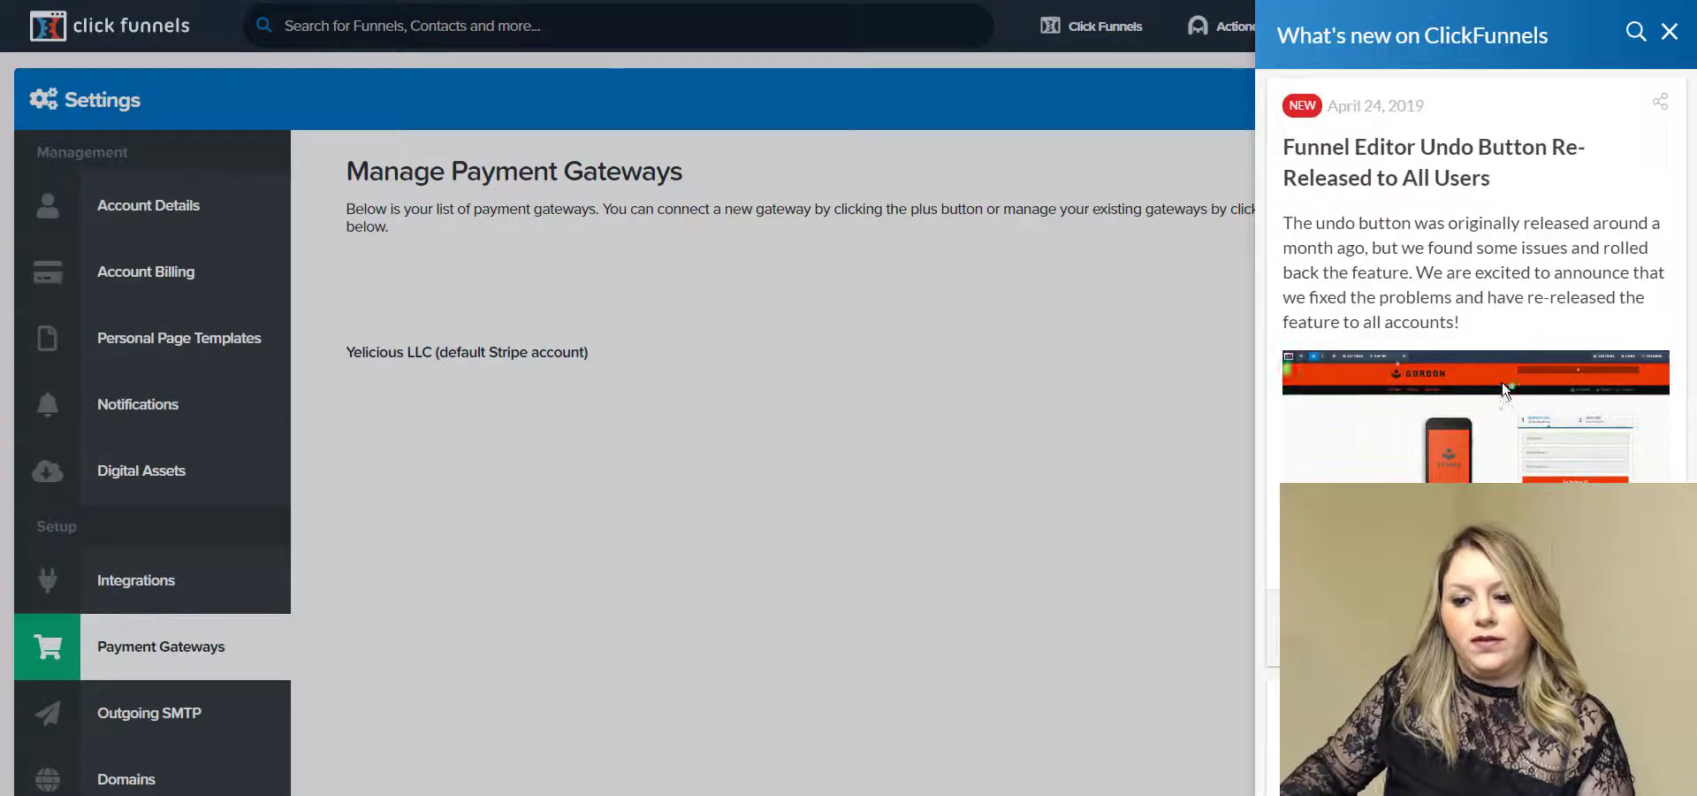
pyautogui.moveTo(1369, 147); pyautogui.dragTo(1588, 149)
pyautogui.click(1588, 168)
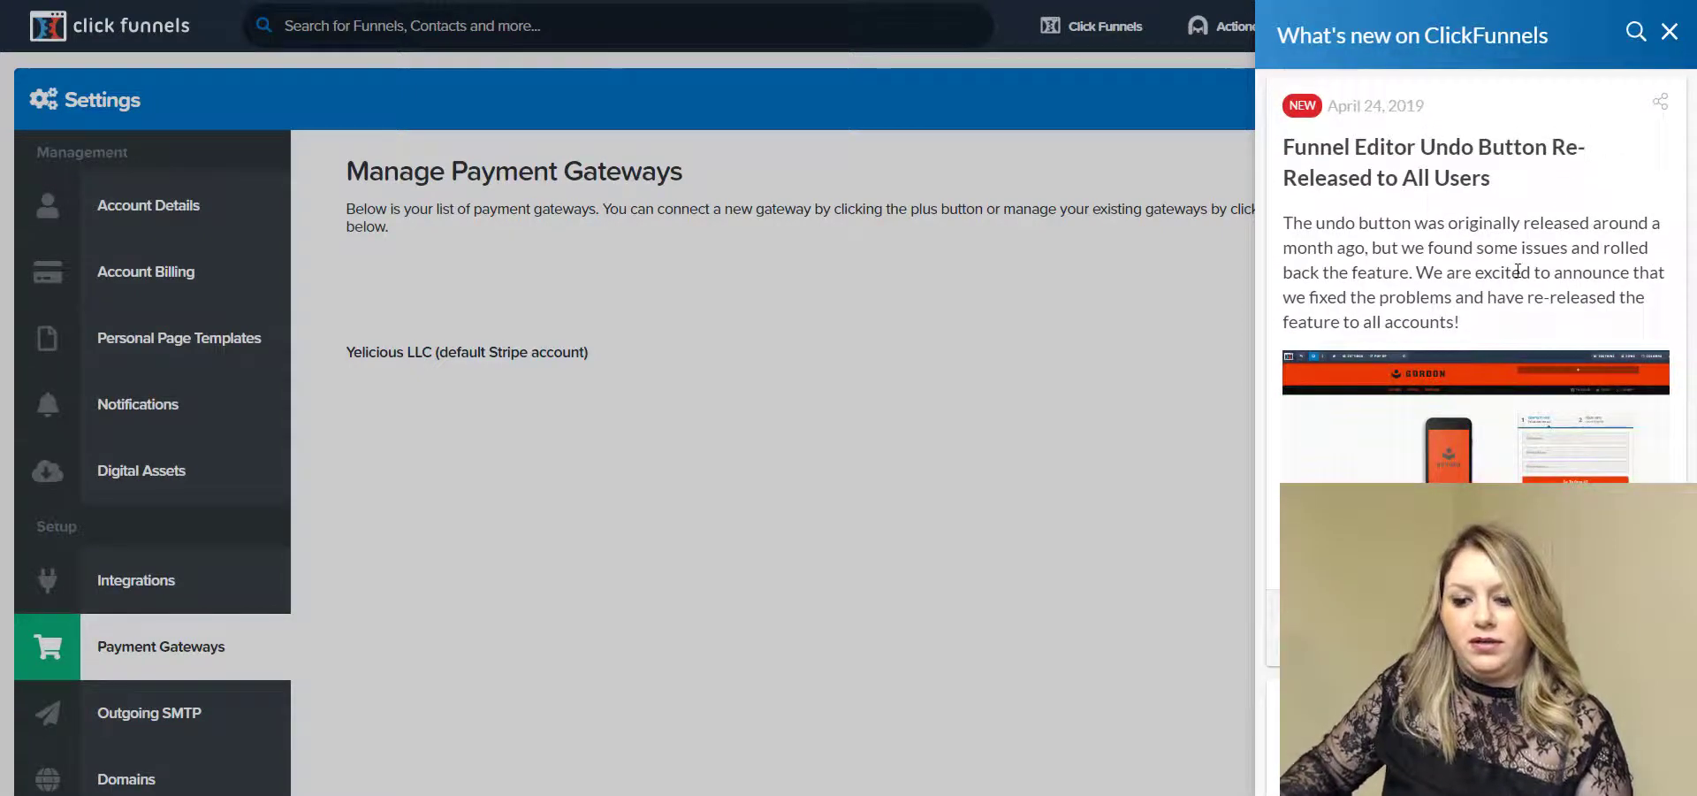
pyautogui.scroll(-4, 1519, 273)
pyautogui.scroll(-3, 1519, 273)
pyautogui.scroll(-4, 1556, 212)
pyautogui.scroll(-2, 1627, 133)
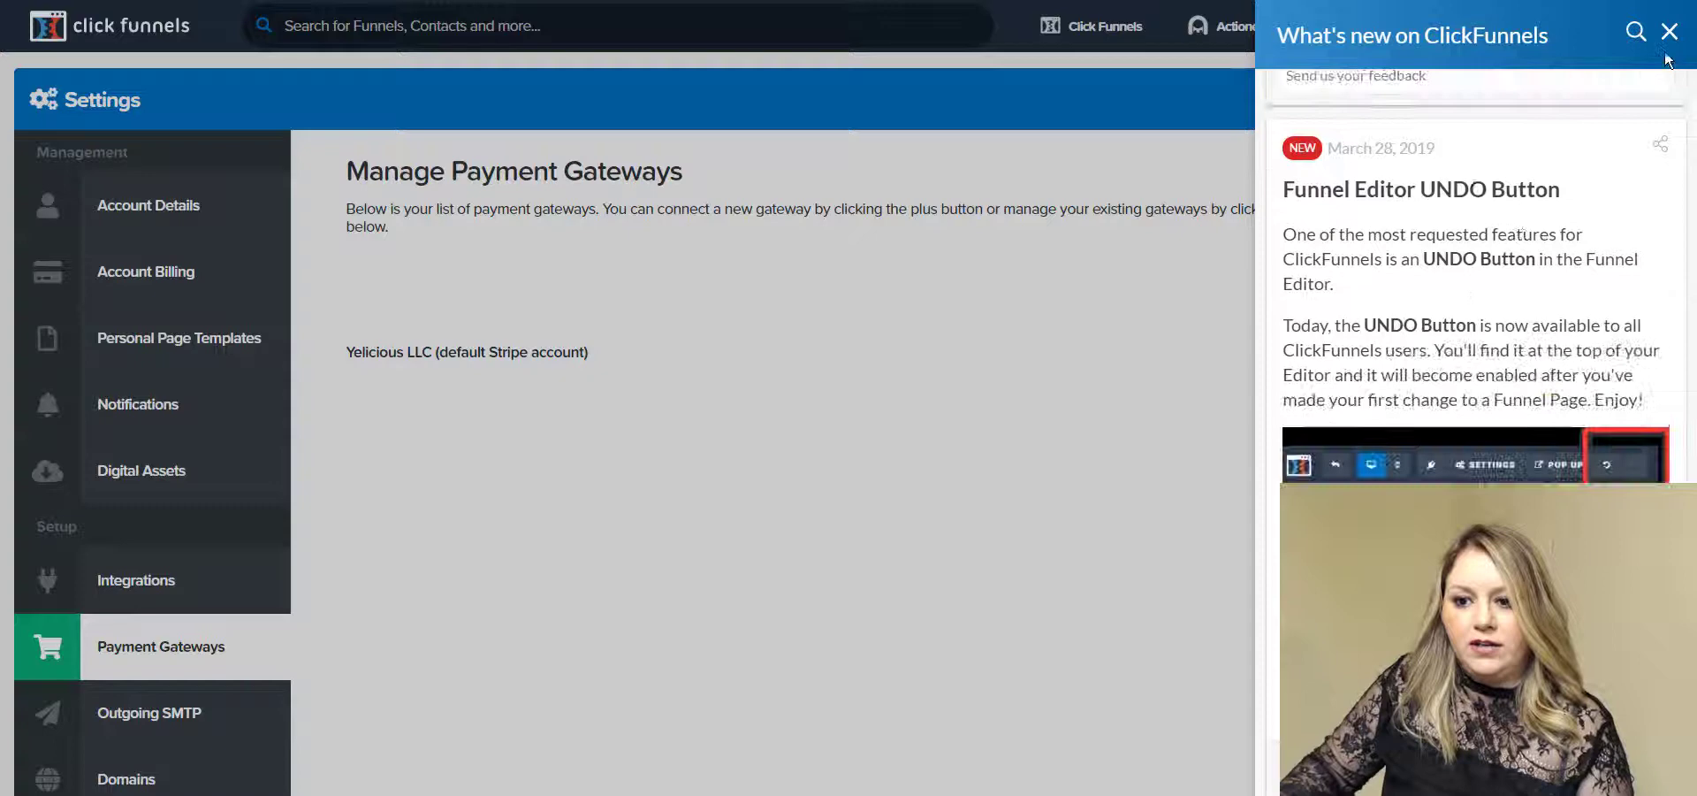
pyautogui.click(1670, 35)
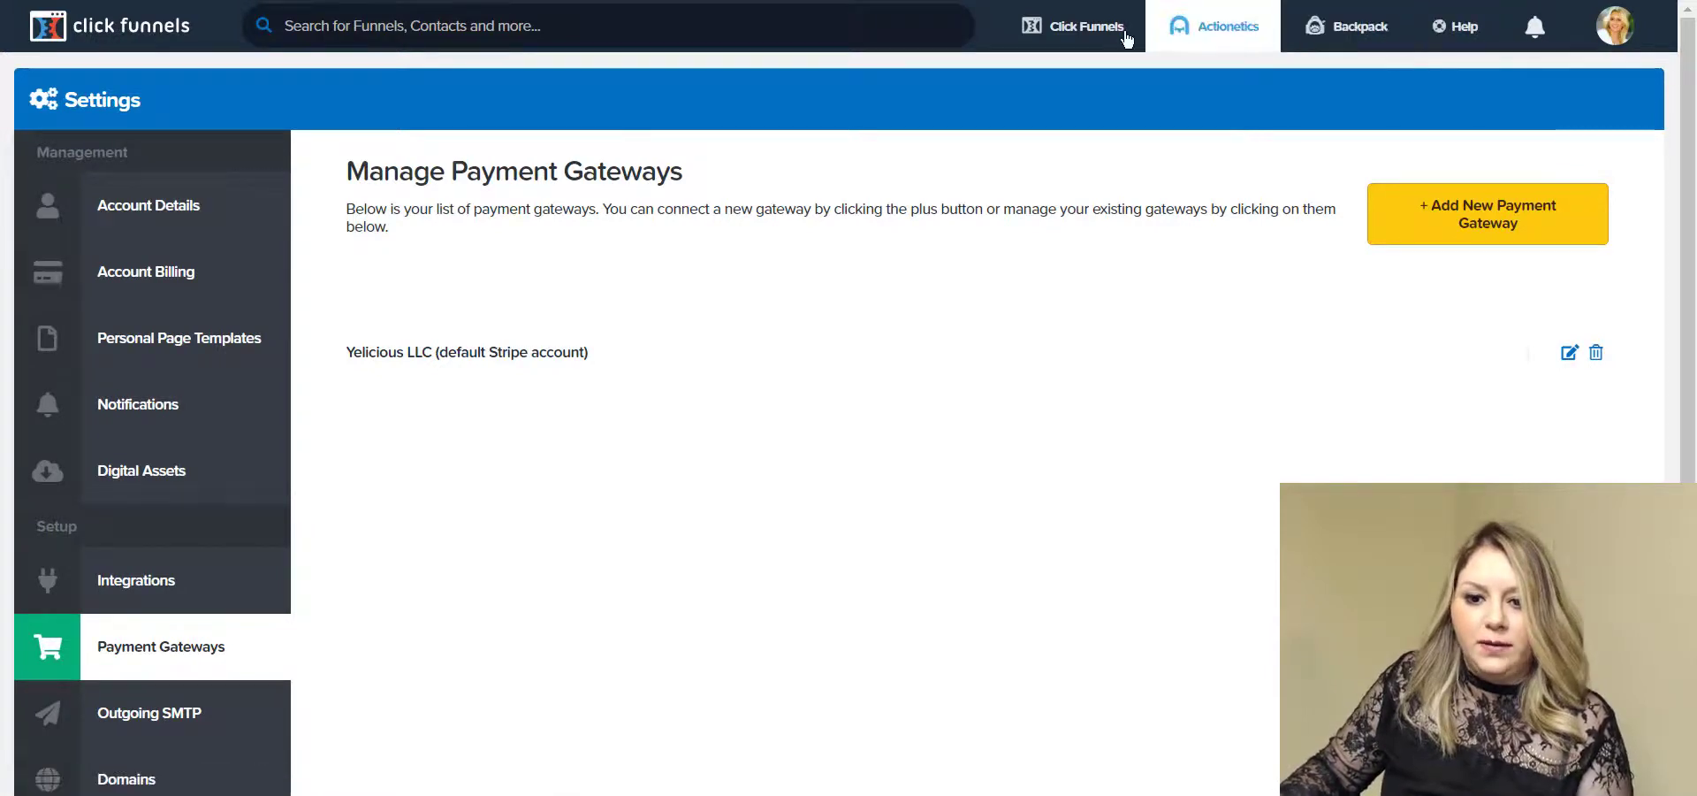
pyautogui.moveTo(1087, 26)
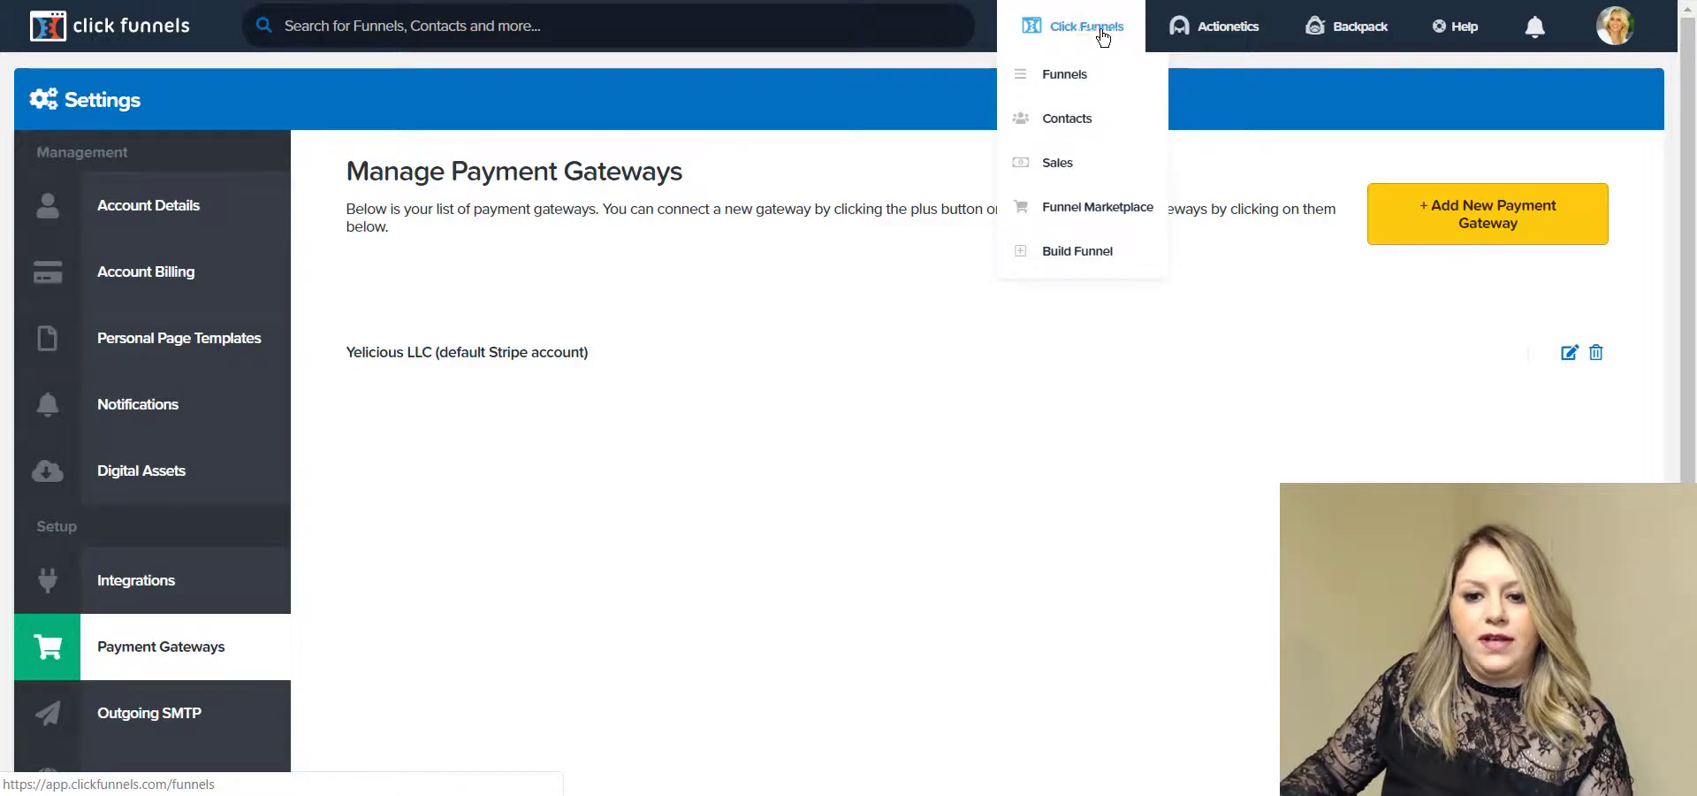
# Open the Funnels list, collapse the first funnel group, and start adding a new funnel.
pyautogui.click(1058, 88)
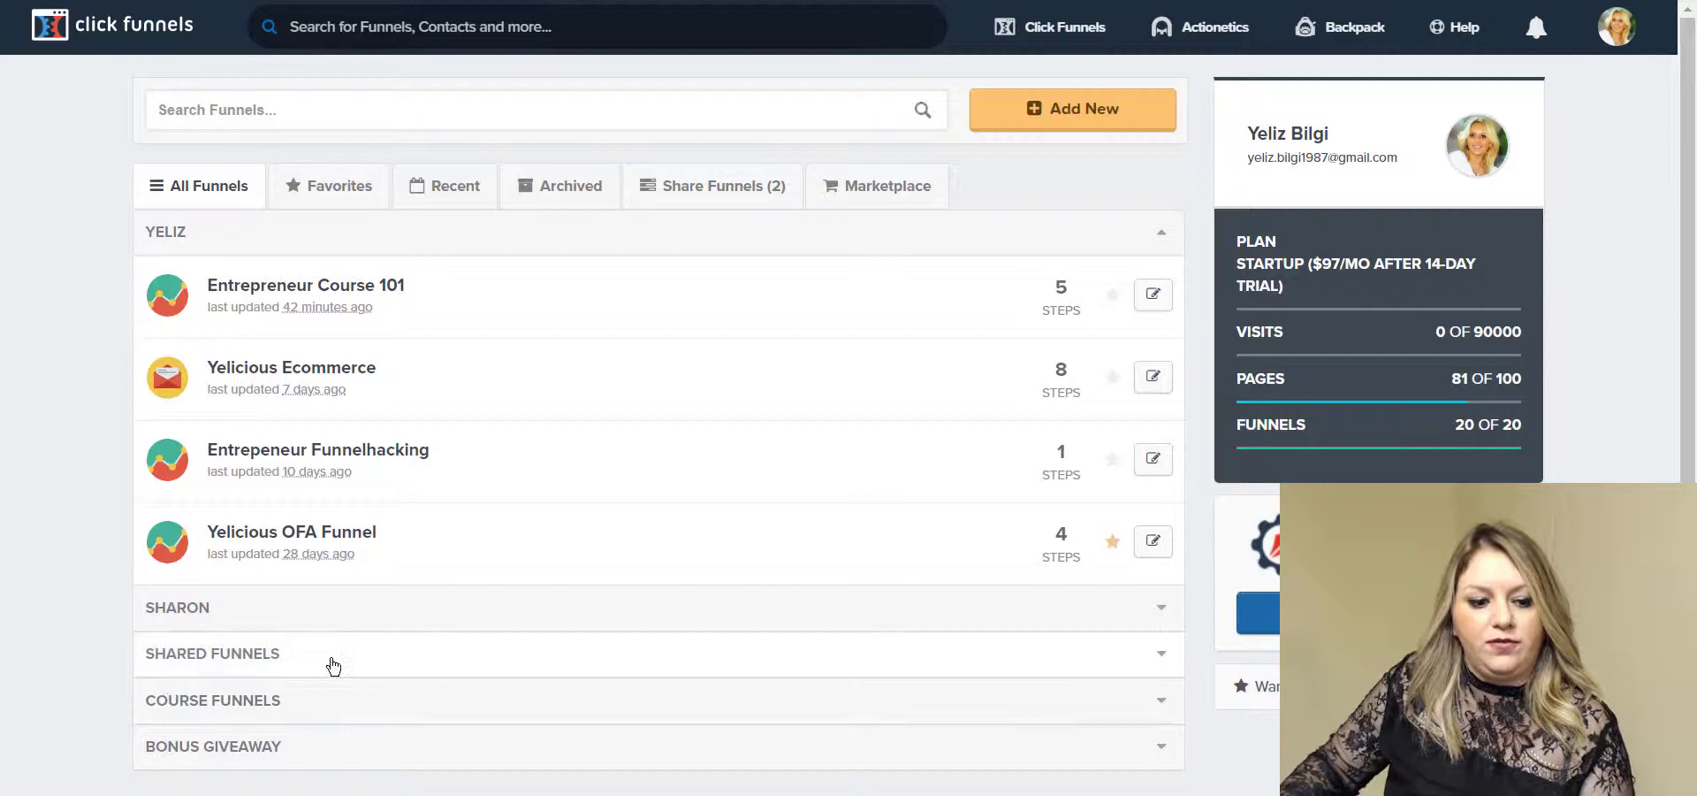
pyautogui.scroll(-1, 265, 745)
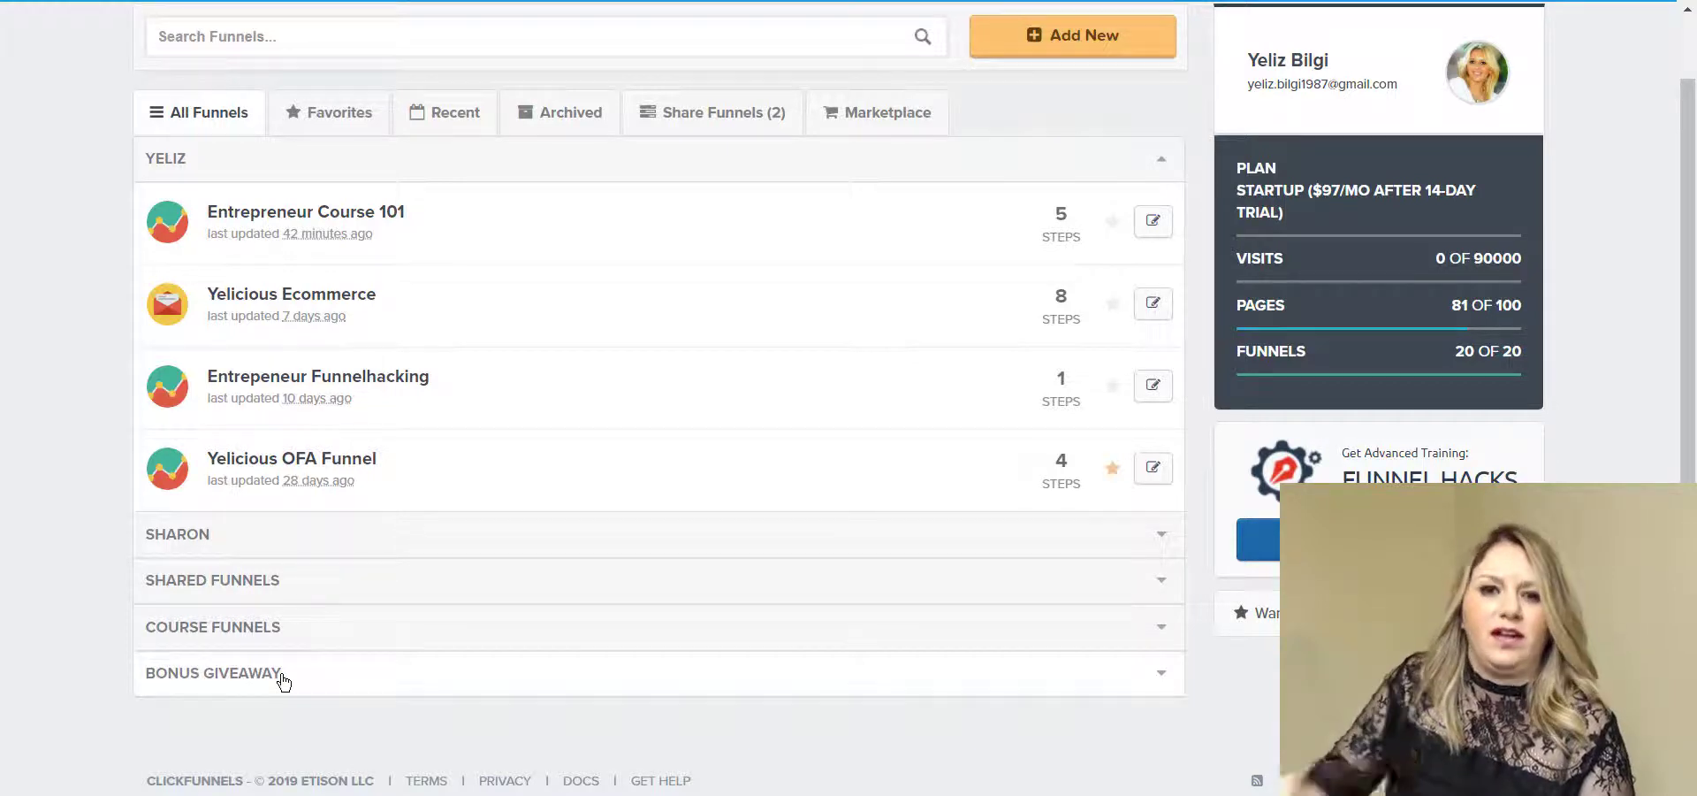
pyautogui.click(208, 162)
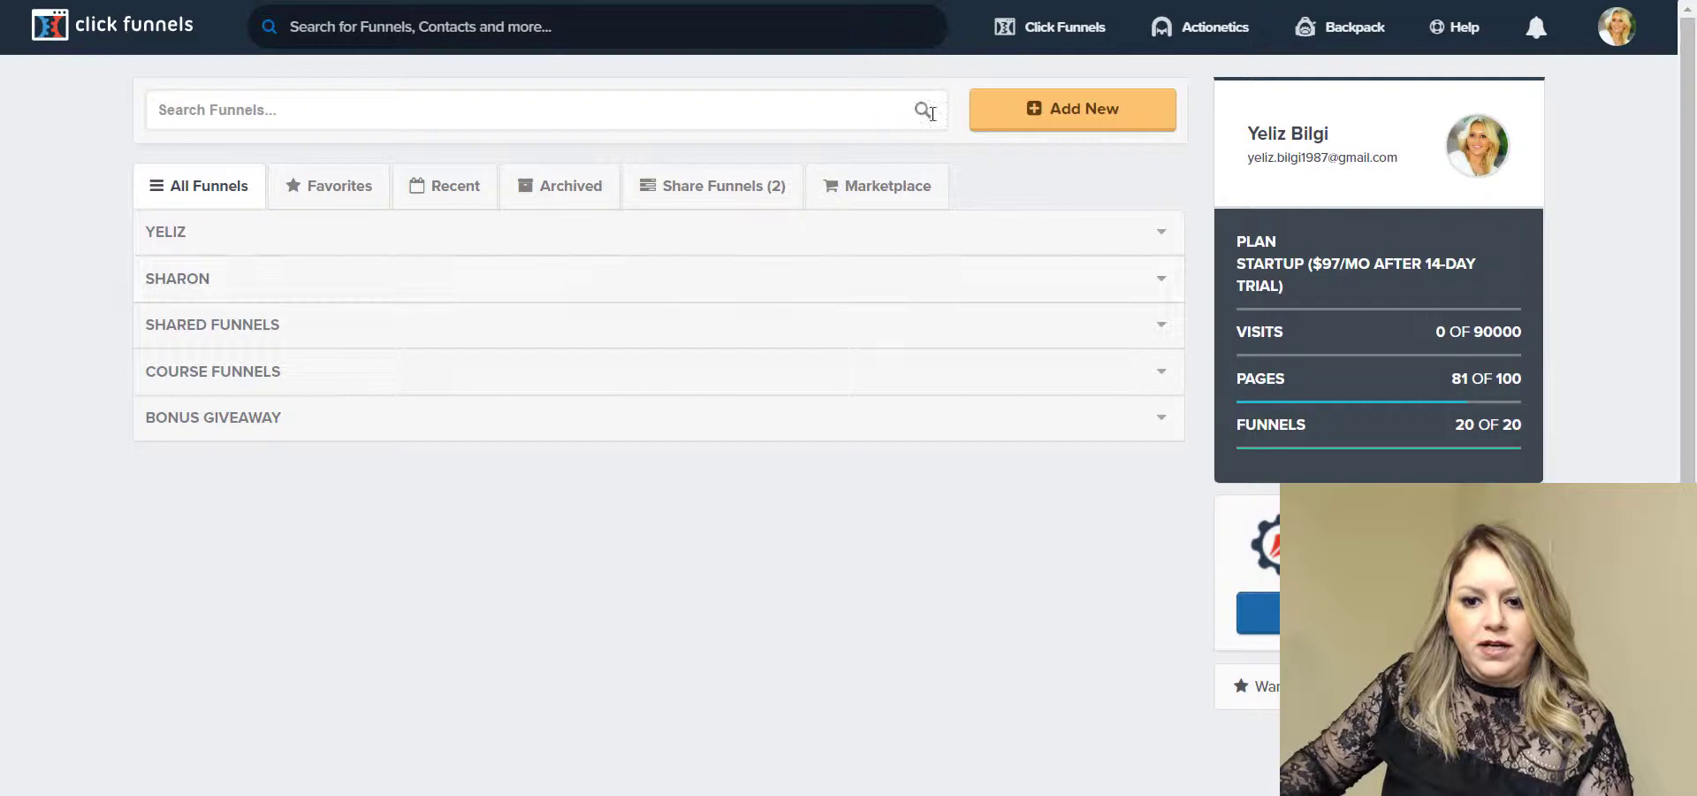
pyautogui.click(1088, 121)
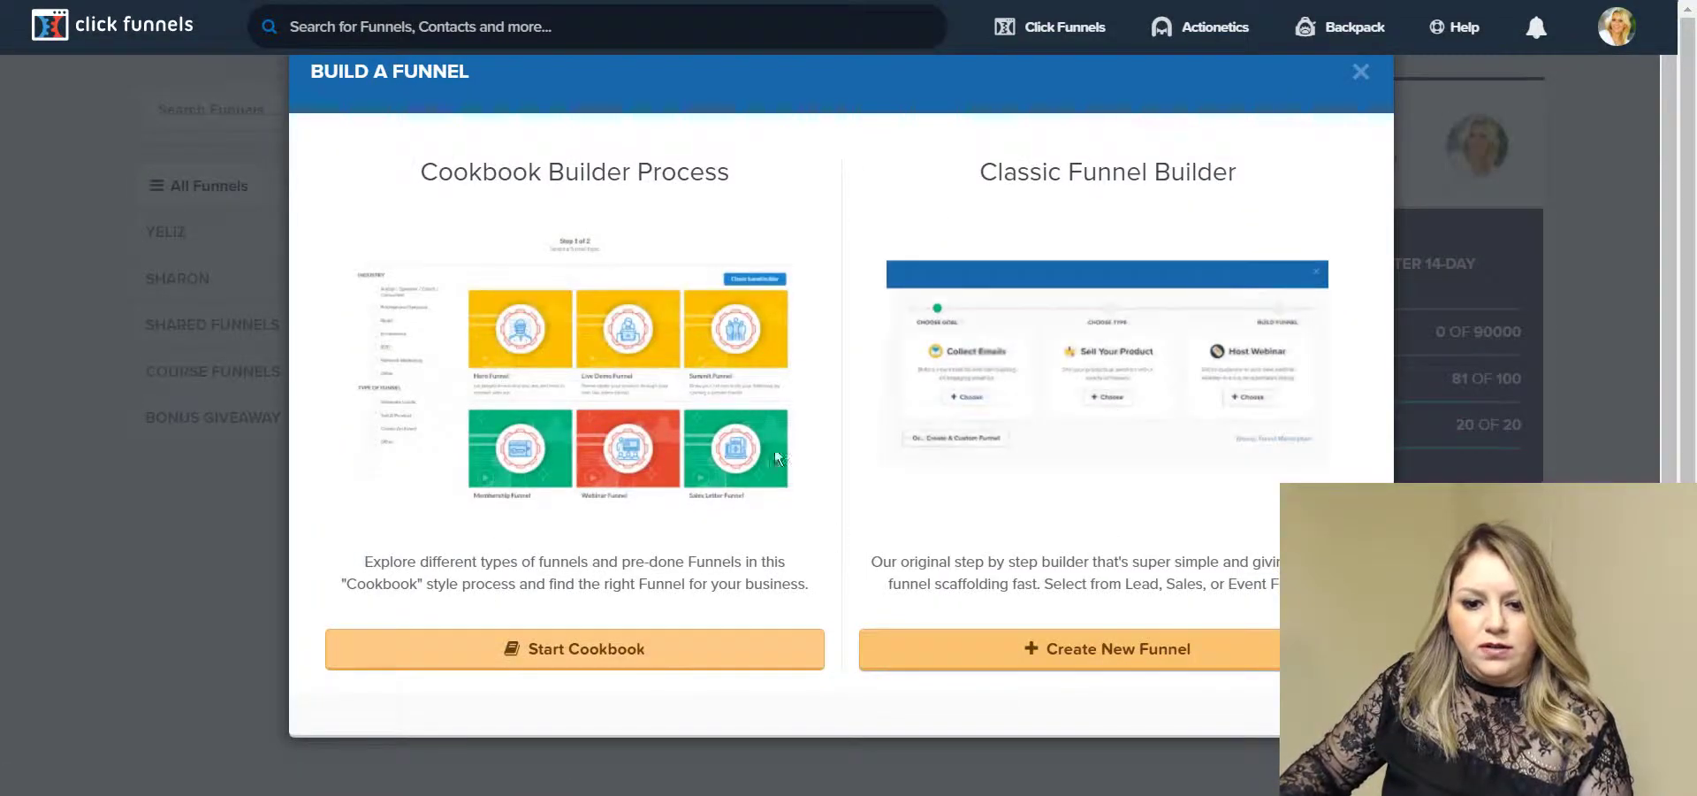
# Start the Classic Funnel Builder, view its Choose Goal step, then dismiss the dialog without creating a funnel.
pyautogui.moveTo(410, 174); pyautogui.dragTo(728, 172)
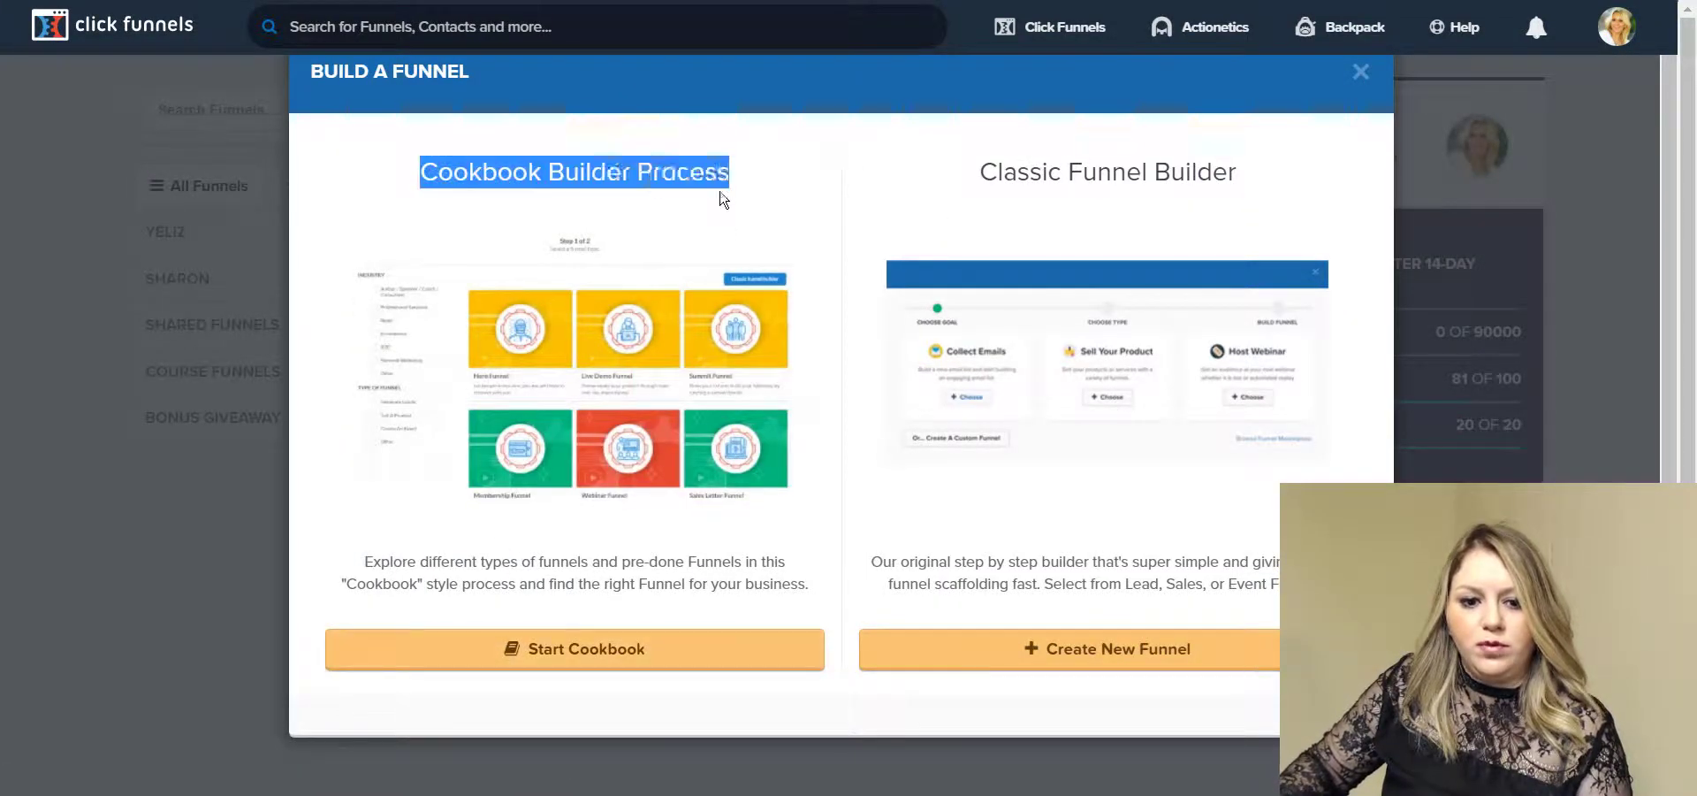
pyautogui.click(795, 190)
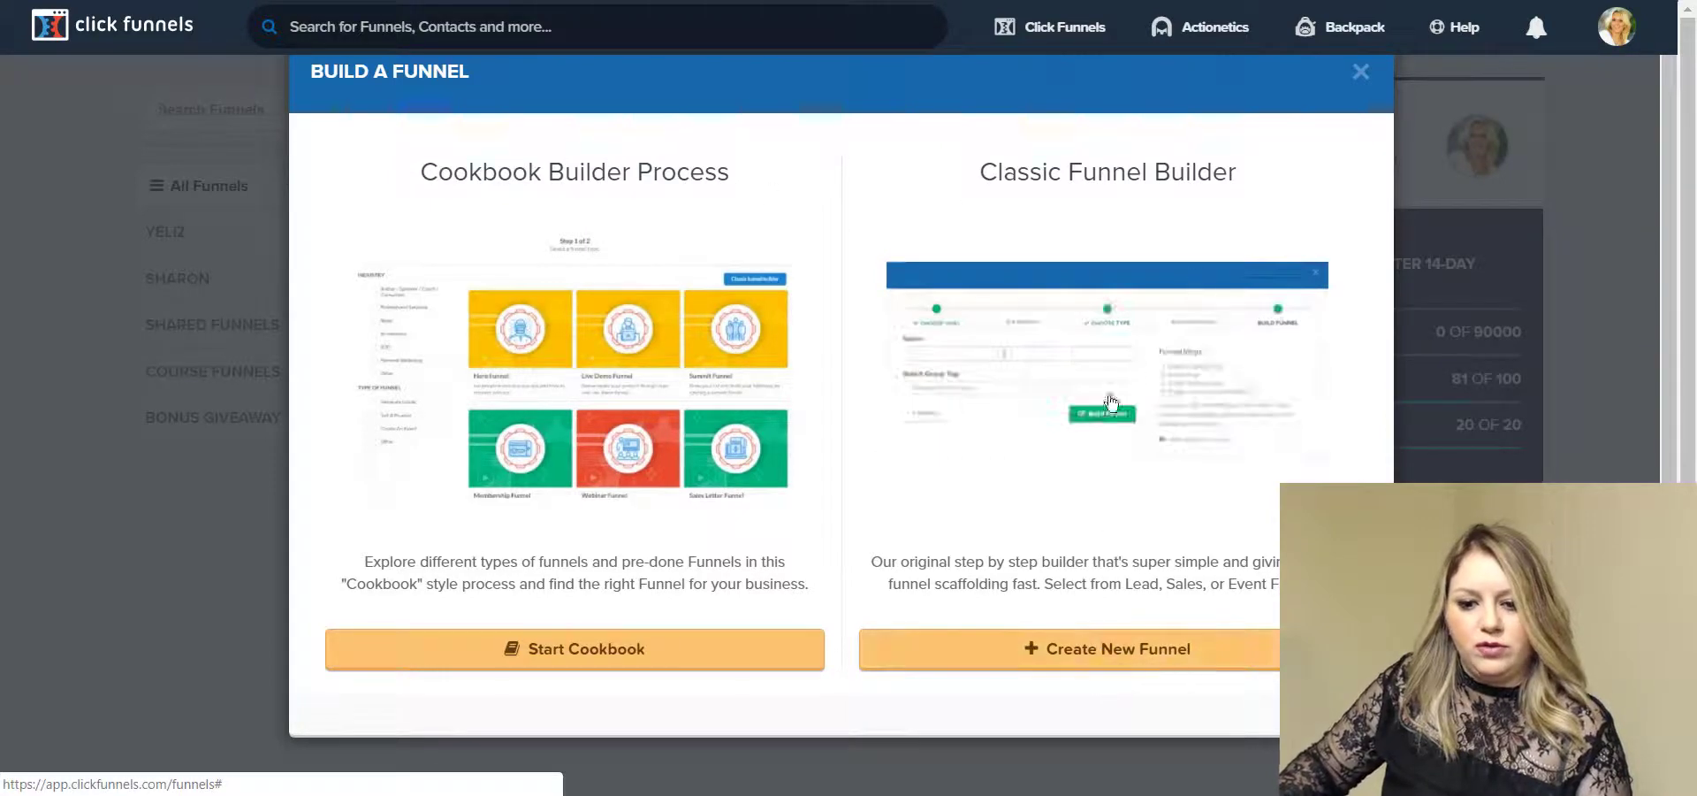
pyautogui.click(1105, 652)
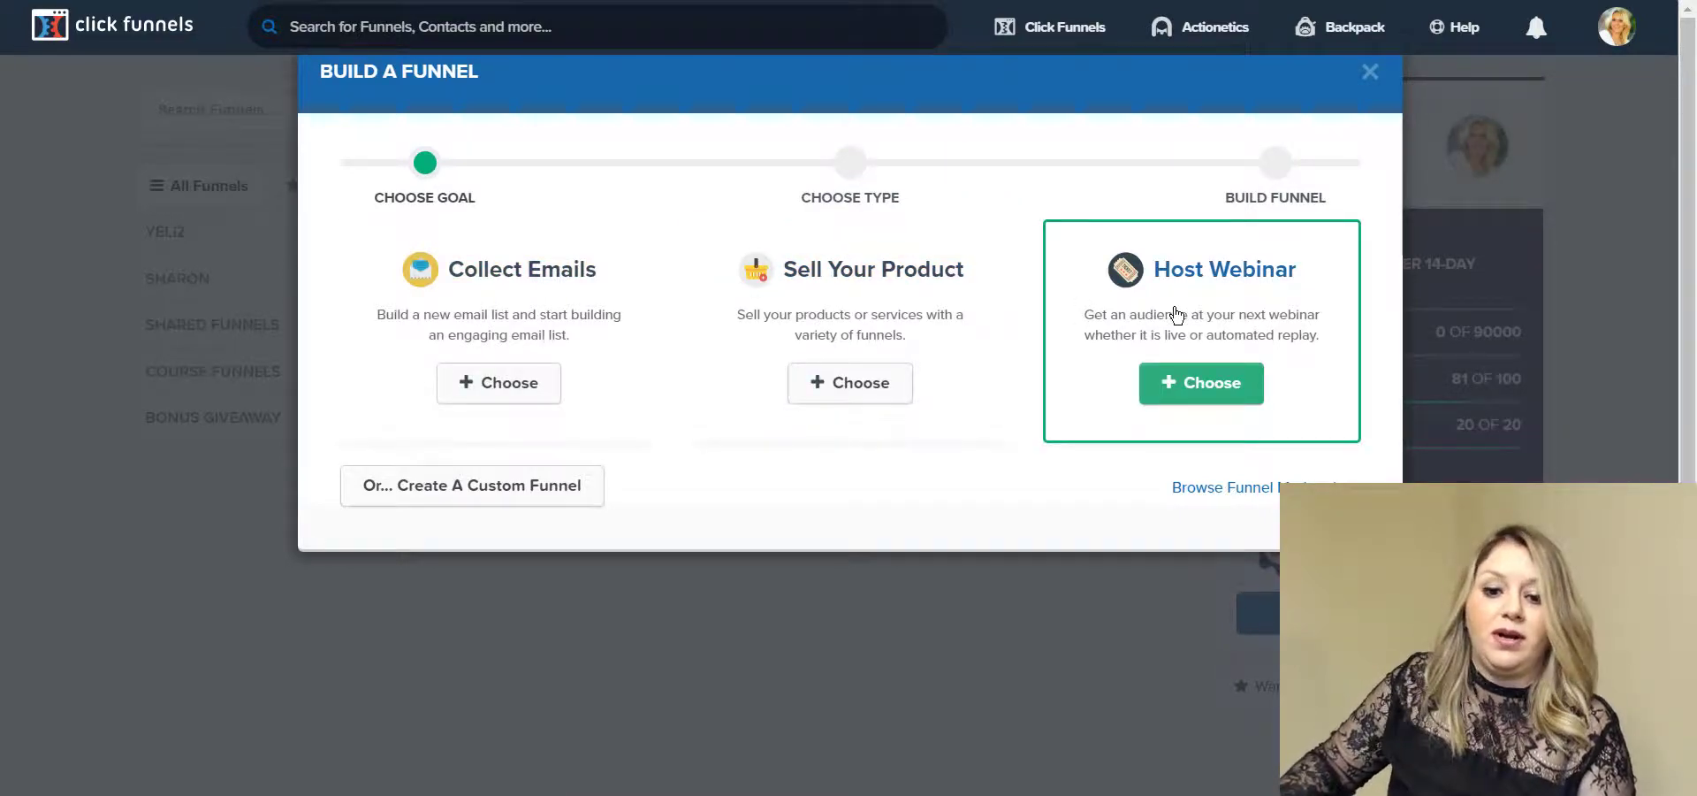
pyautogui.click(485, 494)
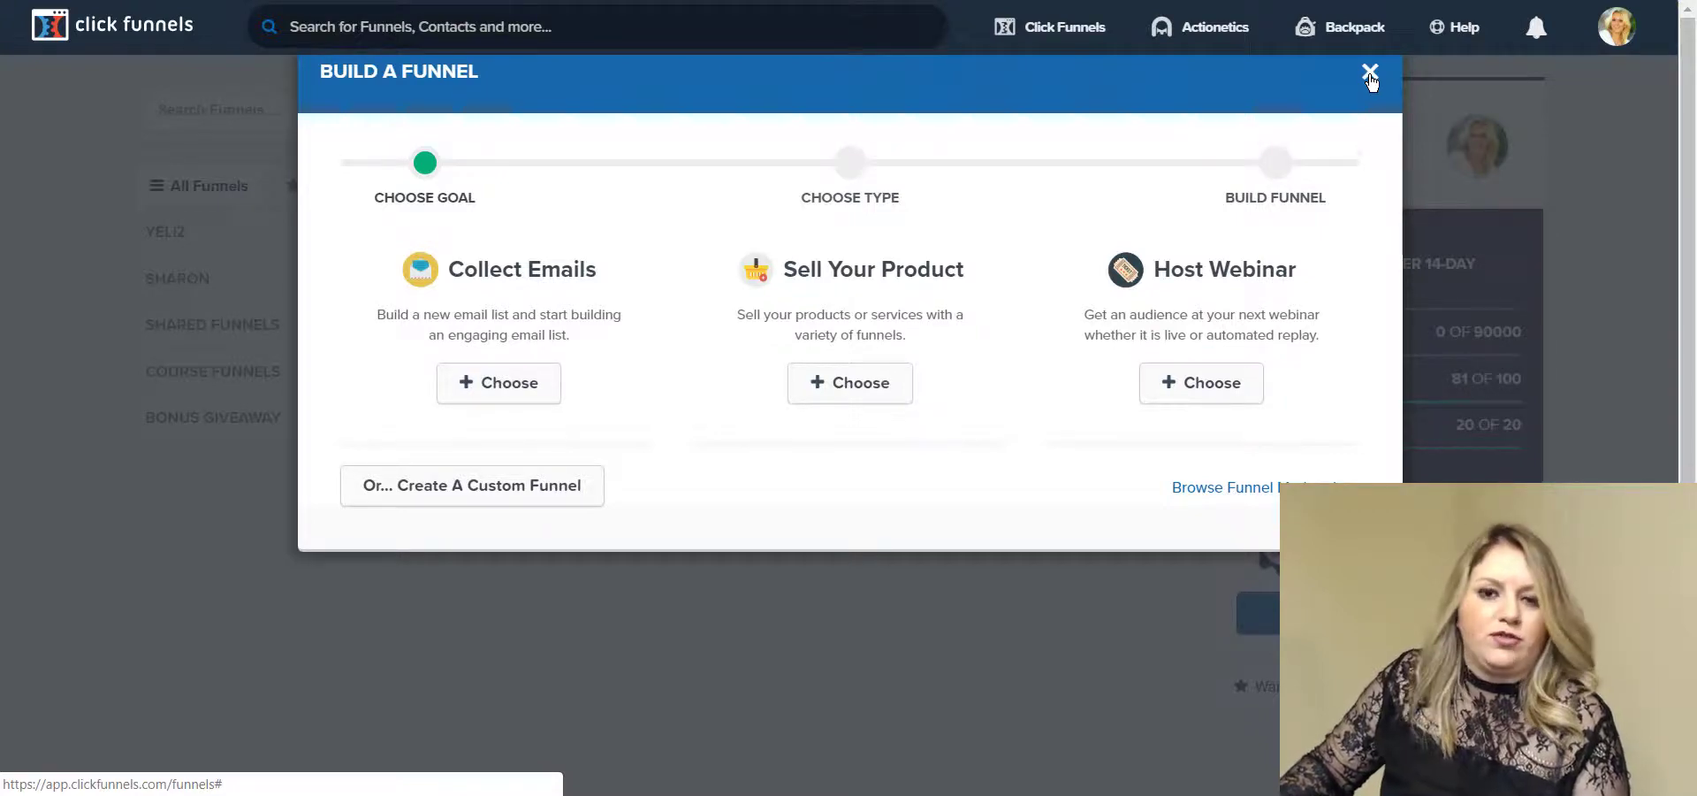
pyautogui.click(1369, 74)
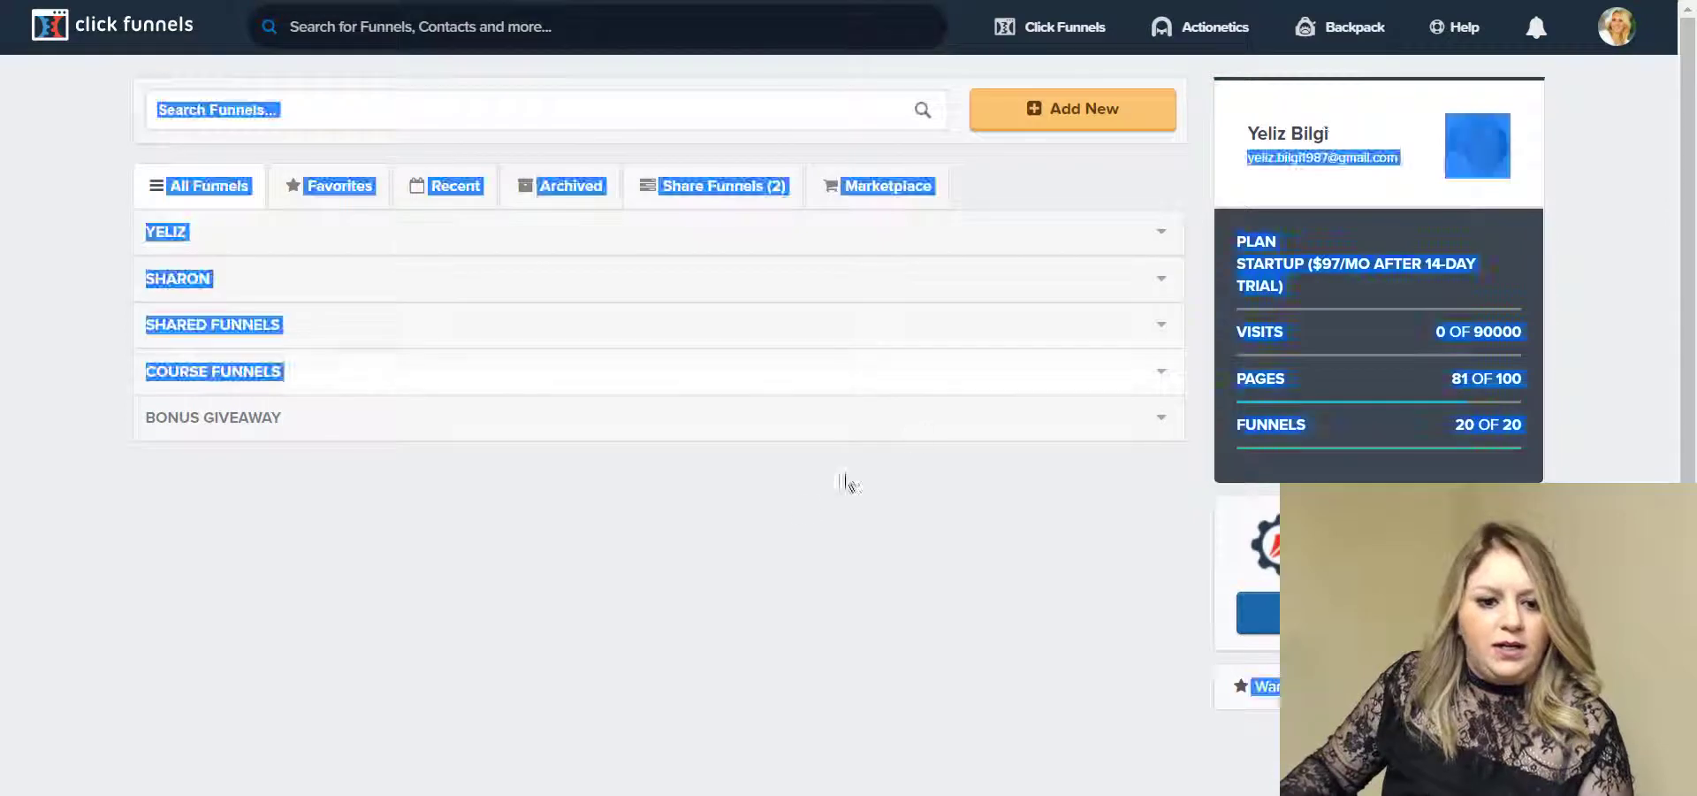
pyautogui.click(1200, 27)
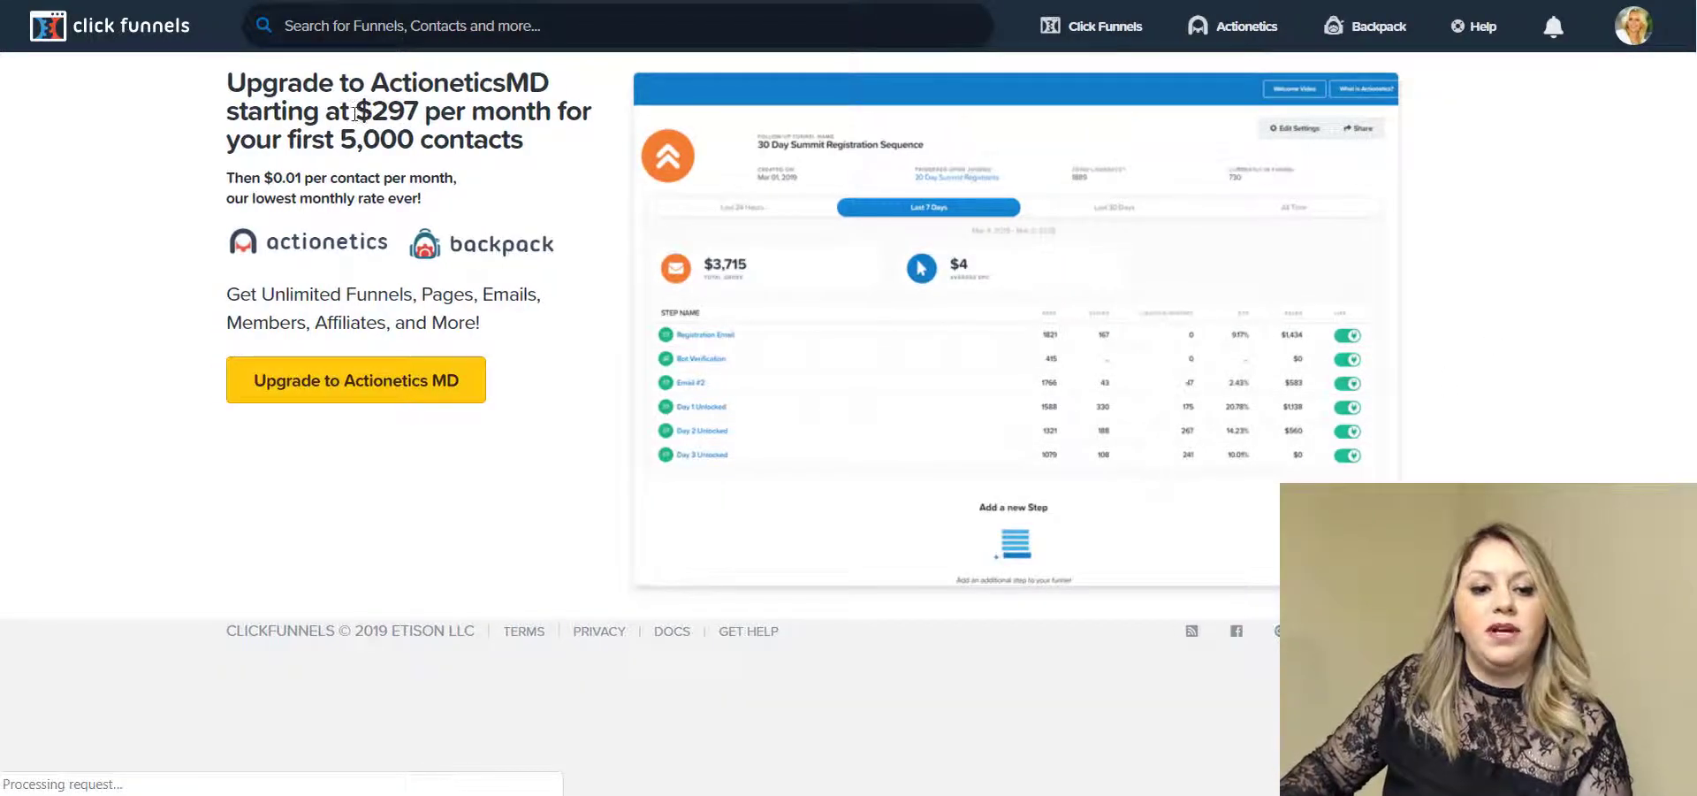
pyautogui.moveTo(357, 119); pyautogui.dragTo(439, 115)
pyautogui.click(51, 221)
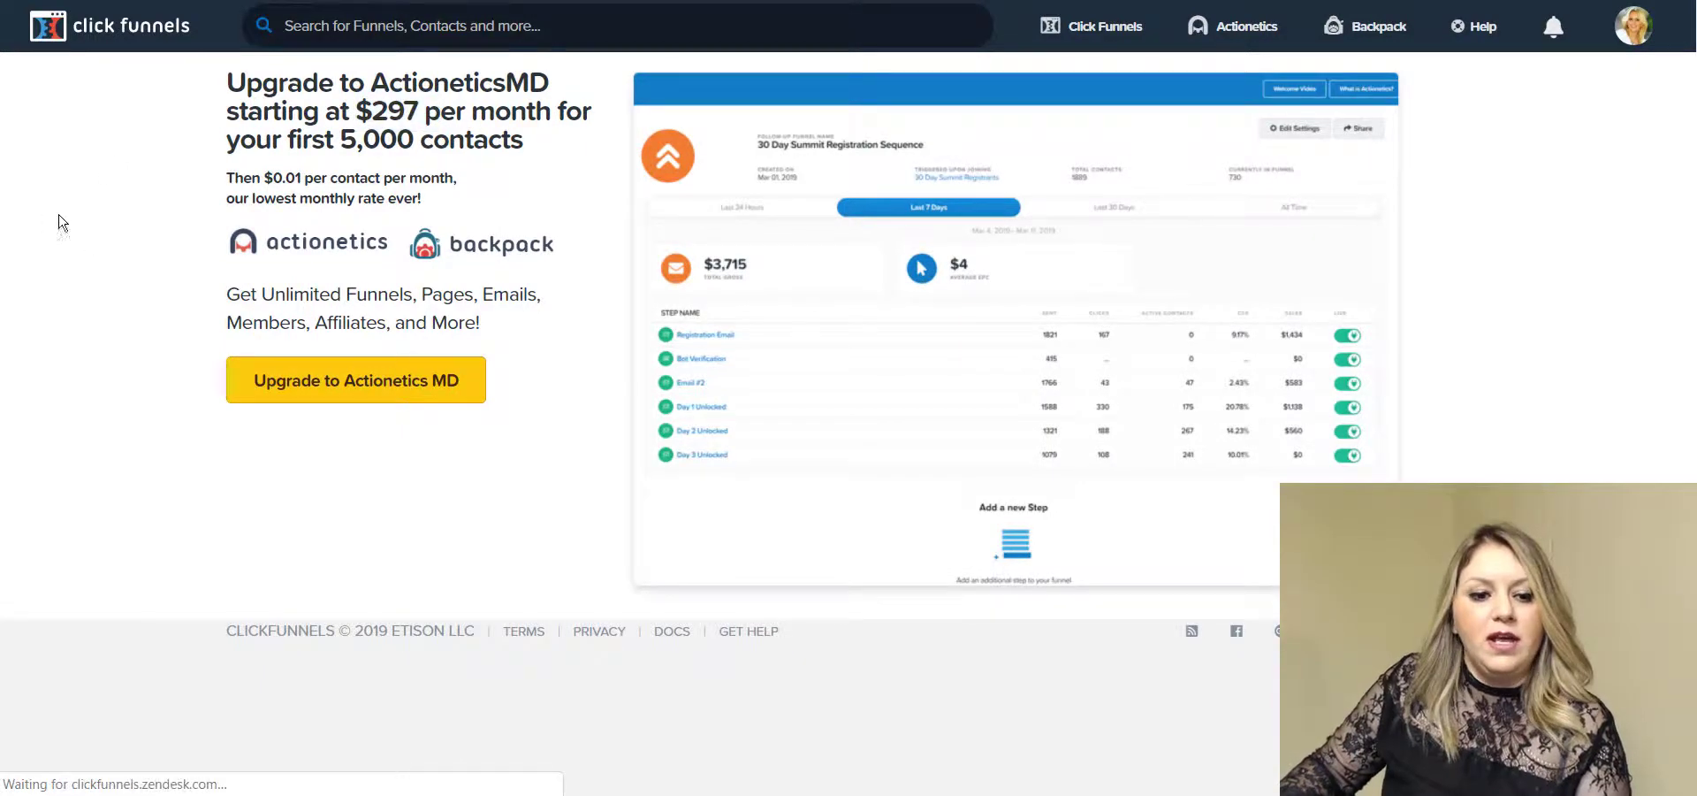
pyautogui.tripleClick(198, 305)
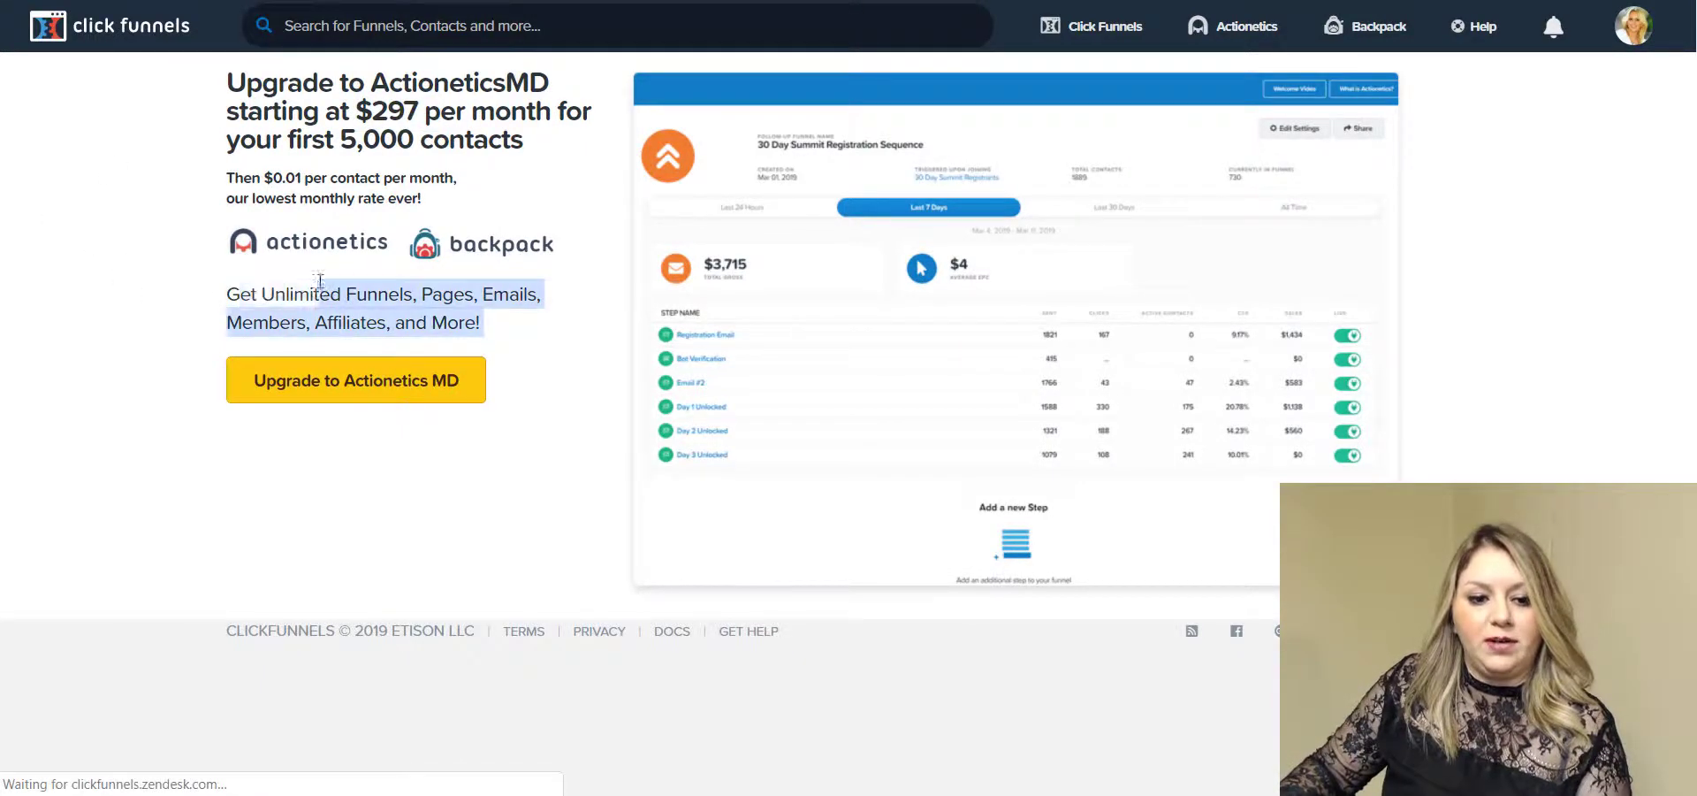
pyautogui.click(323, 296)
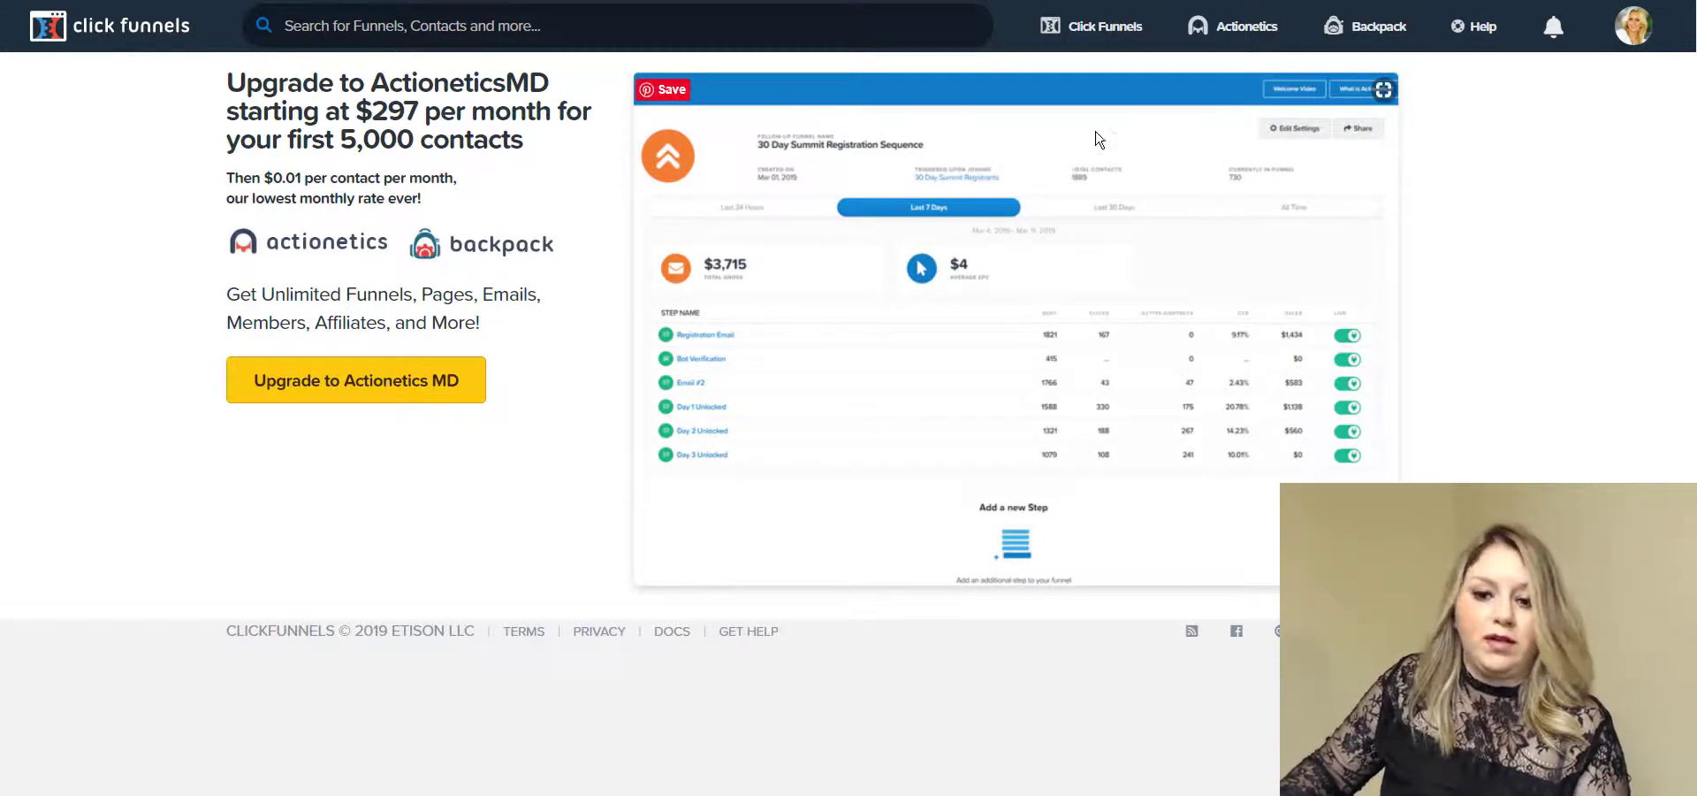
pyautogui.moveTo(1096, 26)
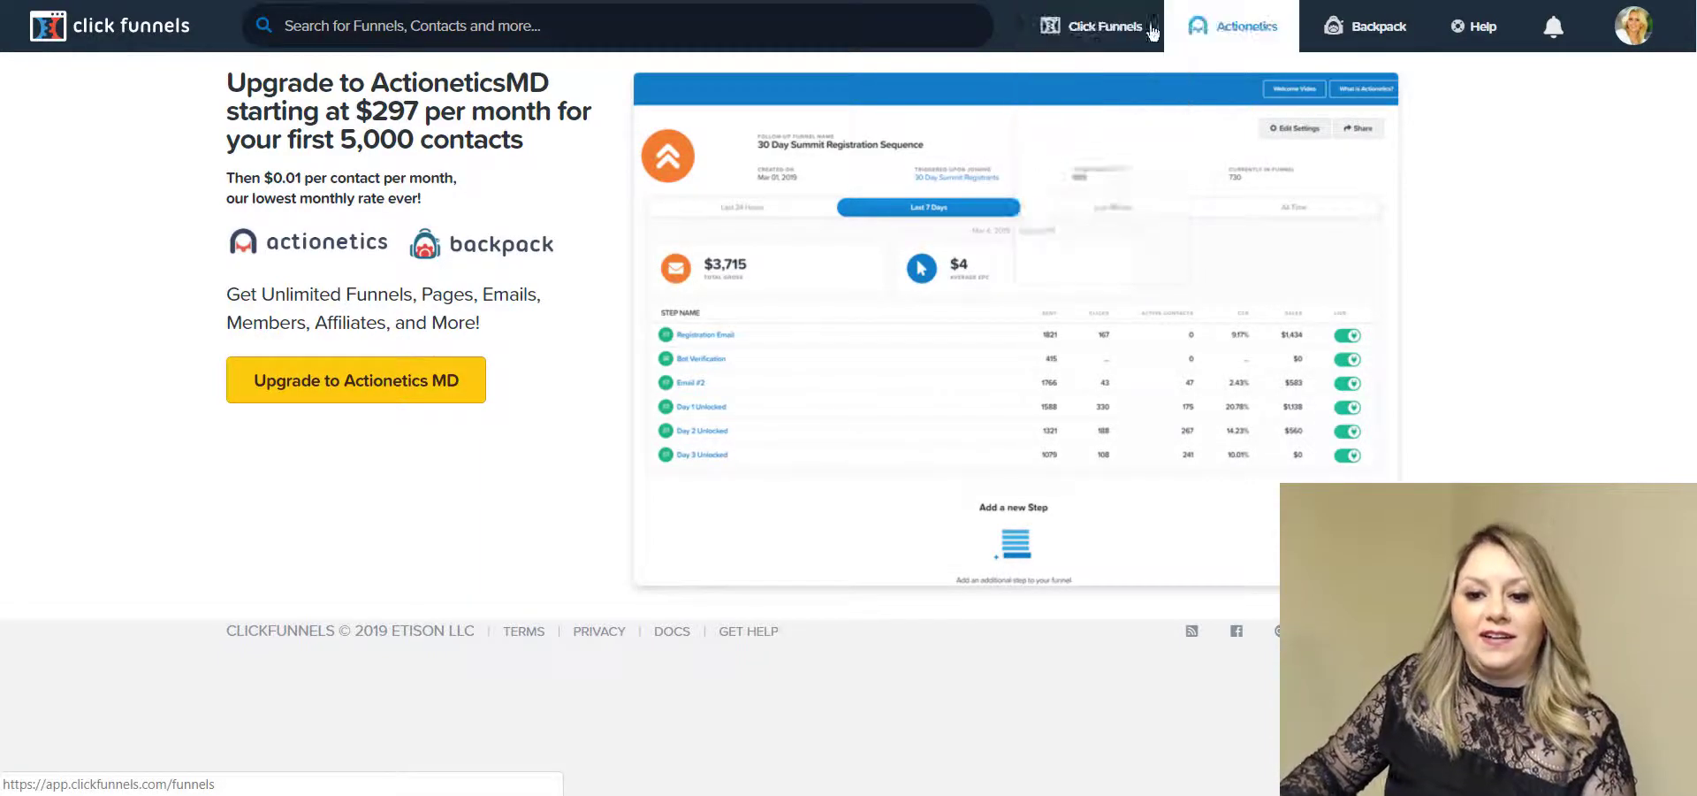
pyautogui.click(1136, 91)
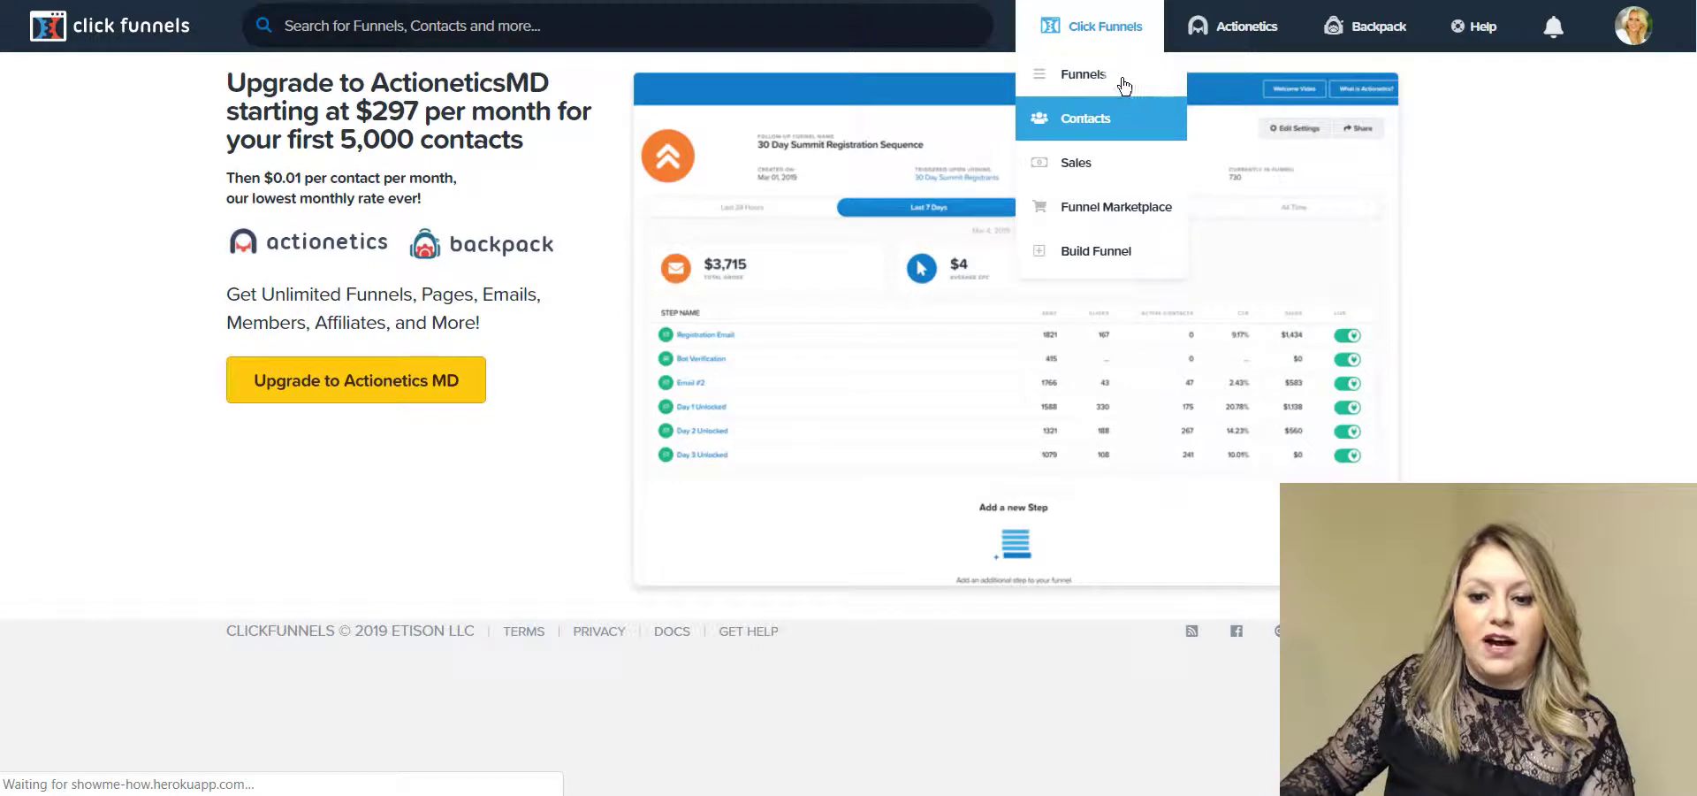
# Return to All Funnels and highlight the plan usage: 20 of 20 funnels, 81 of 100 pages.
pyautogui.click(1104, 73)
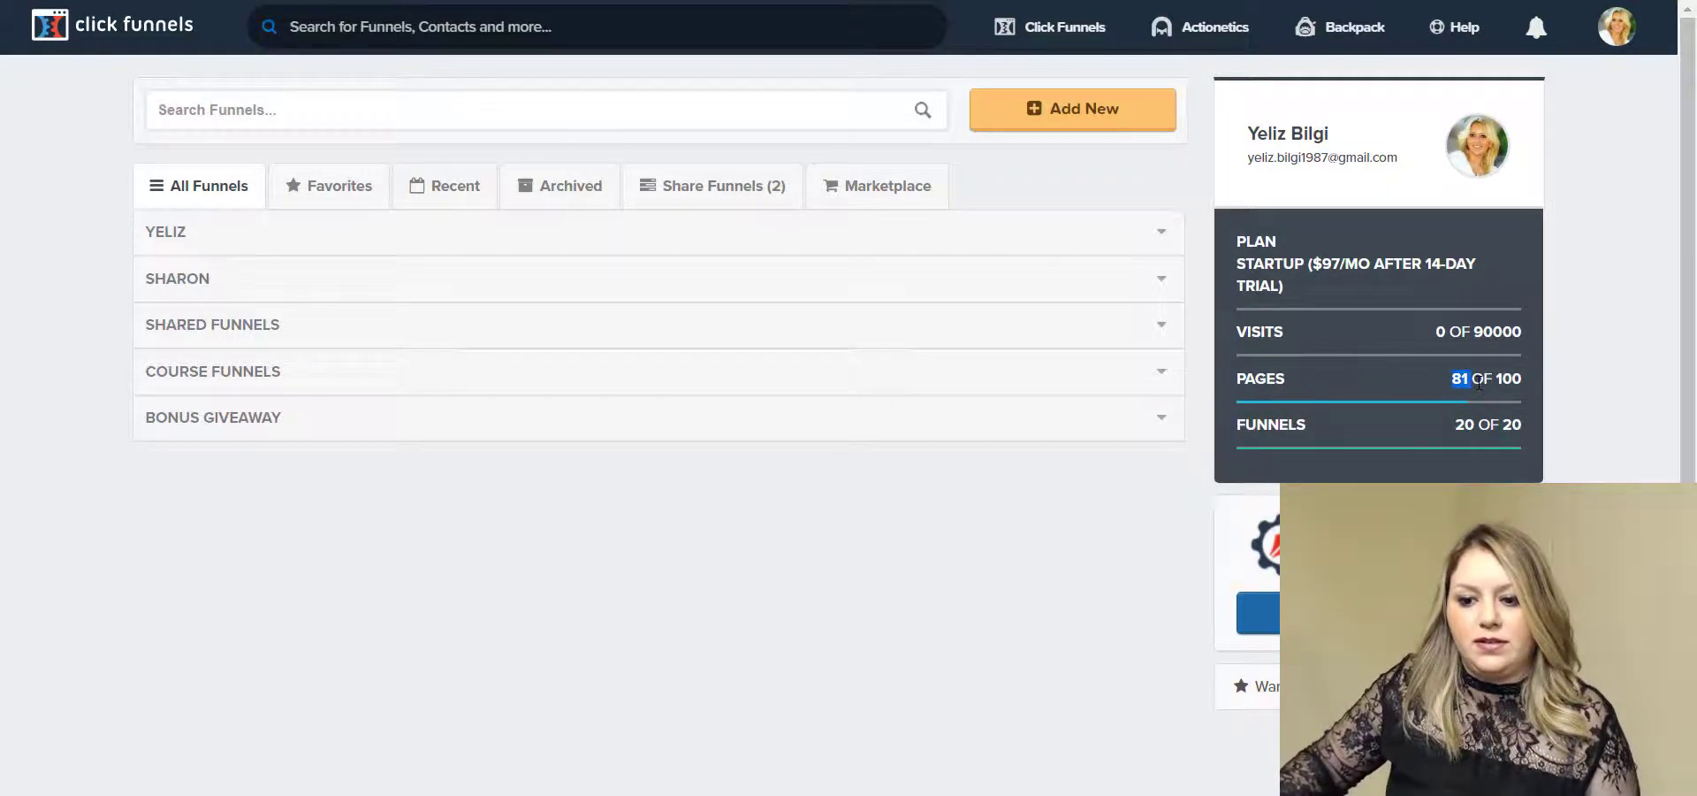
pyautogui.moveTo(1439, 428); pyautogui.dragTo(1524, 426)
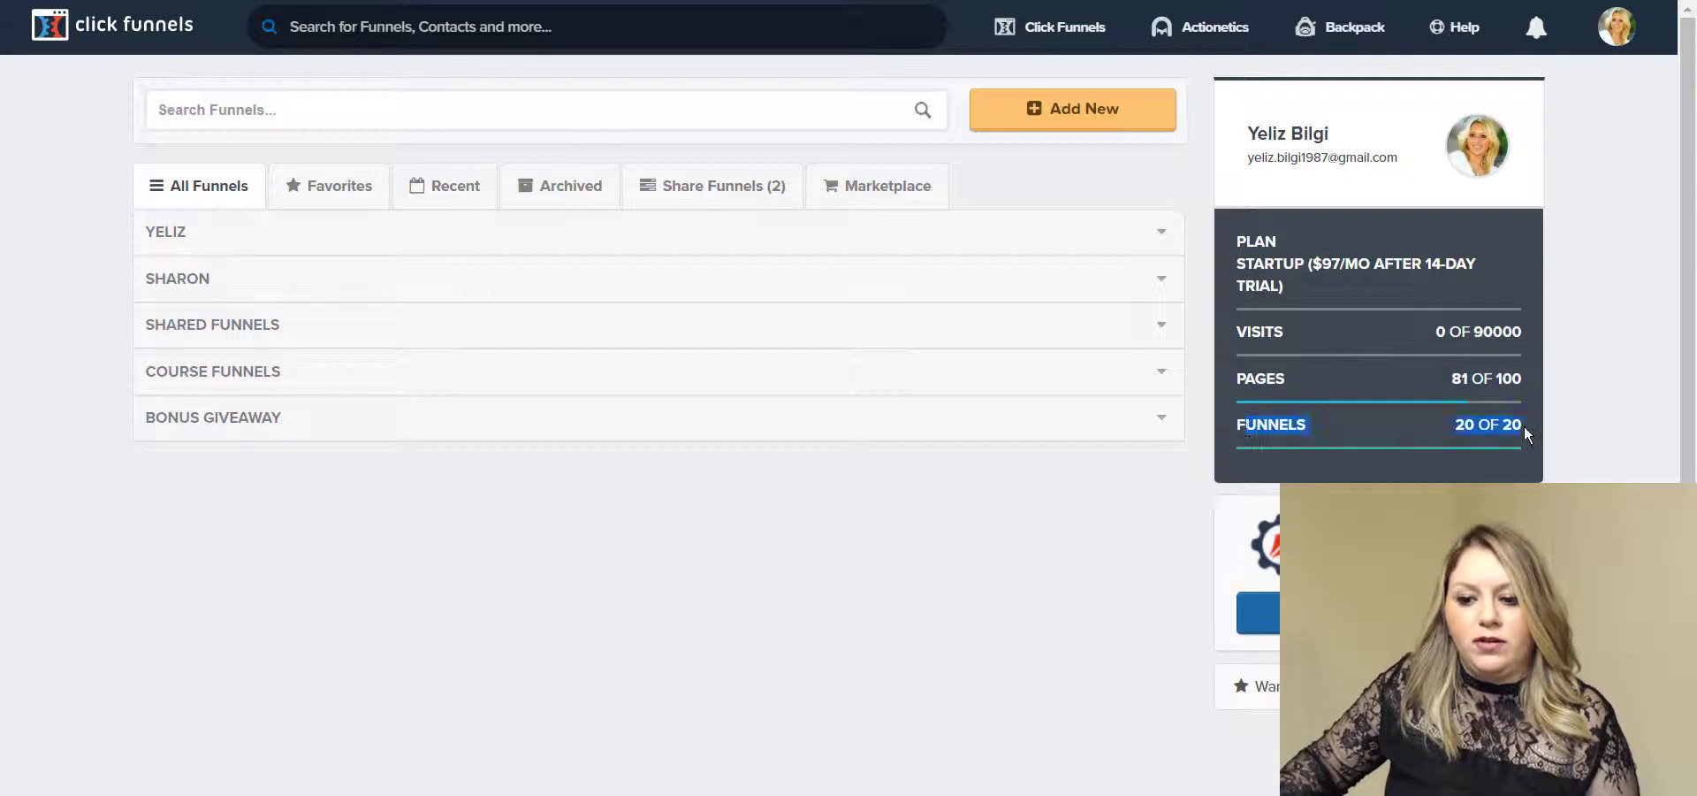
pyautogui.click(1434, 385)
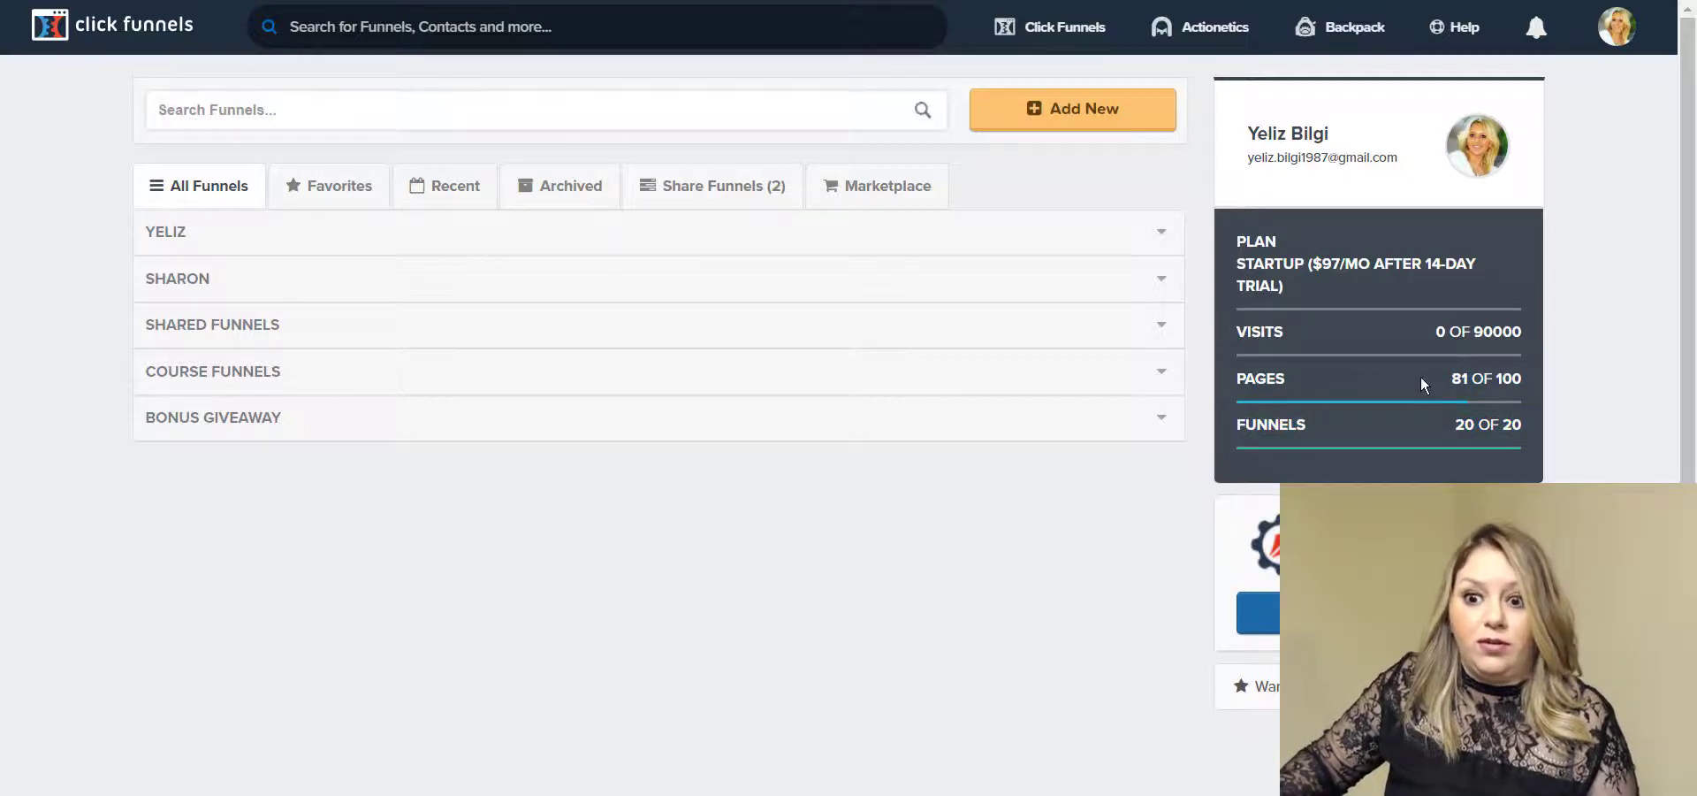
pyautogui.moveTo(1420, 379); pyautogui.dragTo(1524, 380)
pyautogui.doubleClick(1509, 379)
pyautogui.tripleClick(1454, 381)
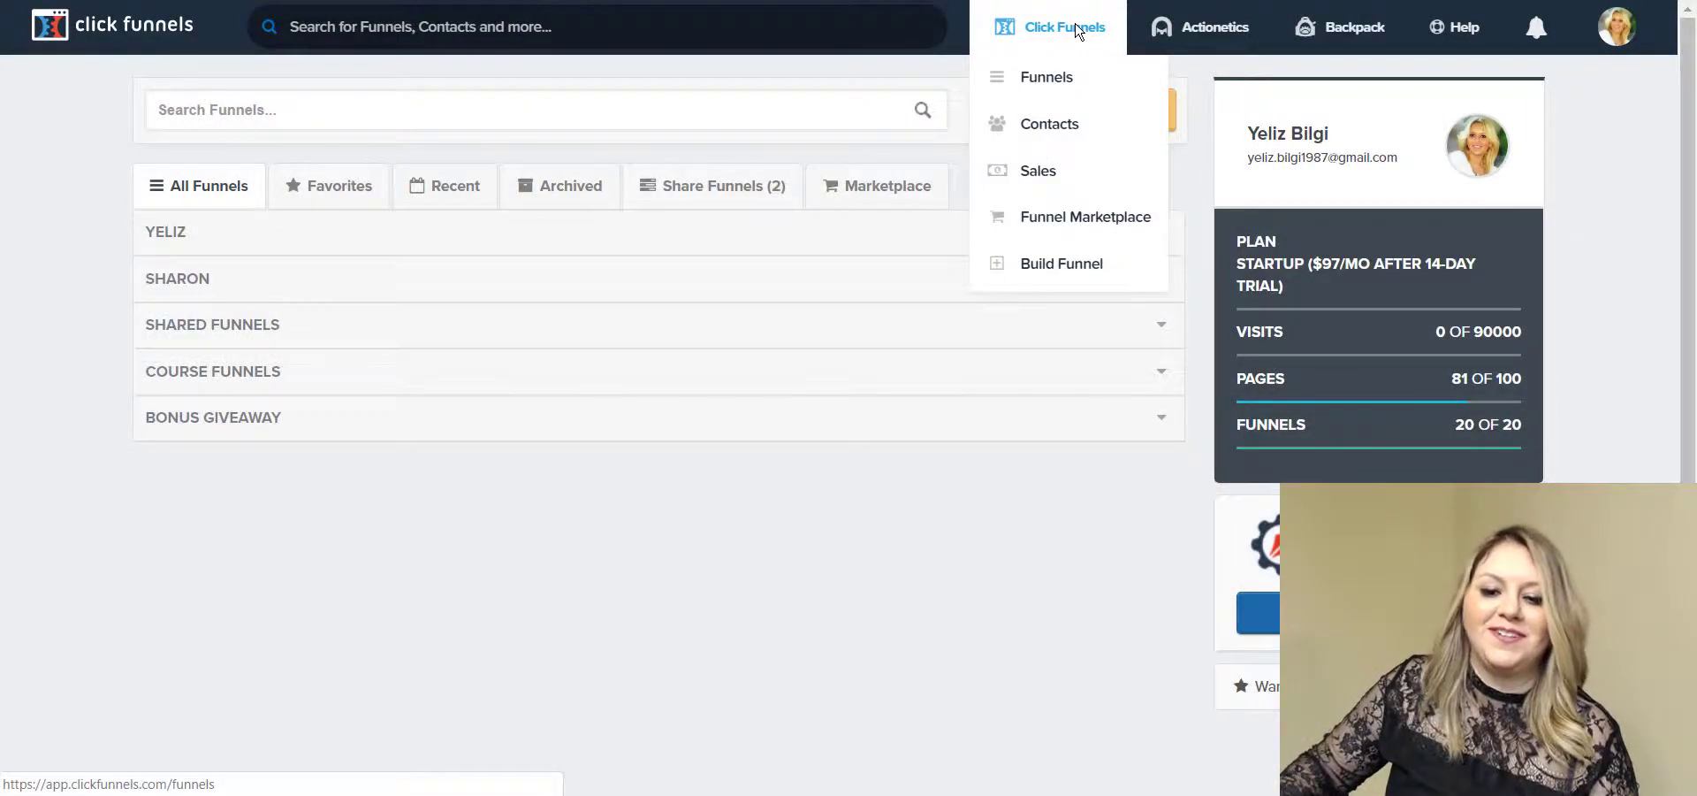
# Open the Funnel Marketplace from the ClickFunnels menu.
pyautogui.click(1072, 228)
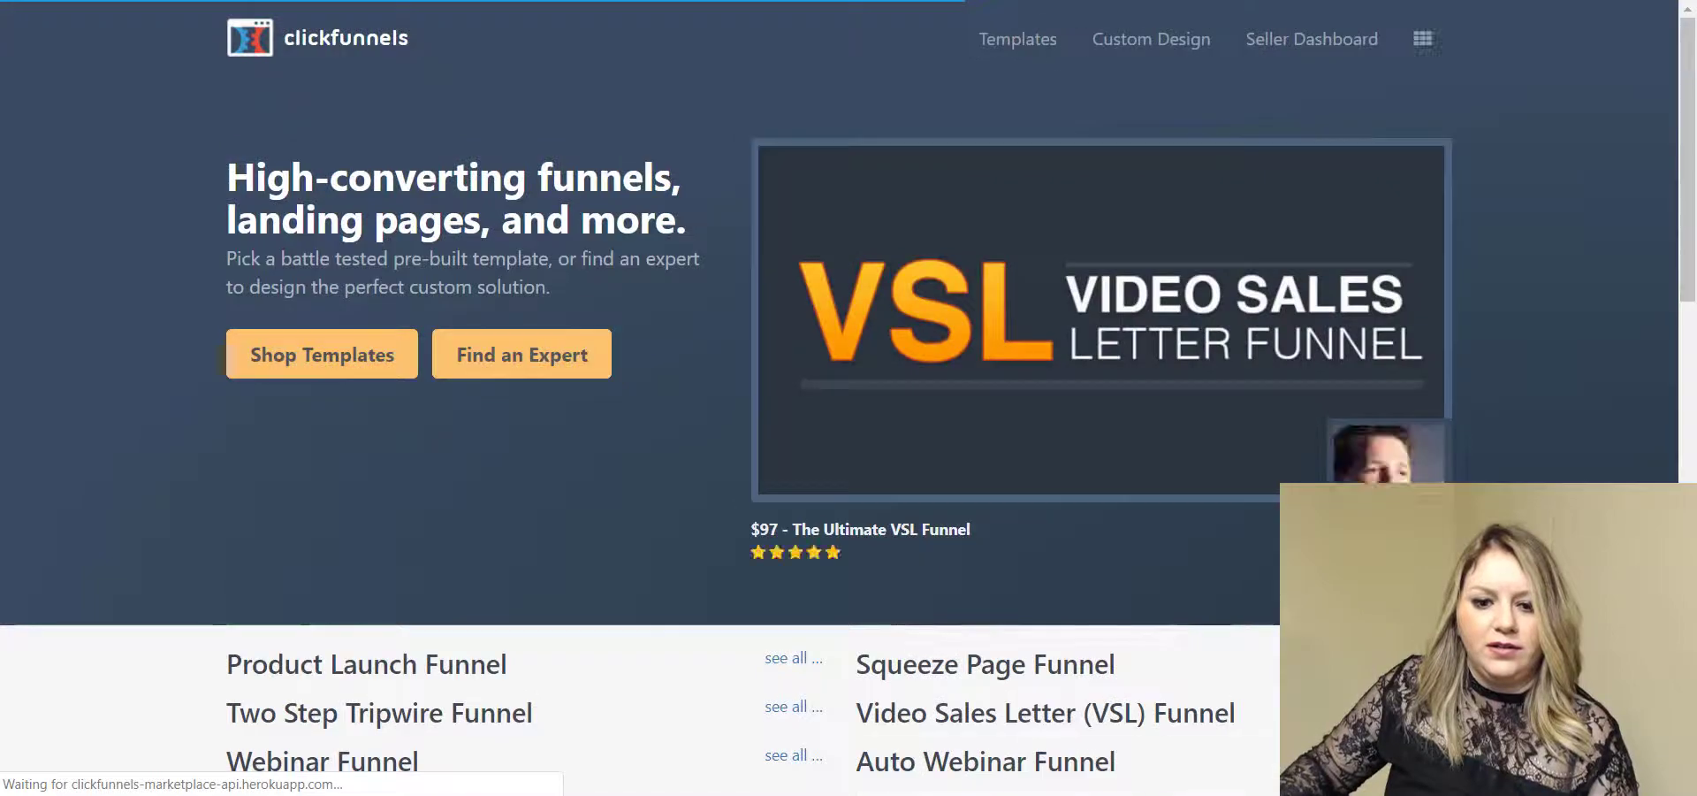
pyautogui.moveTo(1694, 75); pyautogui.dragTo(1692, 202)
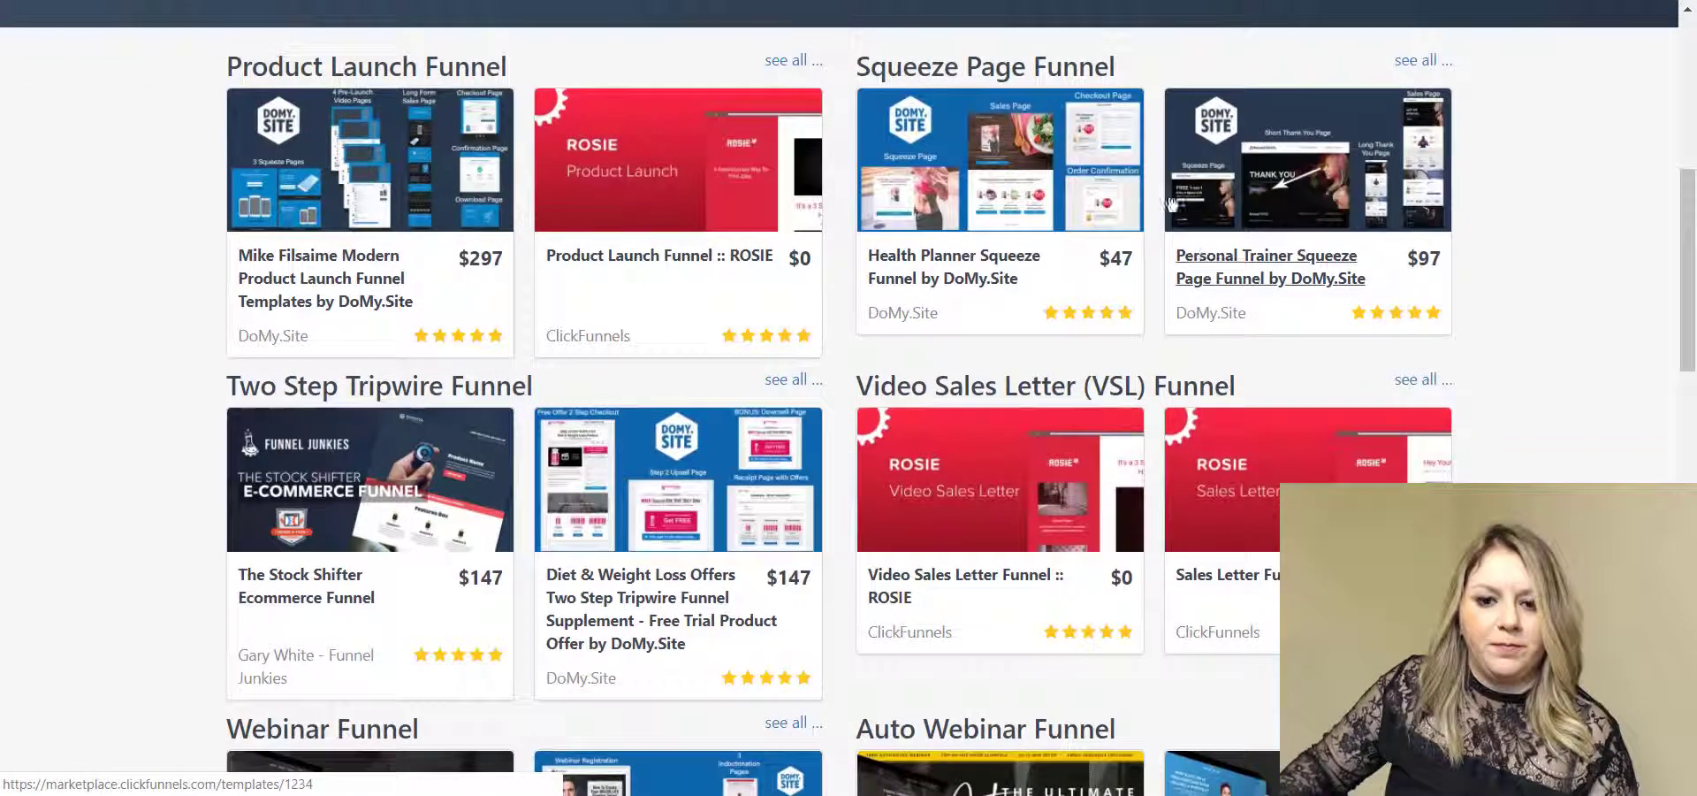
pyautogui.scroll(4, 878, 476)
# Scroll through template categories such as Product Launch, Squeeze Page and Webinar, then back up.
pyautogui.scroll(-4, 878, 476)
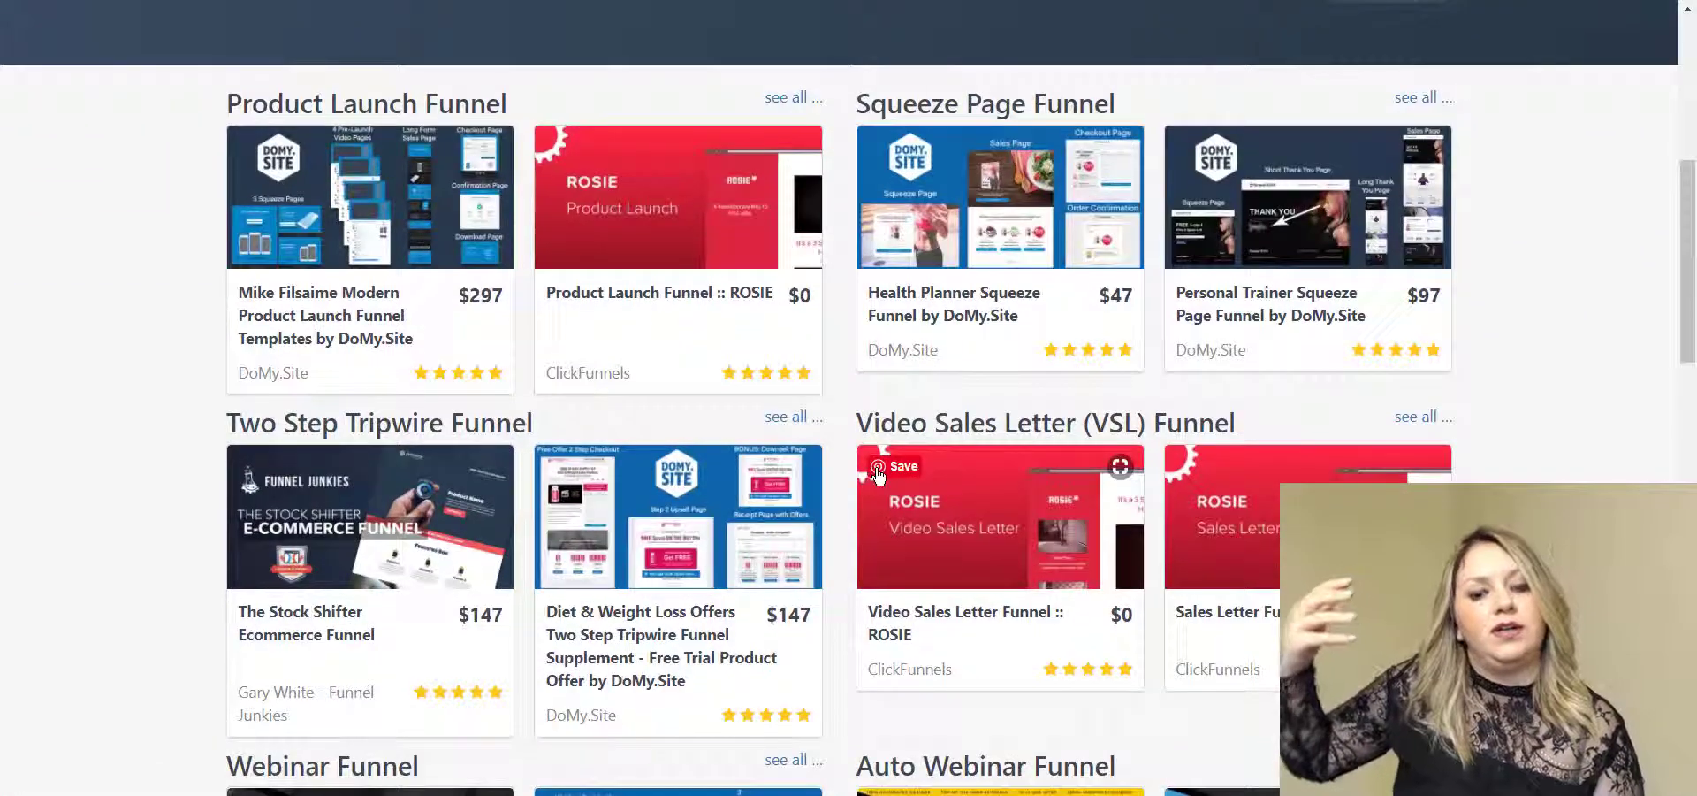
pyautogui.scroll(-2, 878, 476)
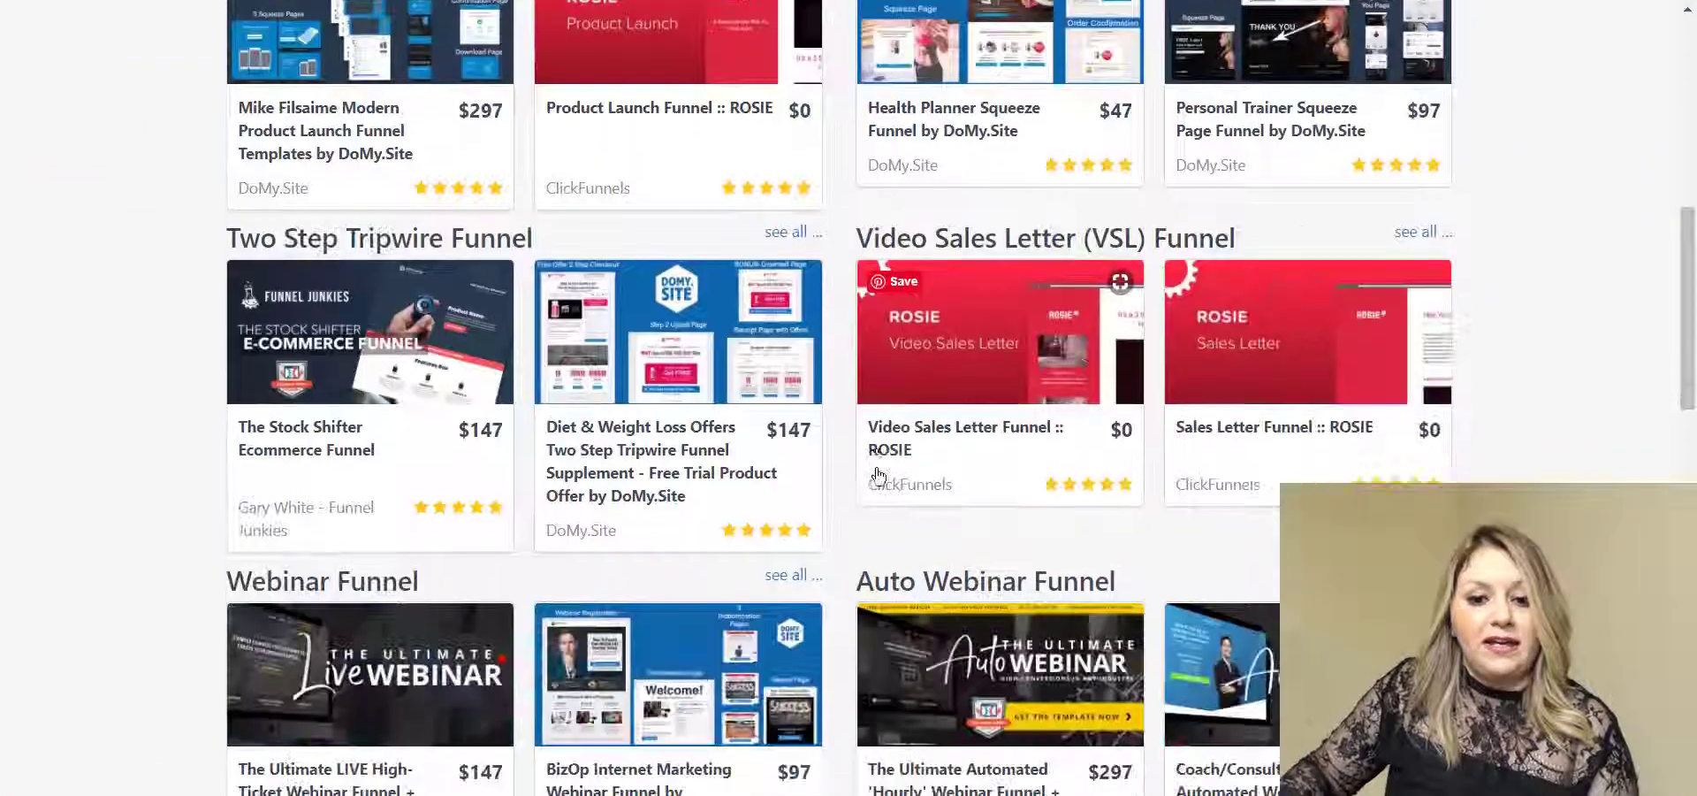
pyautogui.scroll(-2, 969, 442)
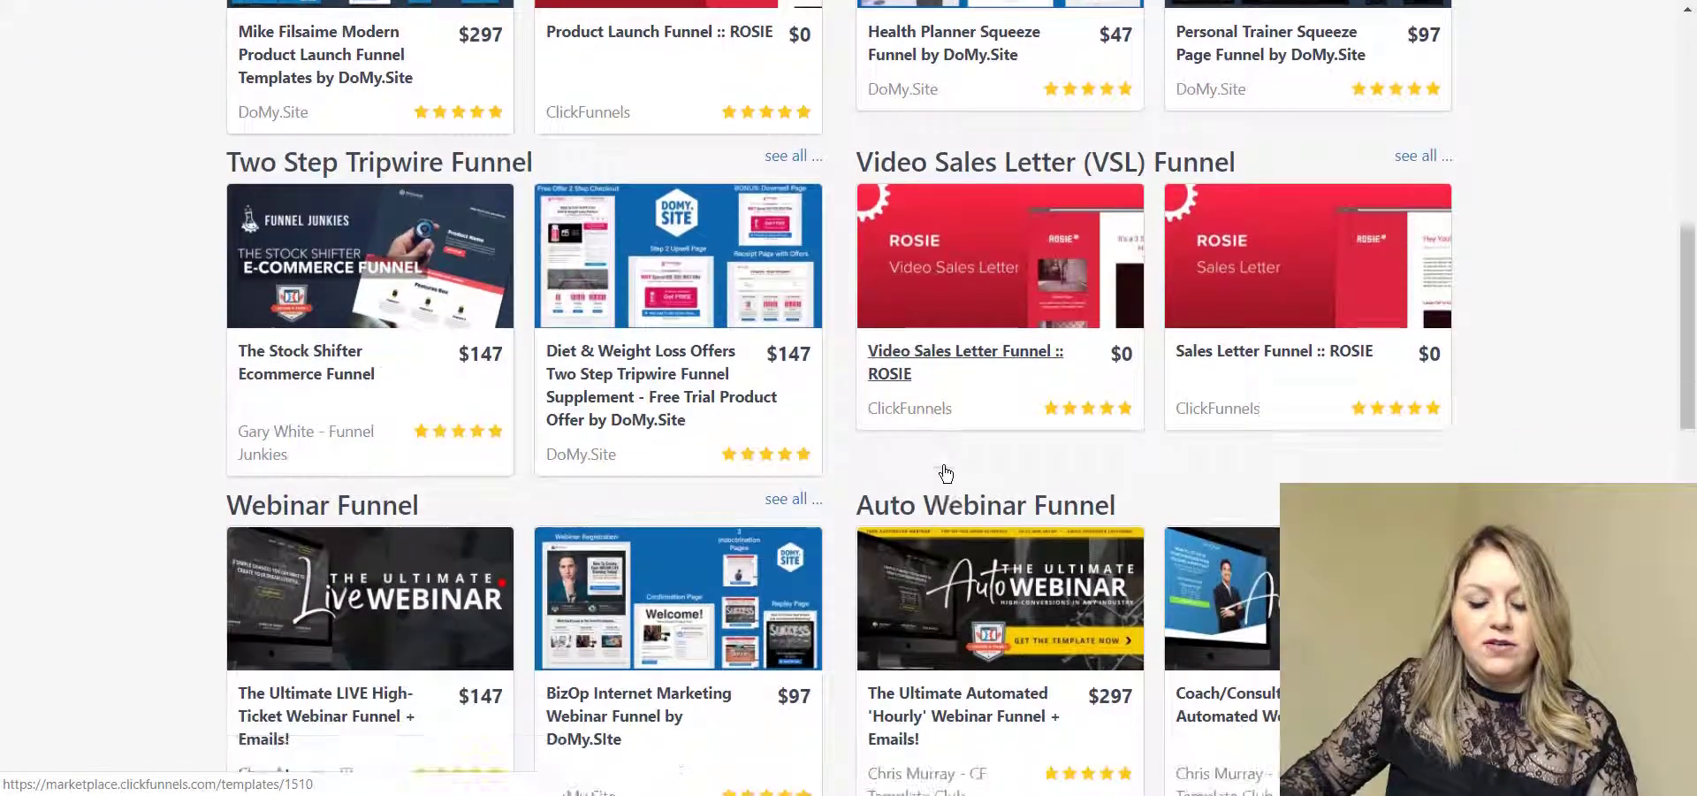
pyautogui.scroll(-2, 969, 442)
pyautogui.scroll(-1, 969, 442)
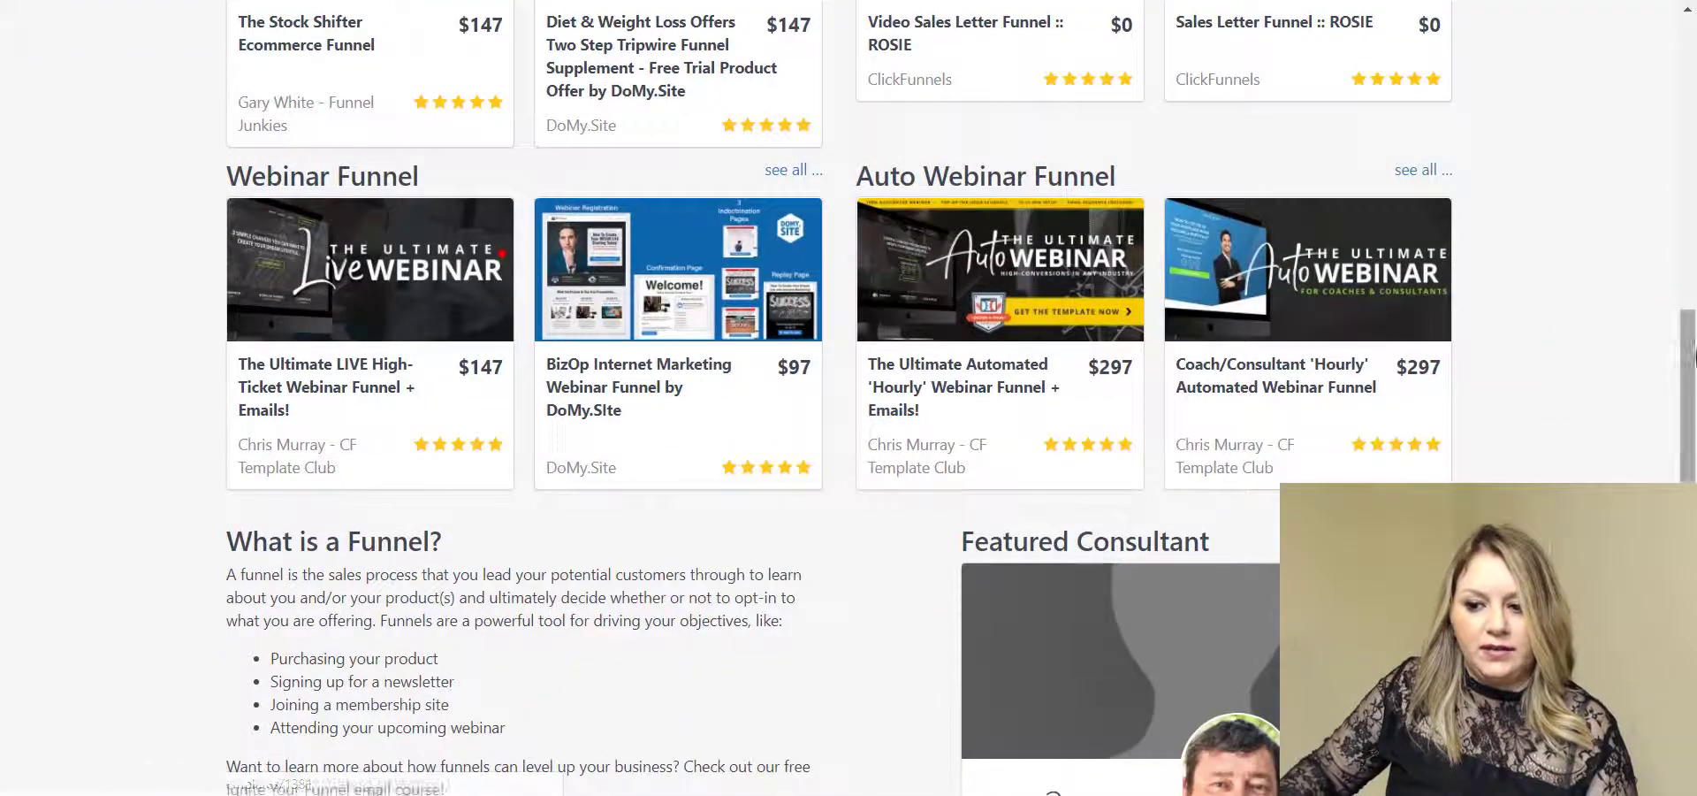
pyautogui.scroll(-4, 1592, 372)
pyautogui.scroll(-4, 1635, 415)
pyautogui.scroll(-1, 1675, 458)
pyautogui.scroll(20, 1503, 354)
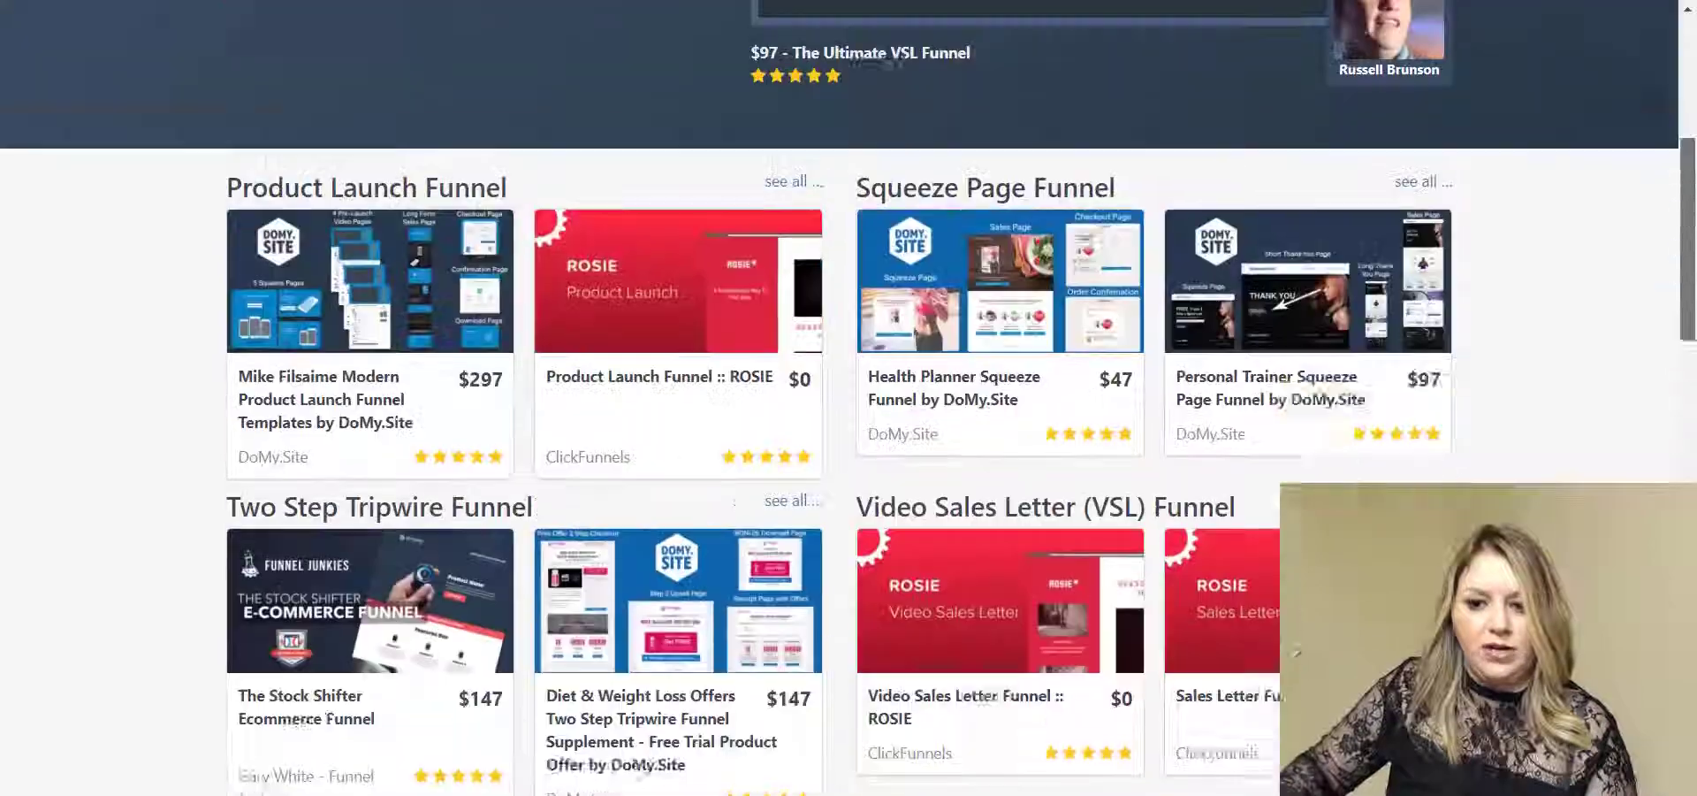
pyautogui.scroll(5, 1326, 133)
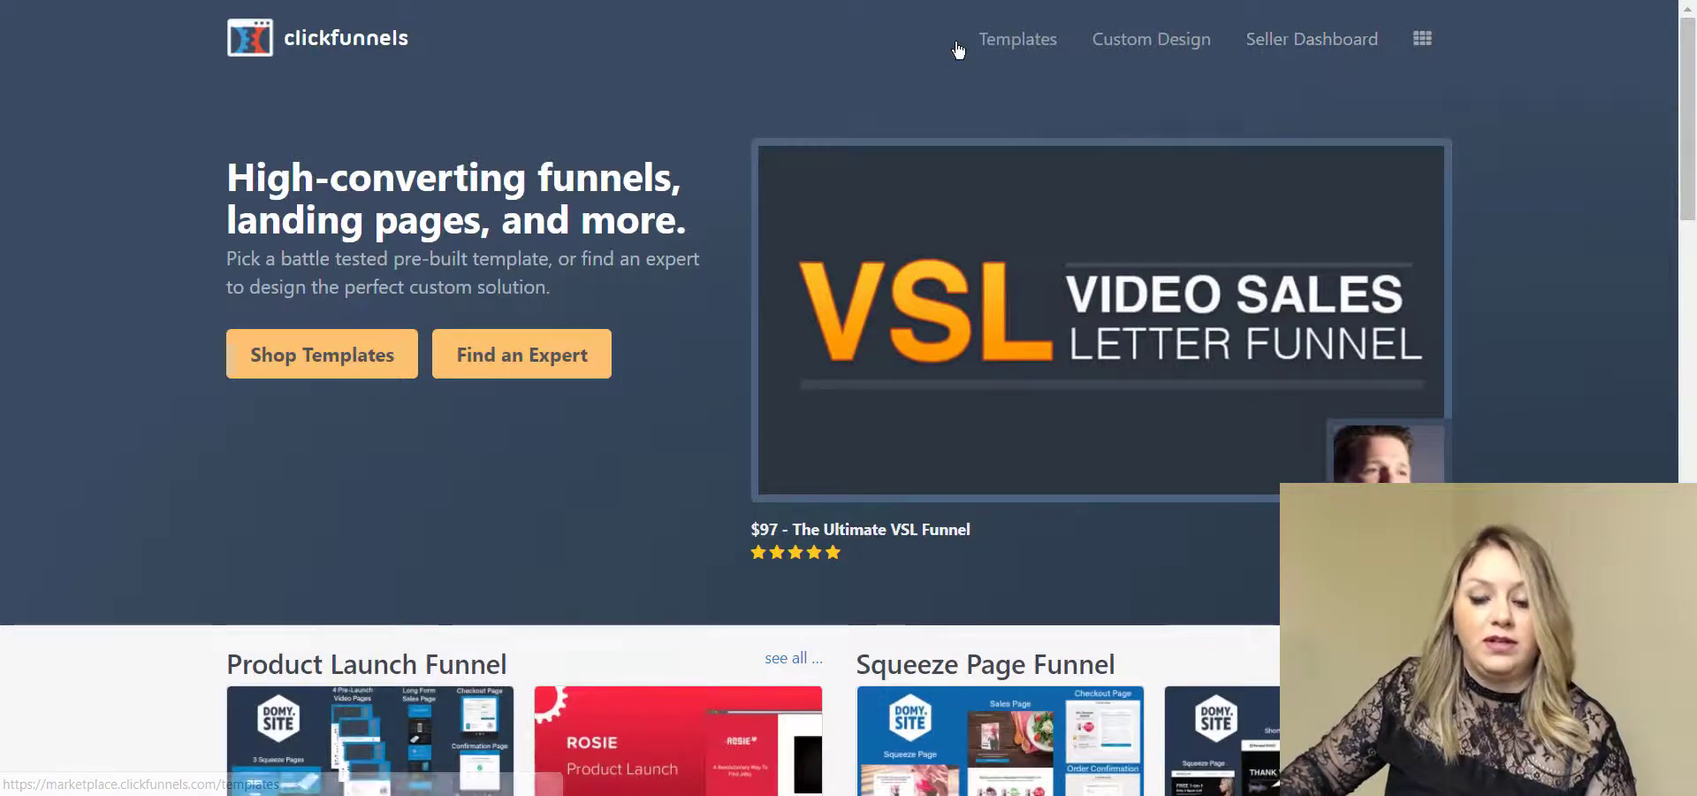
pyautogui.click(1177, 64)
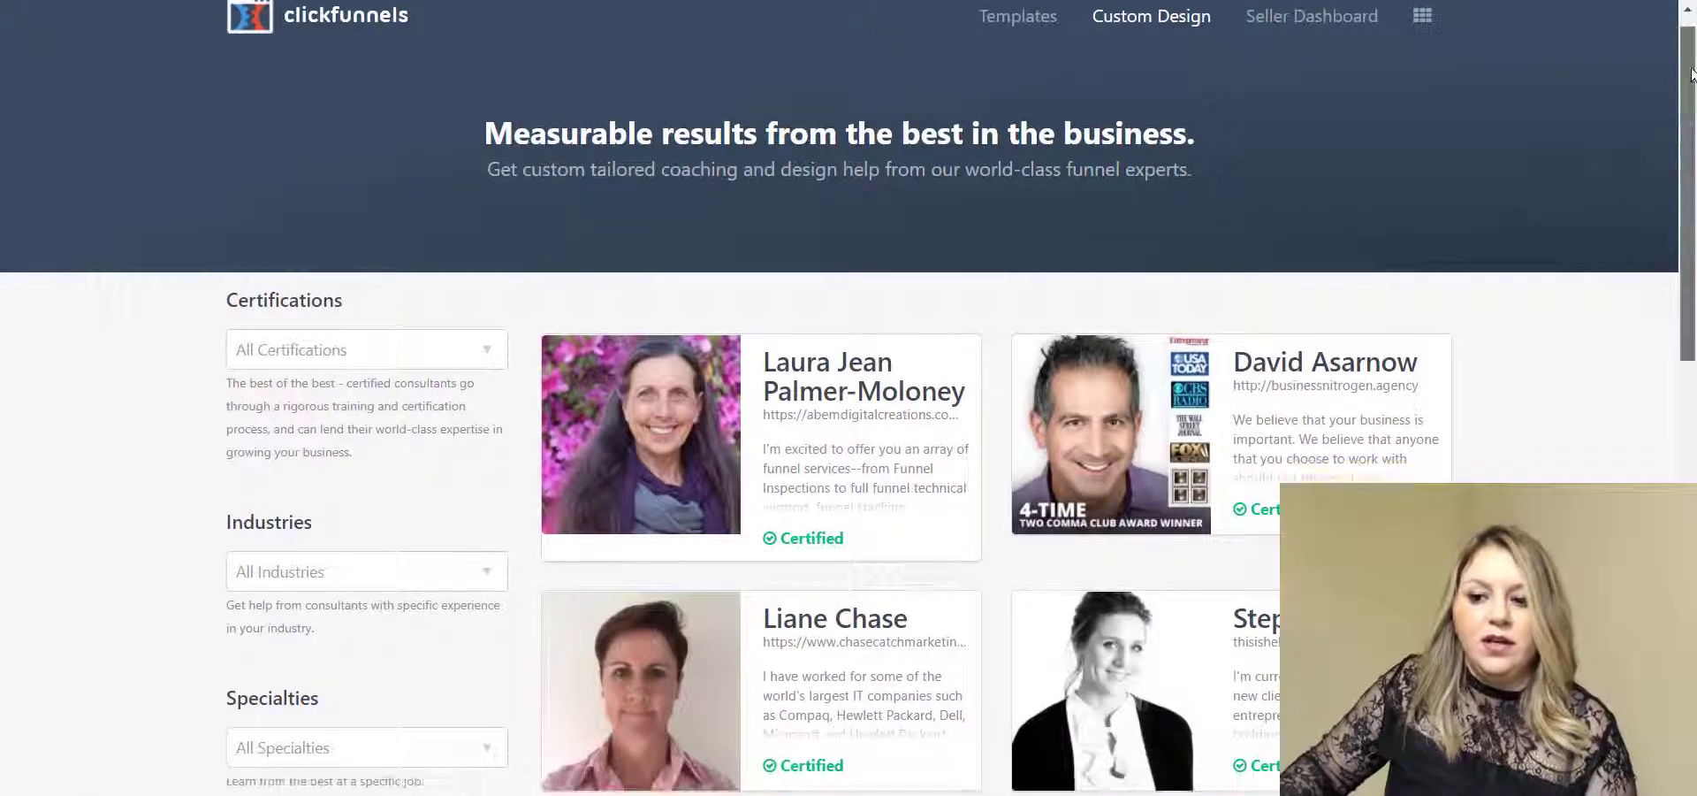
pyautogui.moveTo(1686, 57); pyautogui.dragTo(1677, 199)
pyautogui.scroll(-4, 1675, 212)
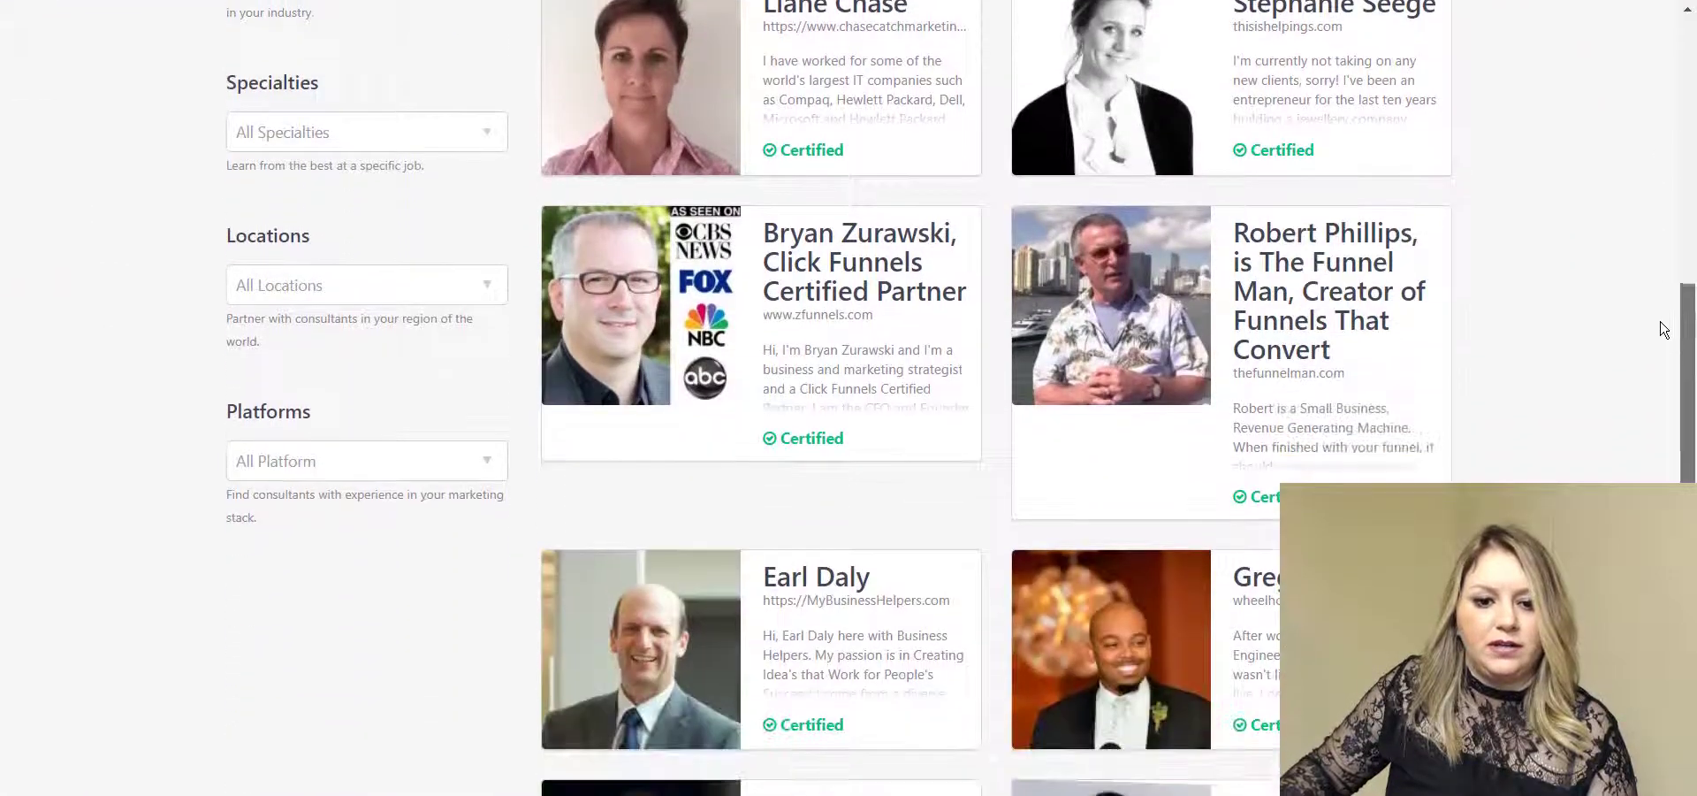
pyautogui.scroll(-2, 1658, 398)
pyautogui.scroll(-2, 1659, 447)
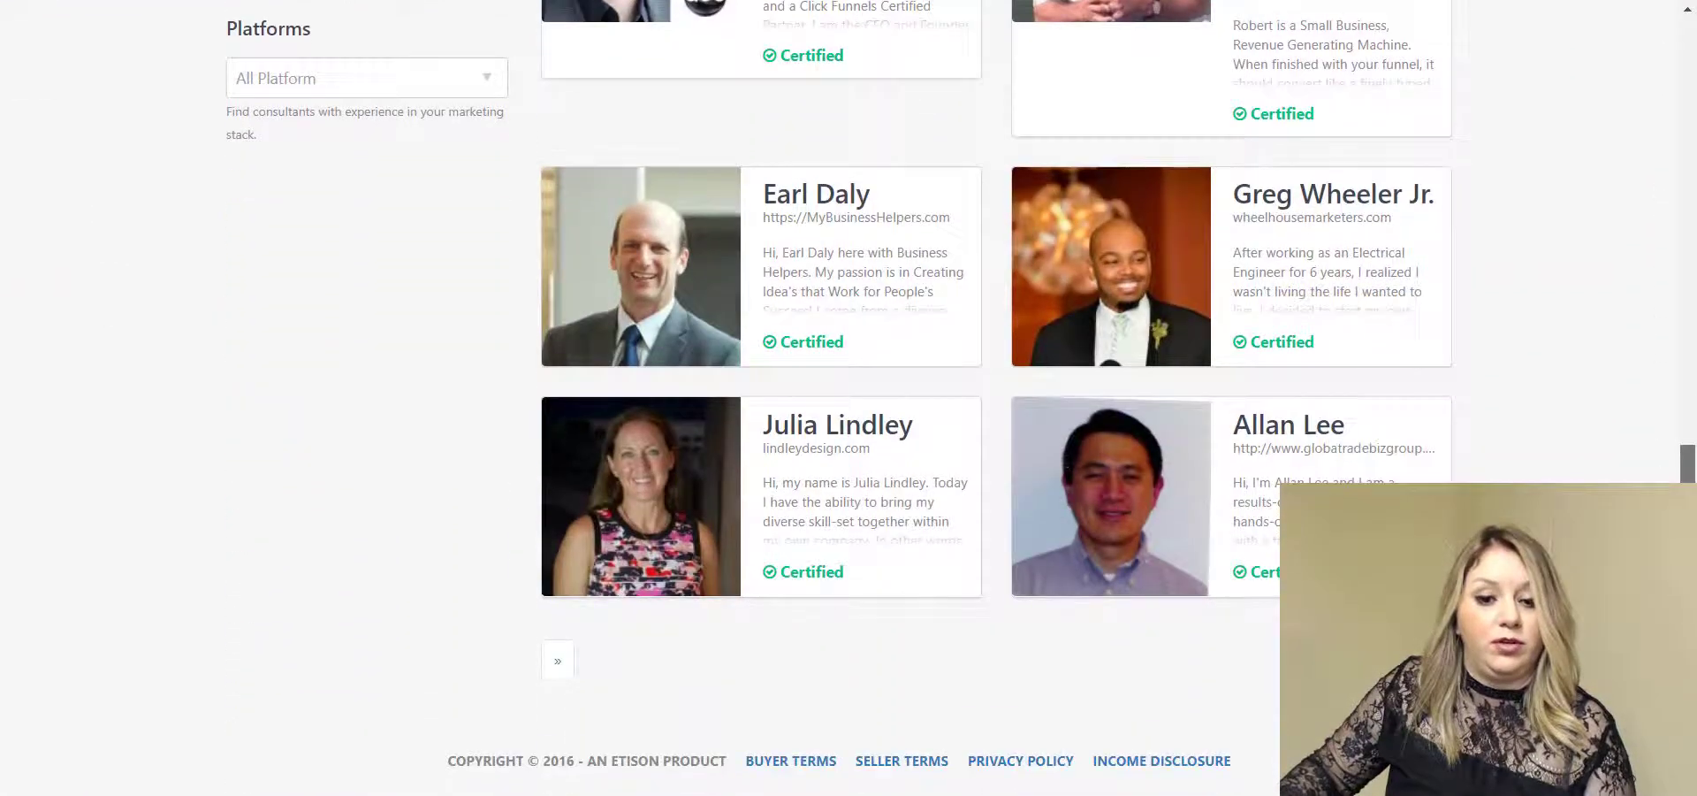
pyautogui.press('Home')
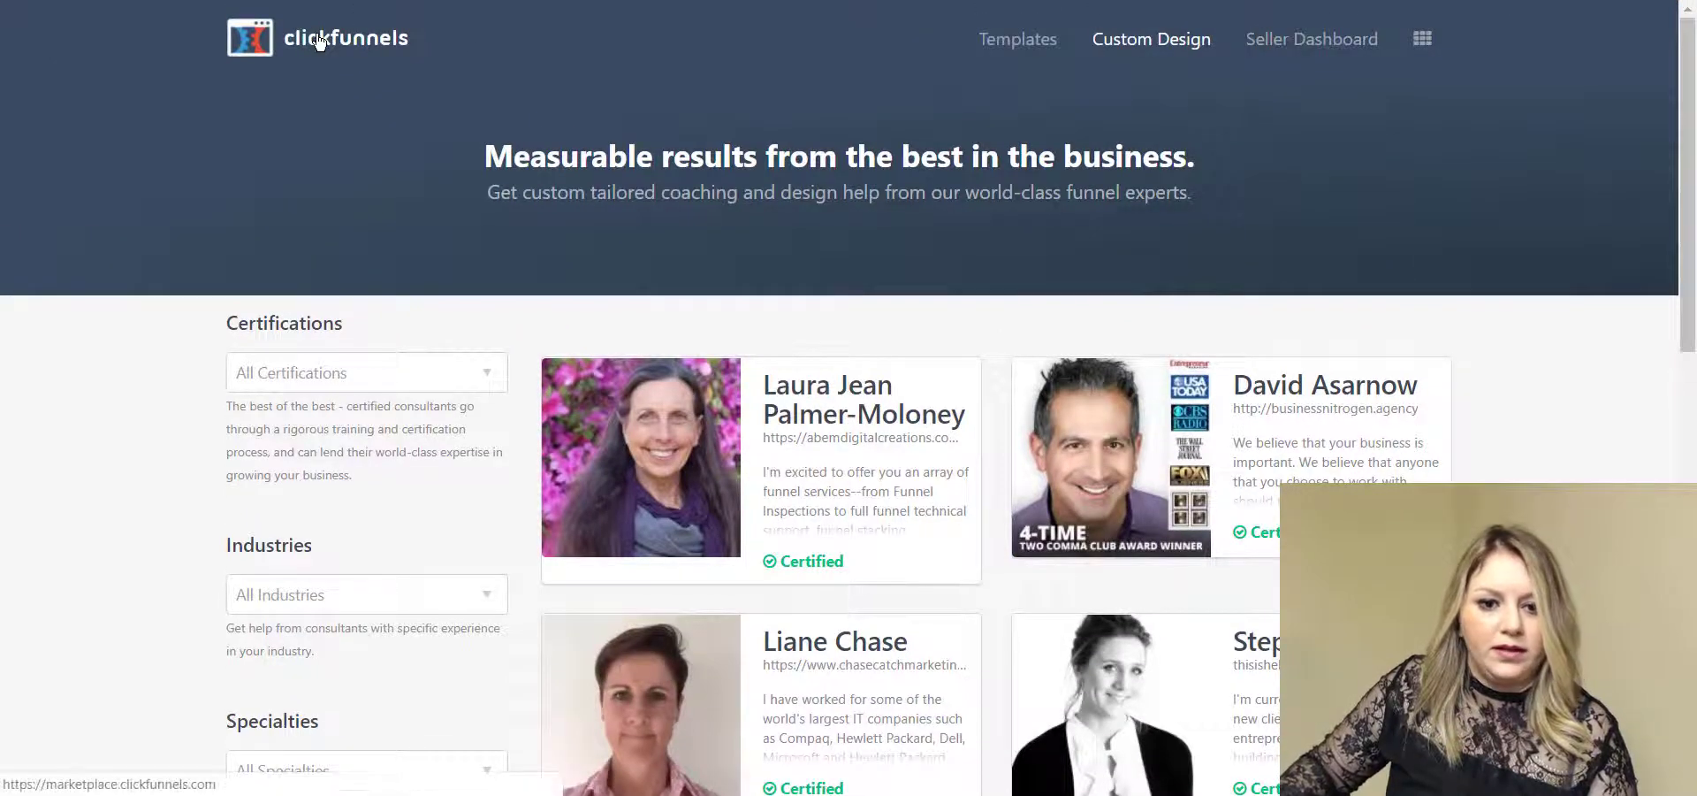
pyautogui.click(250, 38)
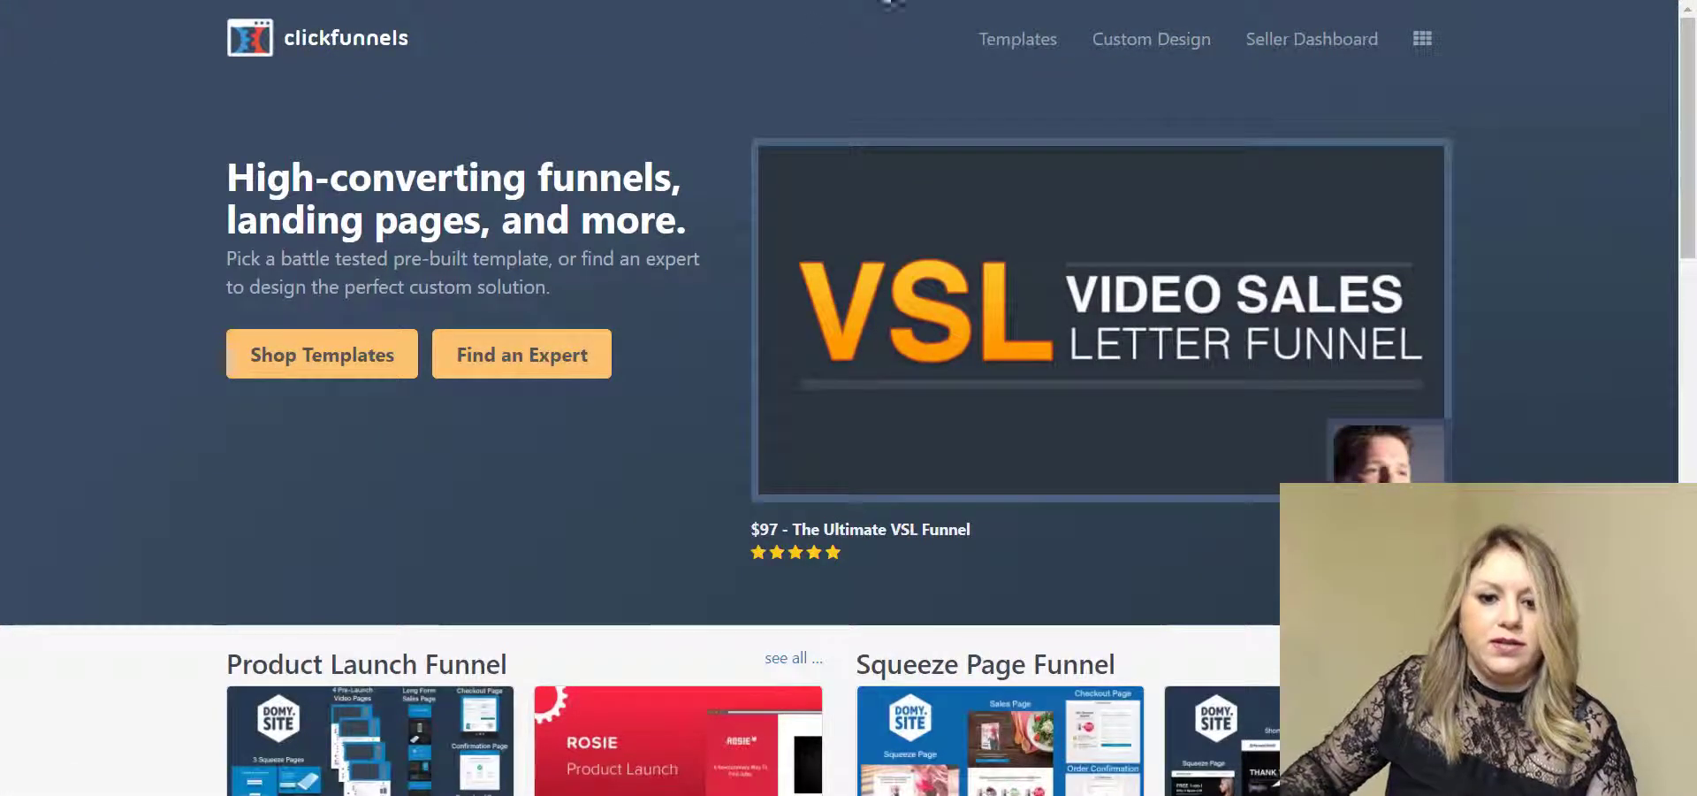